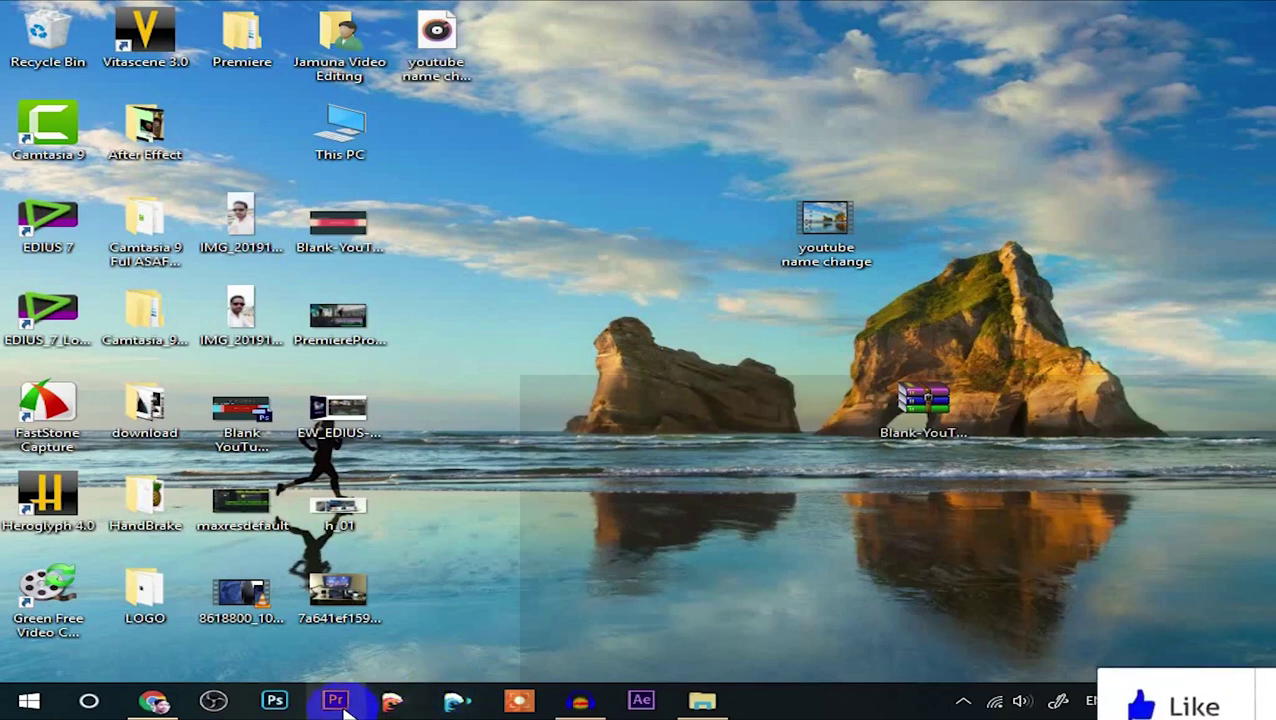
# Launch Premiere Pro 2020 from the taskbar and wait for its Home screen.
pyautogui.click(345, 708)
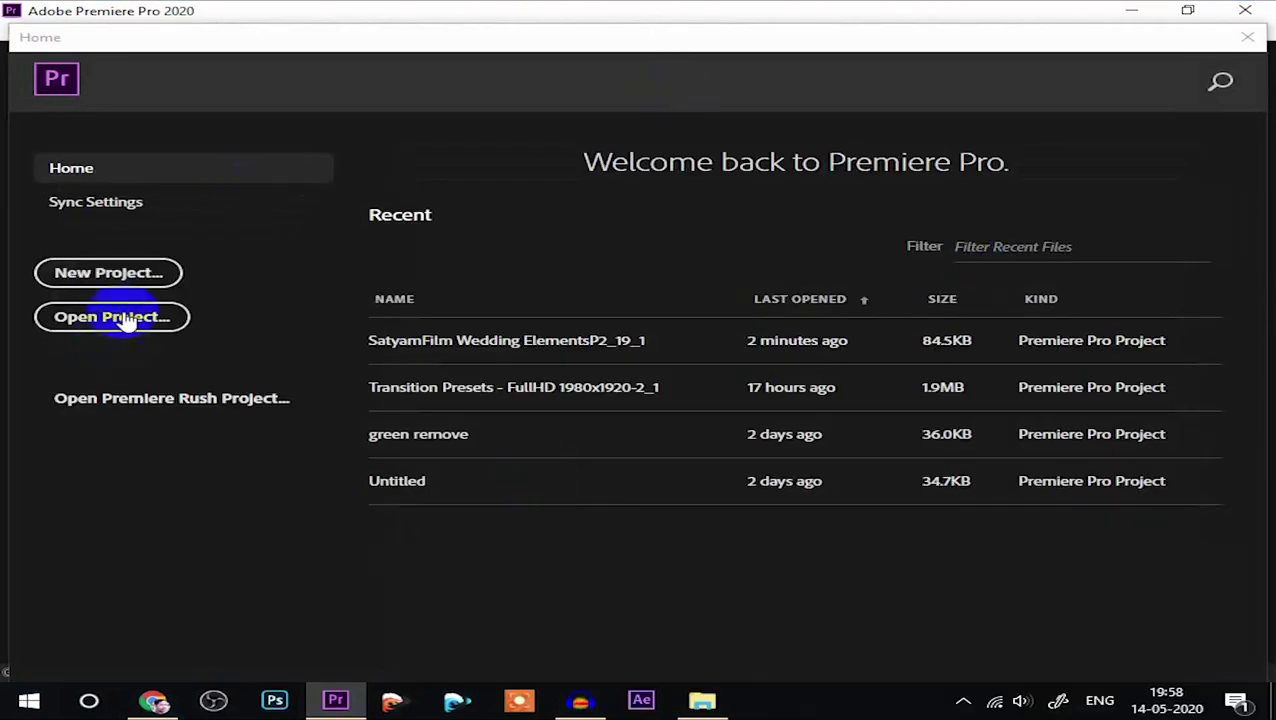
# Create a project named 'youtube channel name change' with Mercury Playback Engine GPU Acceleration (CUDA).
pyautogui.click(80, 276)
pyautogui.click(103, 279)
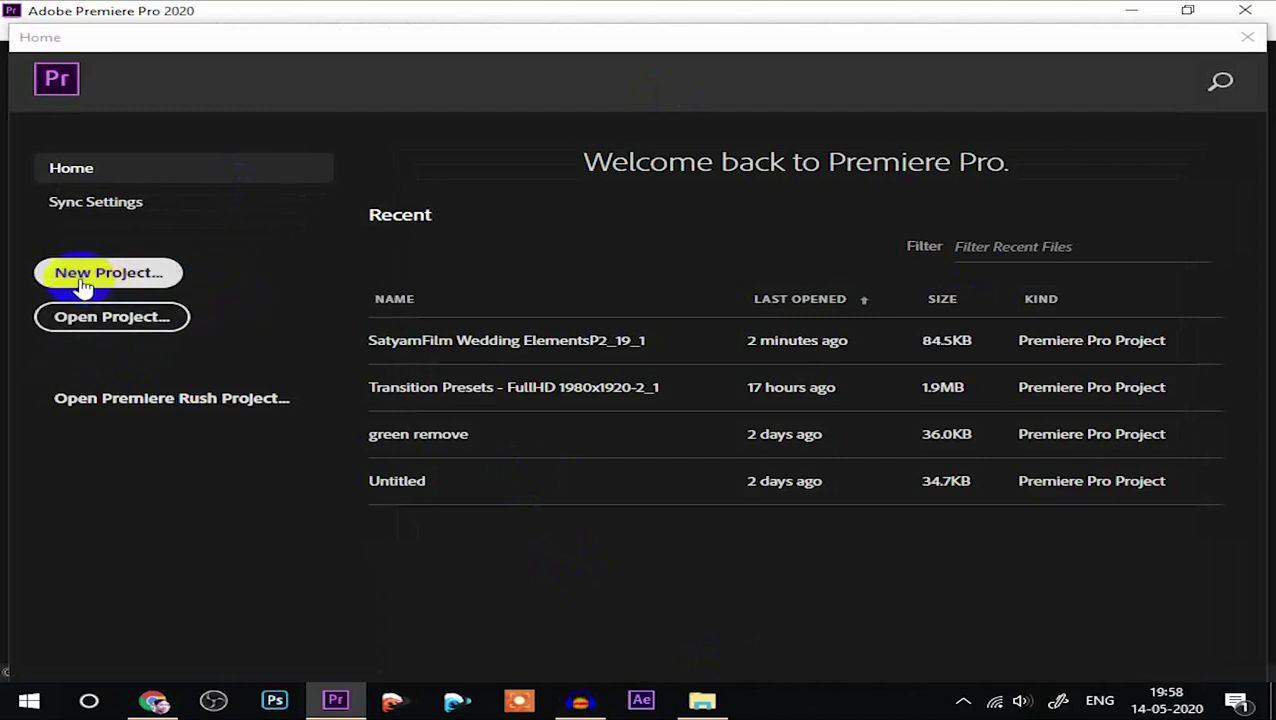
pyautogui.click(108, 280)
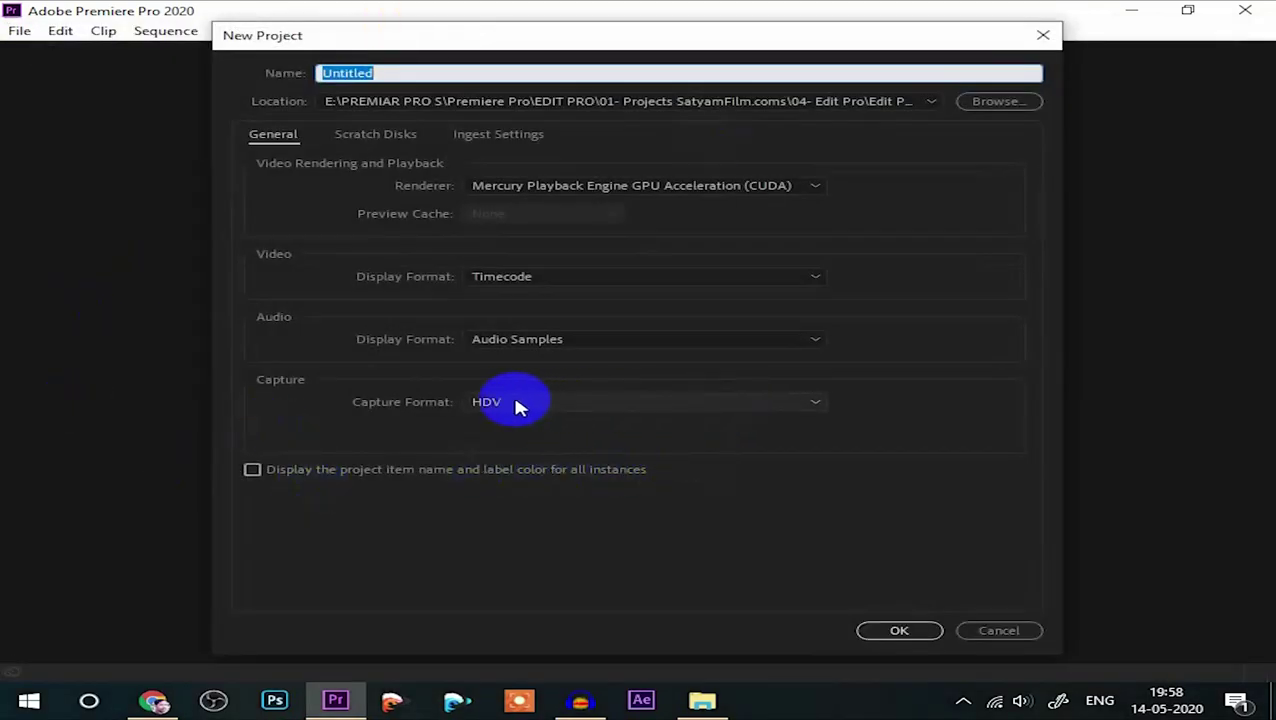
pyautogui.doubleClick(389, 77)
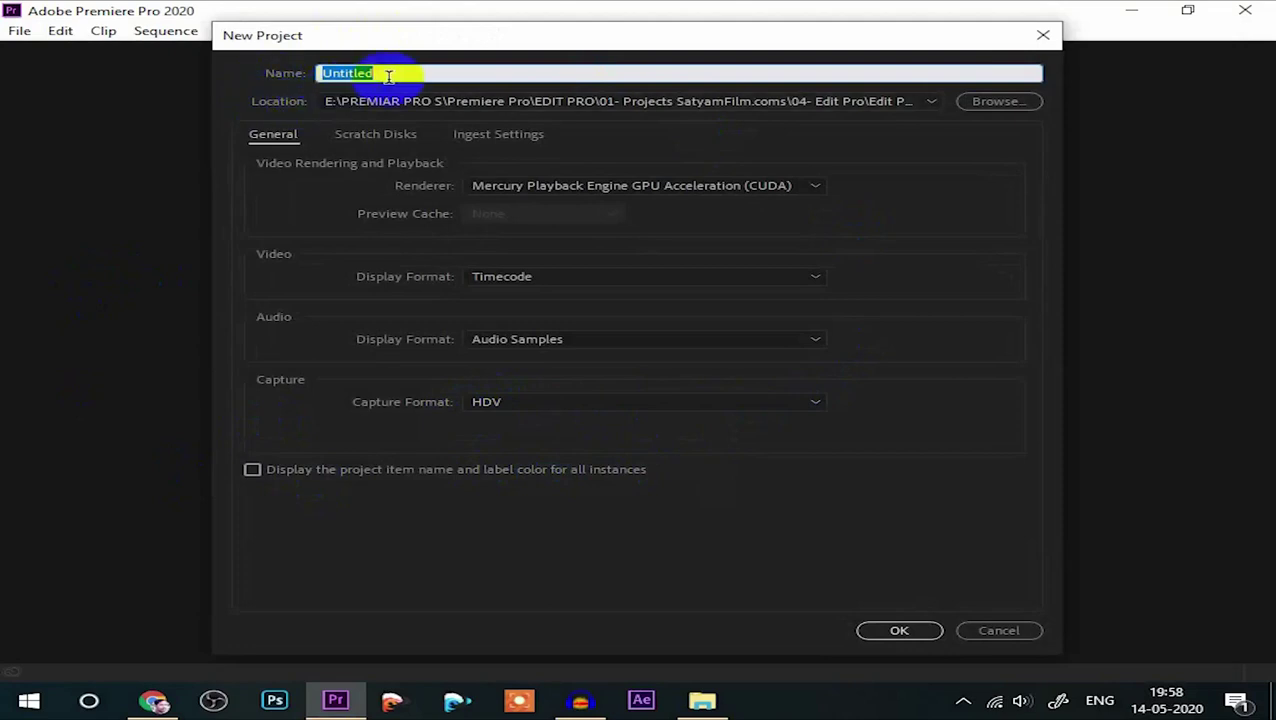
pyautogui.write('youtube channel name change')
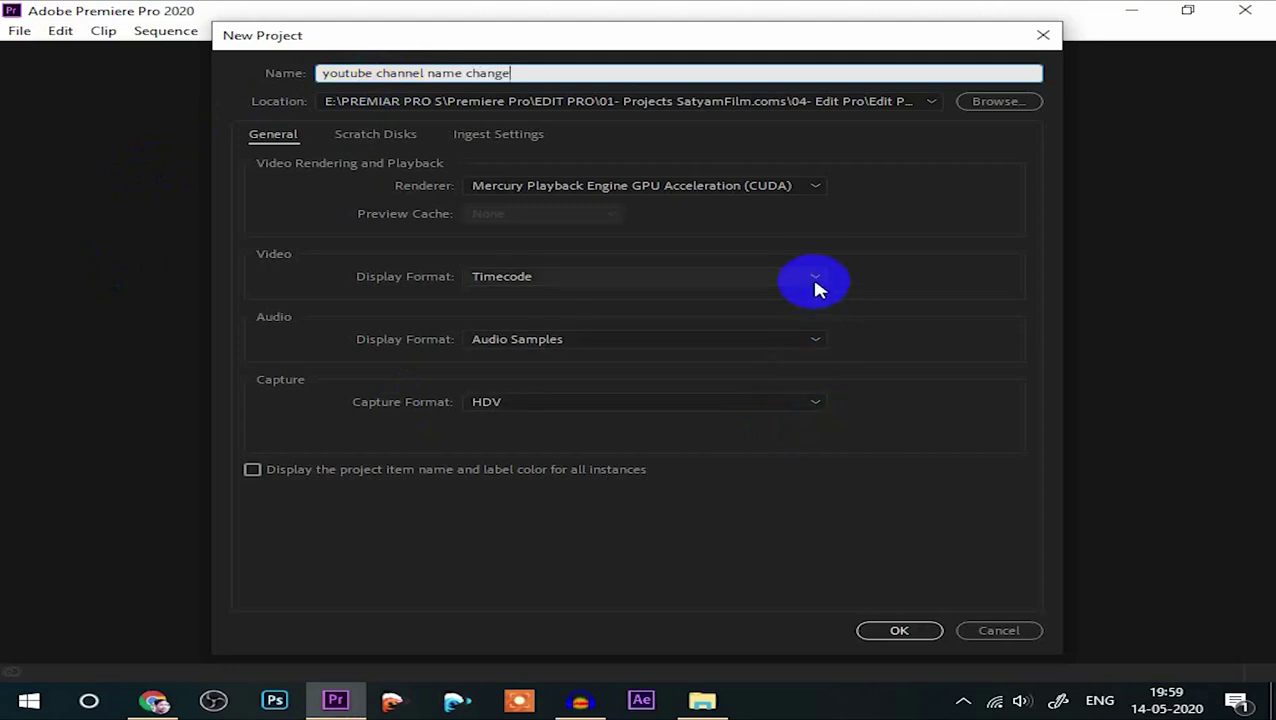
pyautogui.click(815, 187)
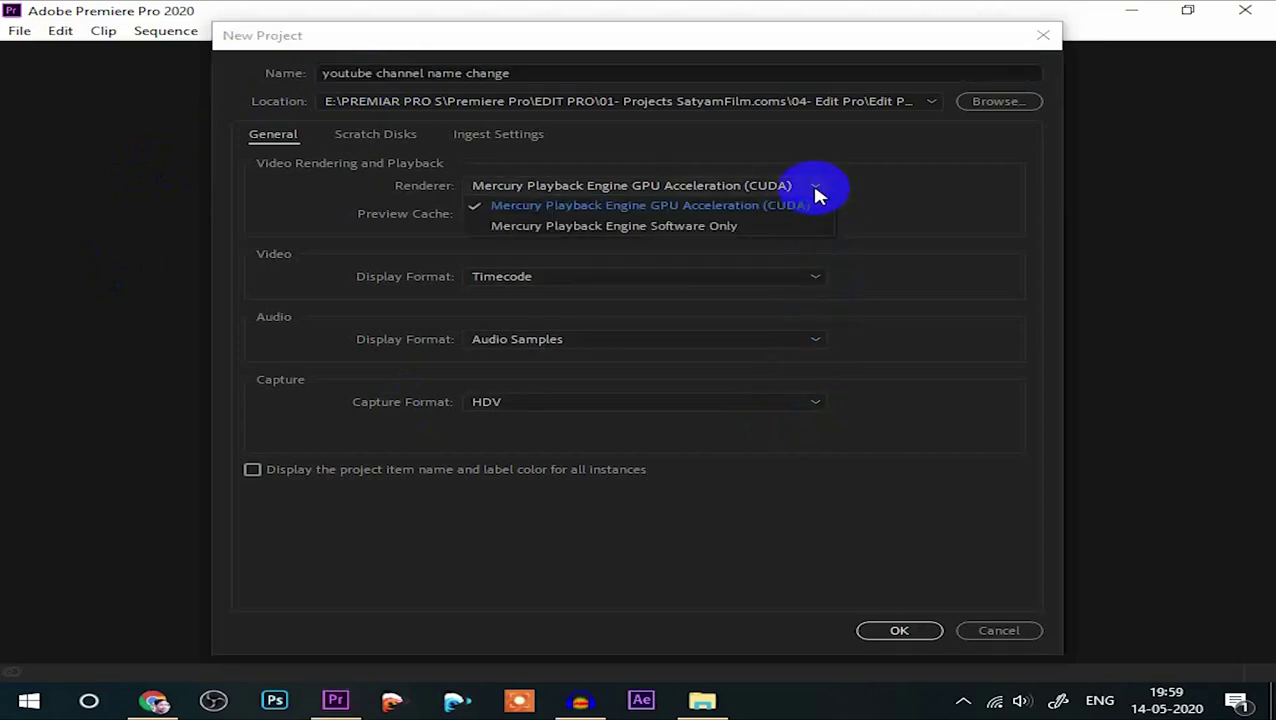
pyautogui.click(815, 193)
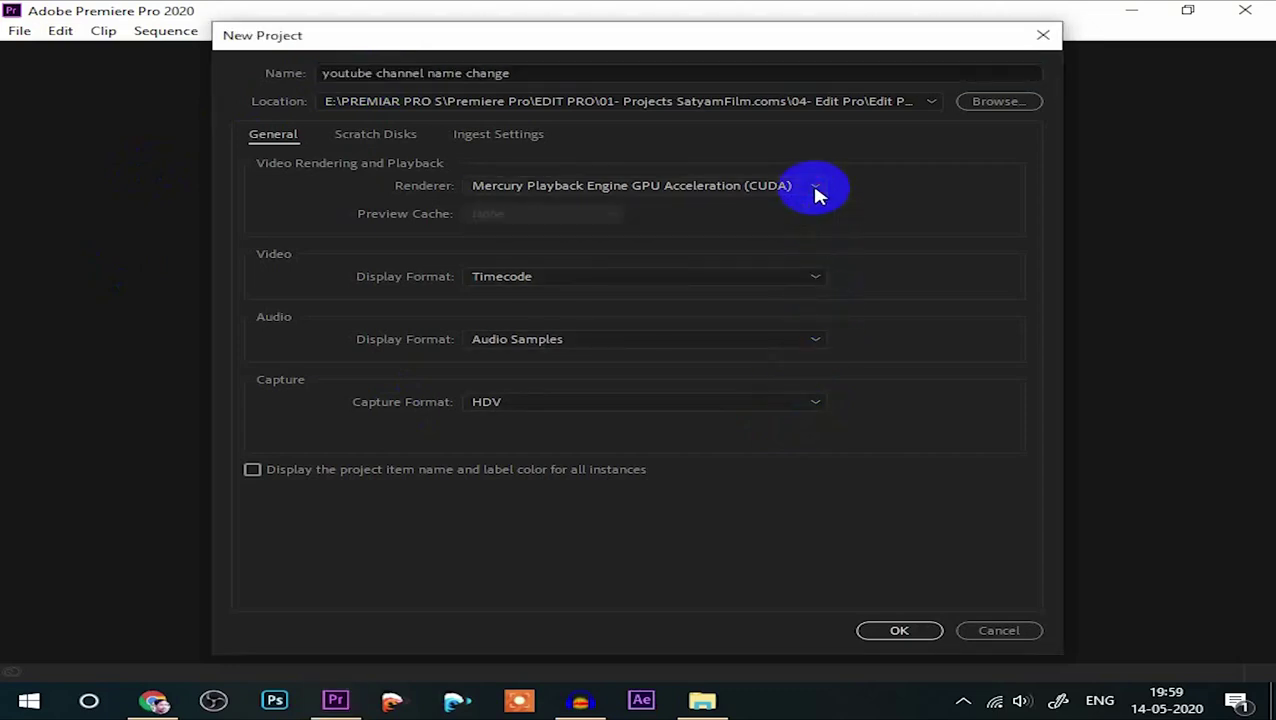
pyautogui.click(903, 634)
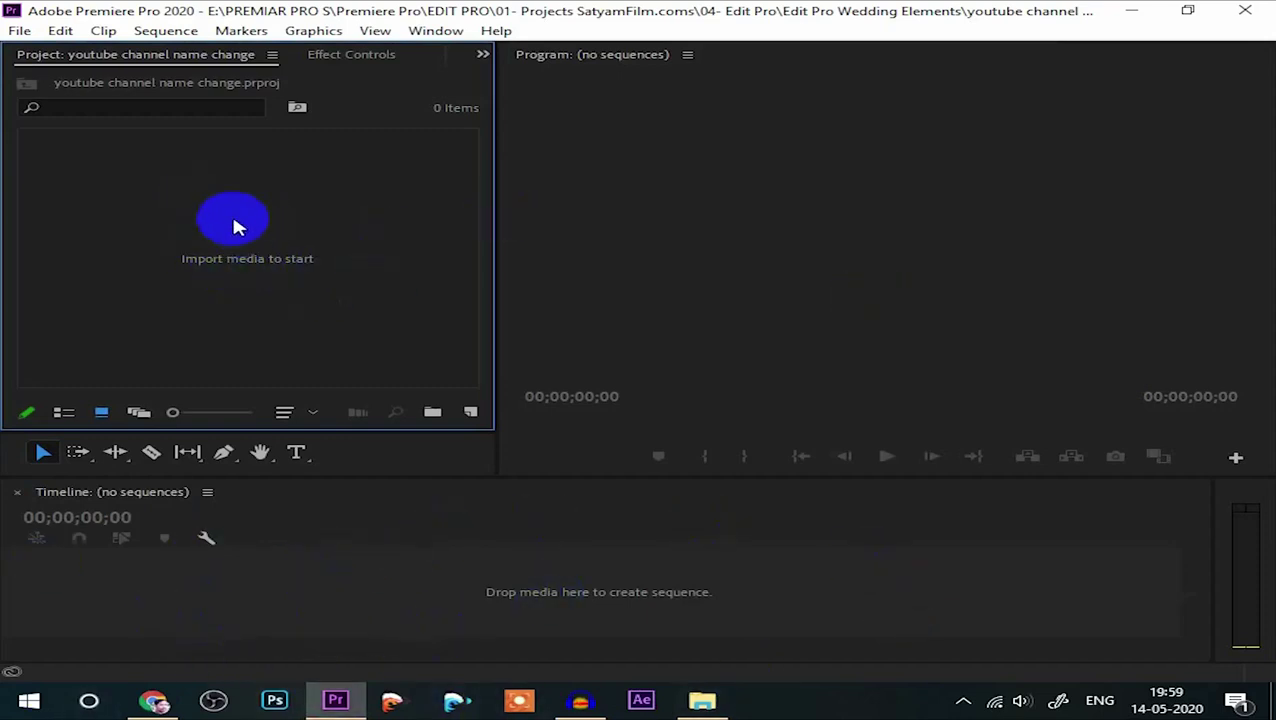
# Drag the youtube name change video and audio files from the desktop into the Project panel.
pyautogui.click(1131, 11)
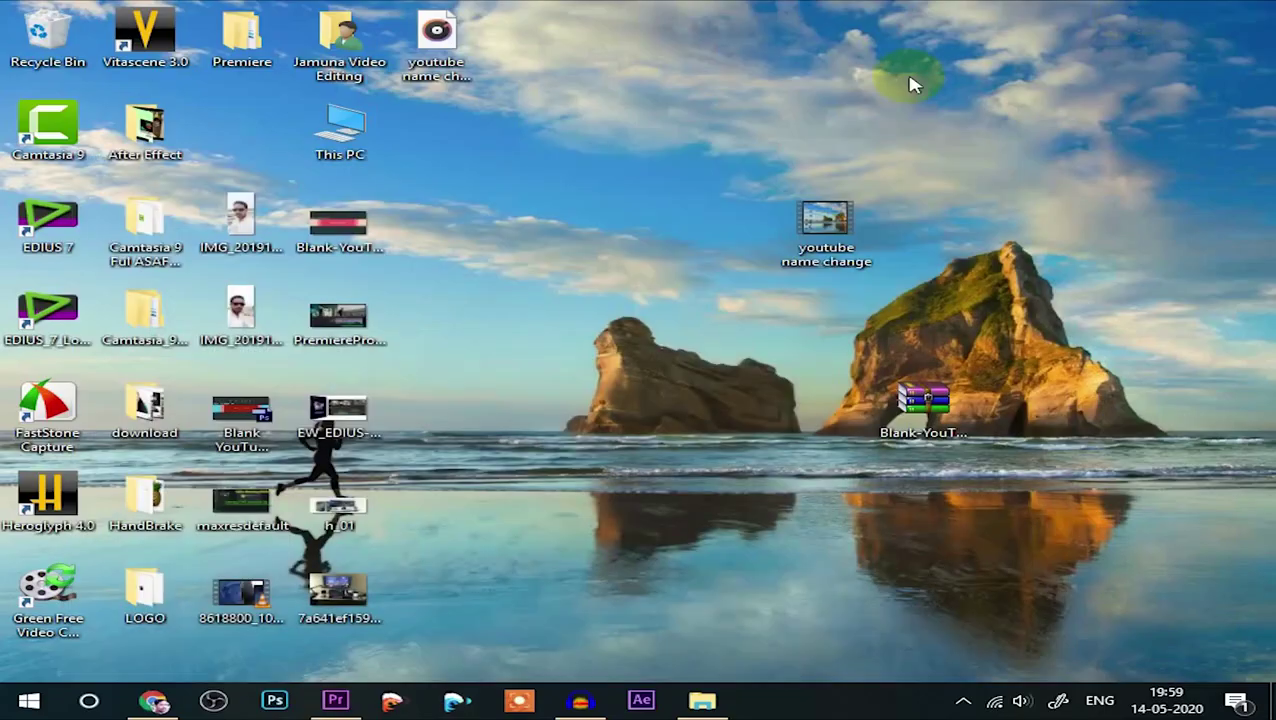
pyautogui.moveTo(838, 252); pyautogui.dragTo(448, 158)
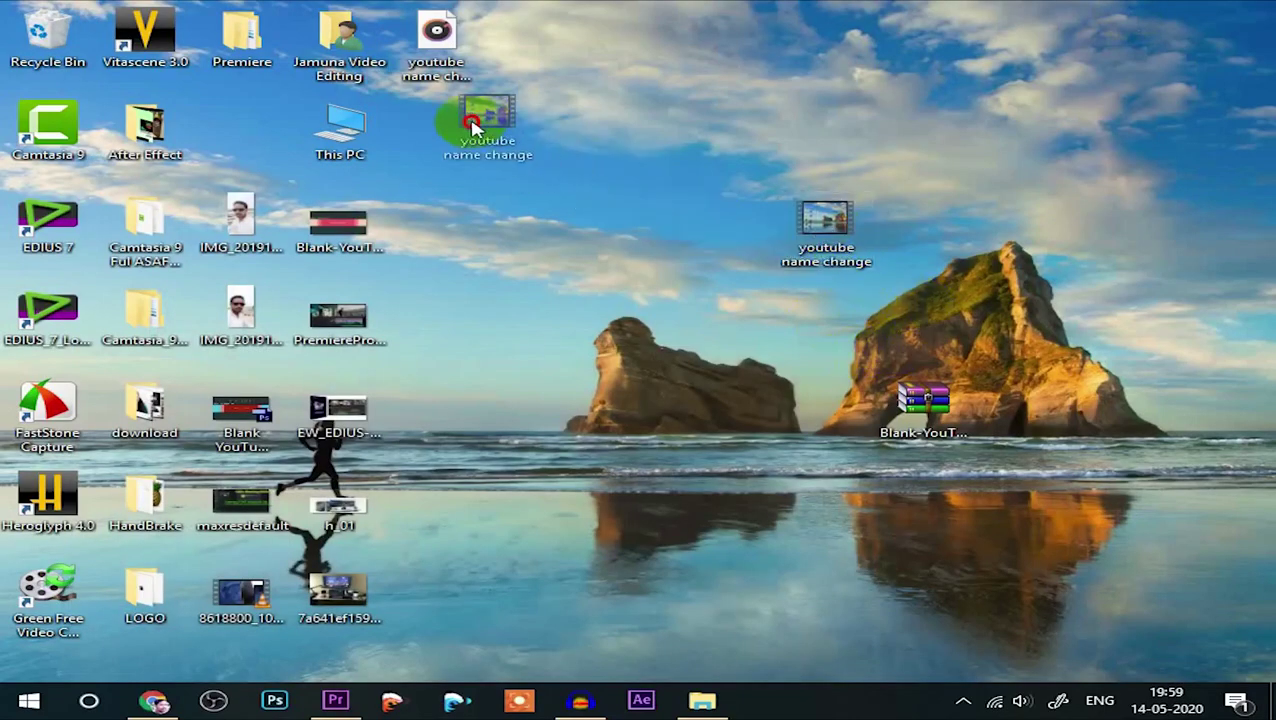
pyautogui.moveTo(550, 3); pyautogui.dragTo(427, 245)
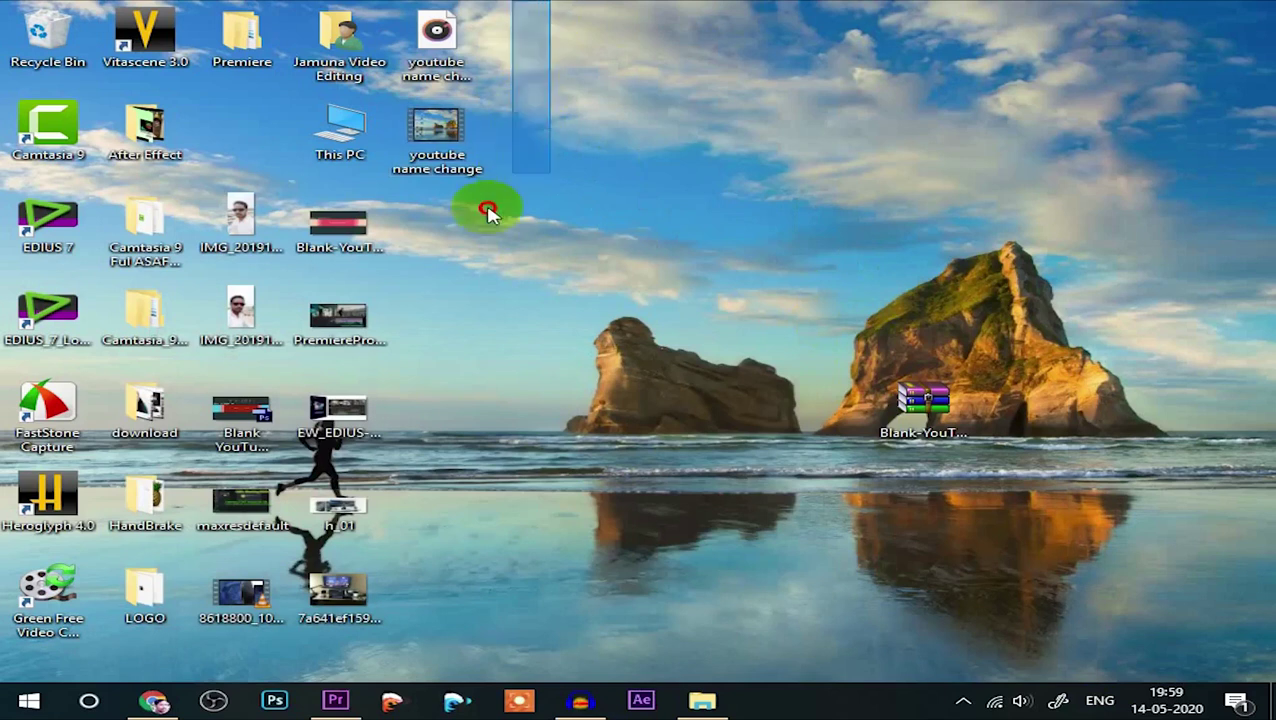
pyautogui.moveTo(436, 150); pyautogui.dragTo(313, 708)
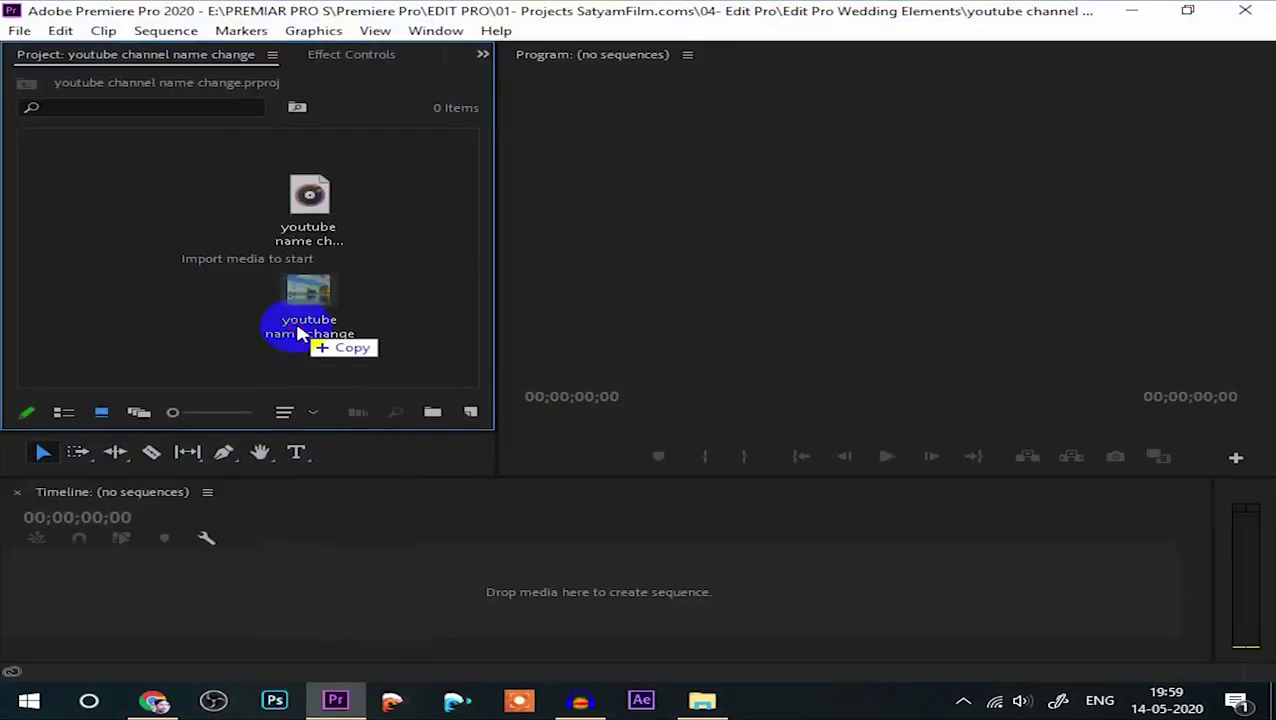
pyautogui.moveTo(313, 708); pyautogui.dragTo(298, 328)
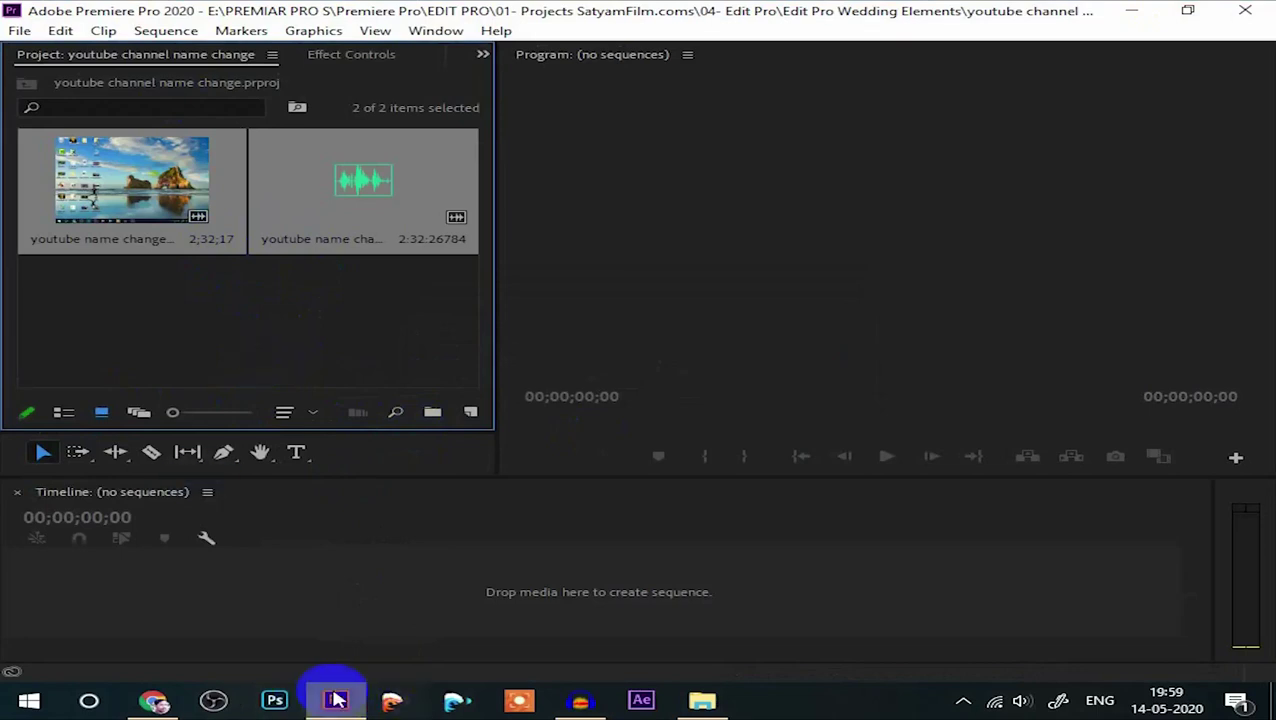
pyautogui.click(1136, 12)
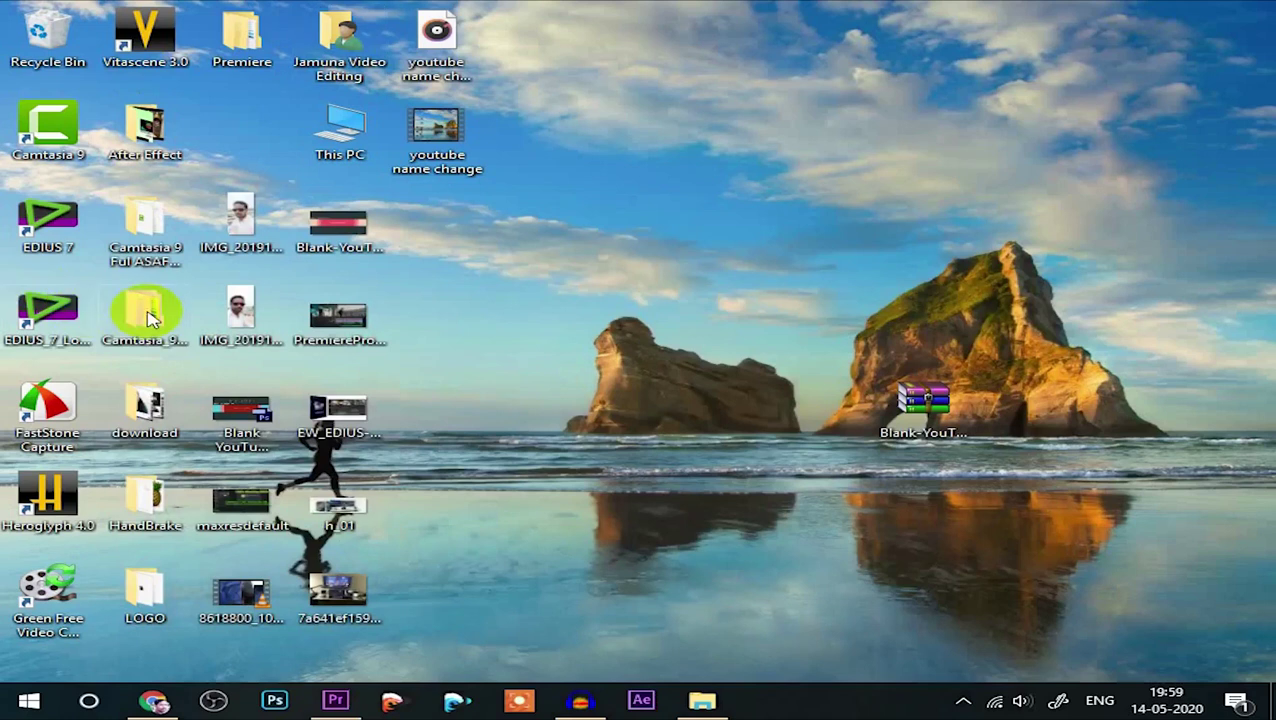
# Drag the best logo jamuna technology clip from the desktop LOGO folder into the project.
pyautogui.doubleClick(144, 592)
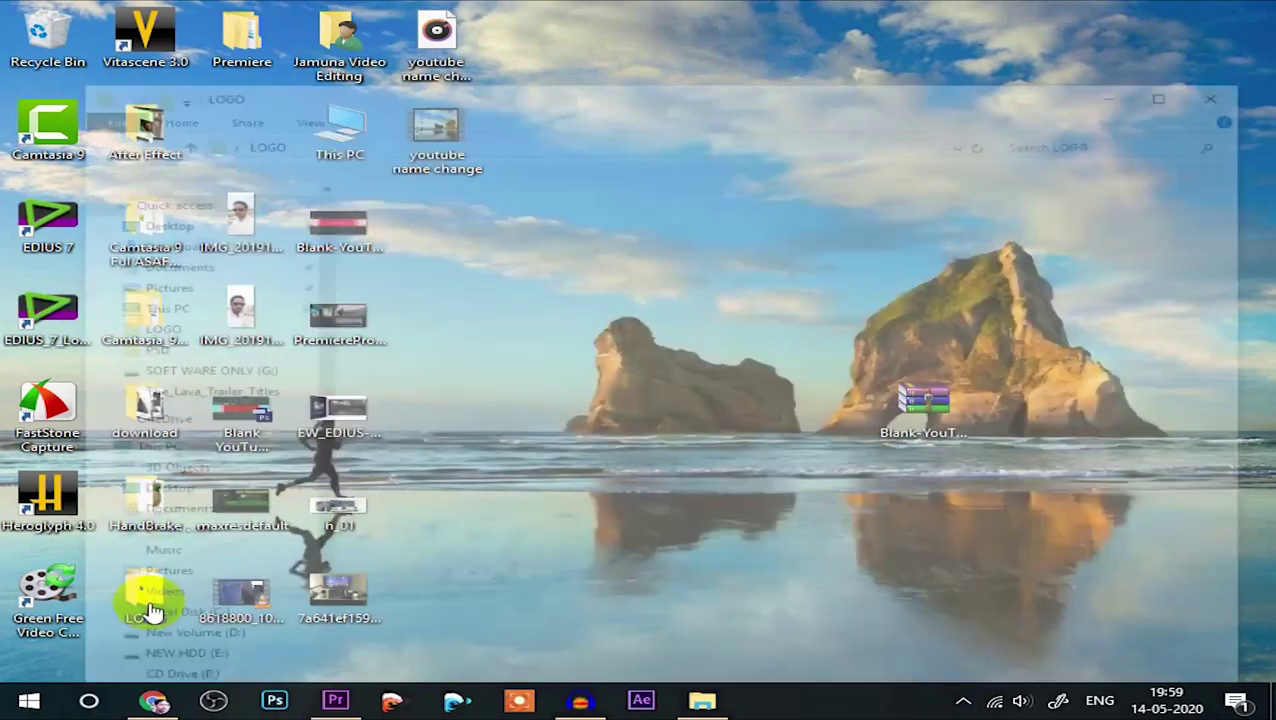
pyautogui.scroll(-3, 500, 440)
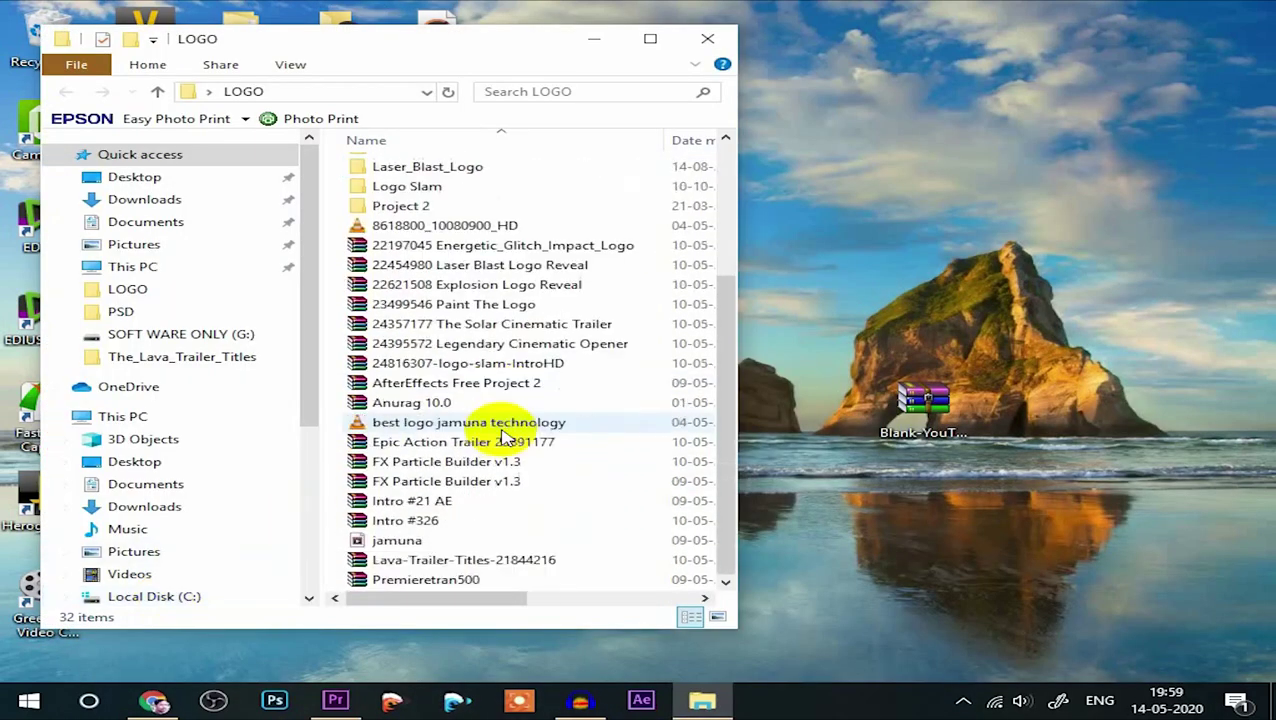
pyautogui.moveTo(505, 430)
pyautogui.mouseDown()
pyautogui.moveTo(634, 660)
pyautogui.moveTo(250, 353)
pyautogui.mouseUp()
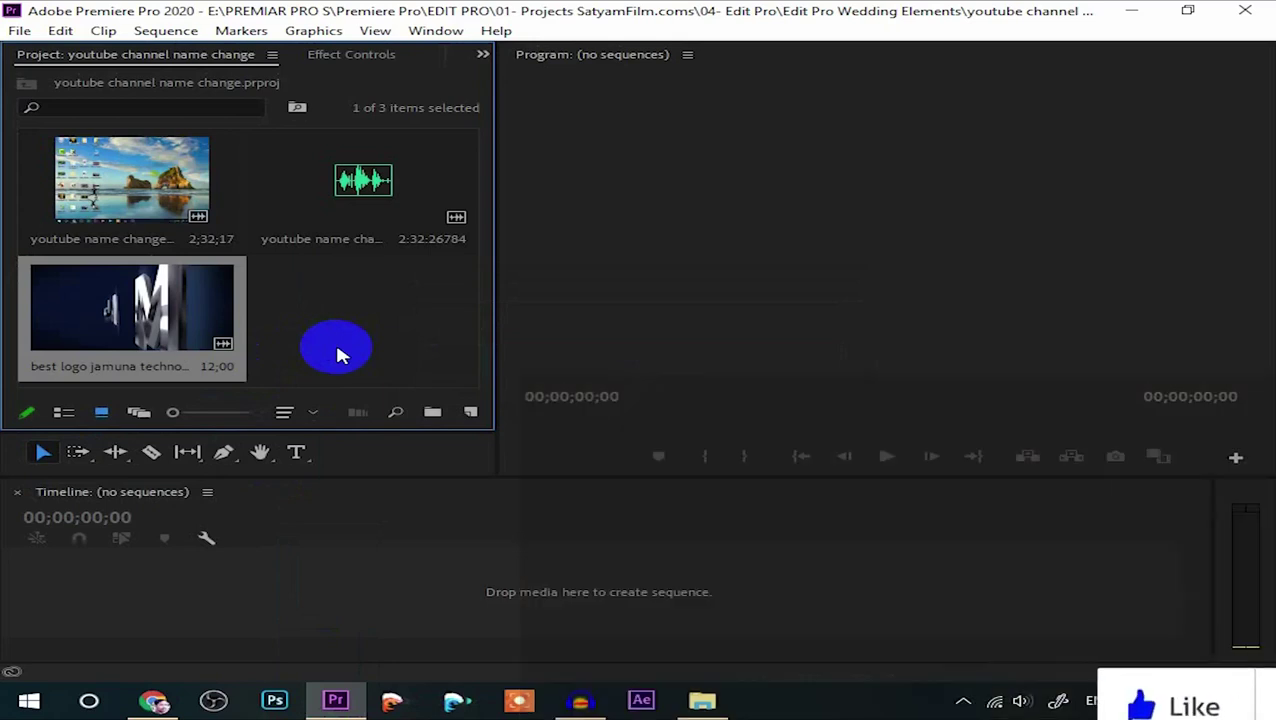
# Import like share subscribe.mp4 and maxresdefault.jpg from SONG TO MATTER (K:) > YOUTUBE UPLOAD.
pyautogui.click(336, 354)
pyautogui.doubleClick(336, 354)
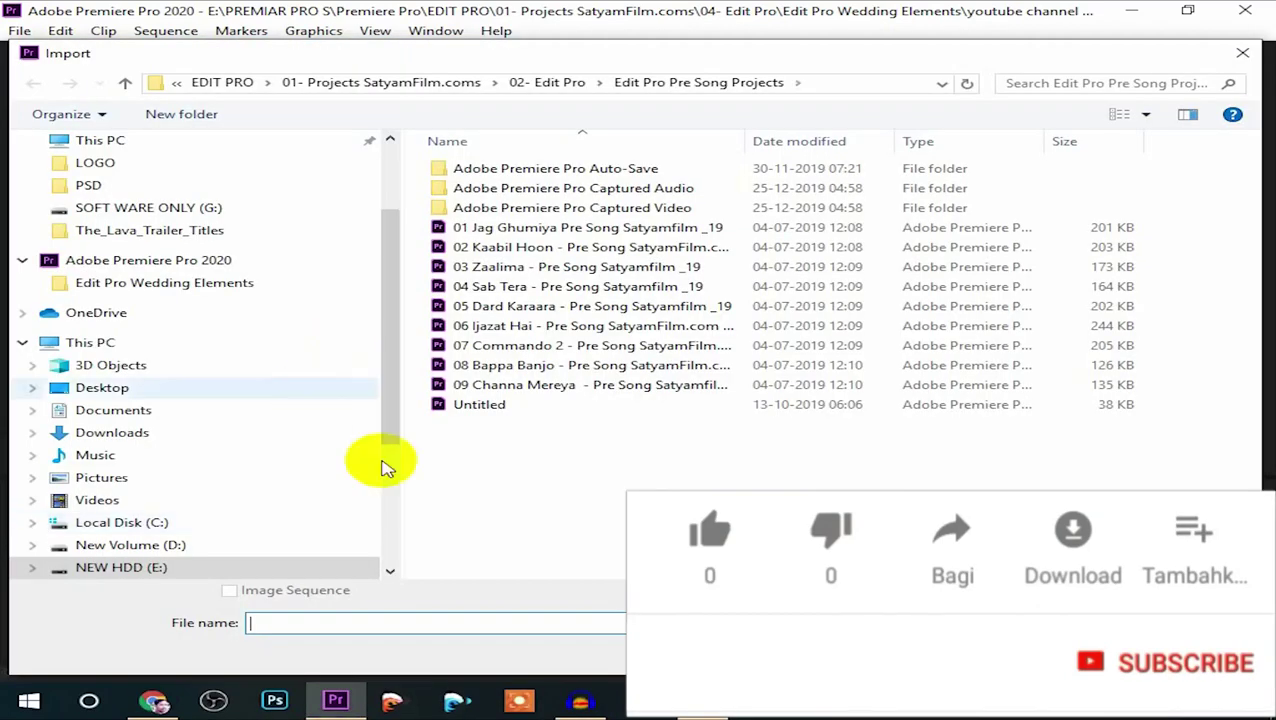
pyautogui.moveTo(386, 346); pyautogui.dragTo(392, 400)
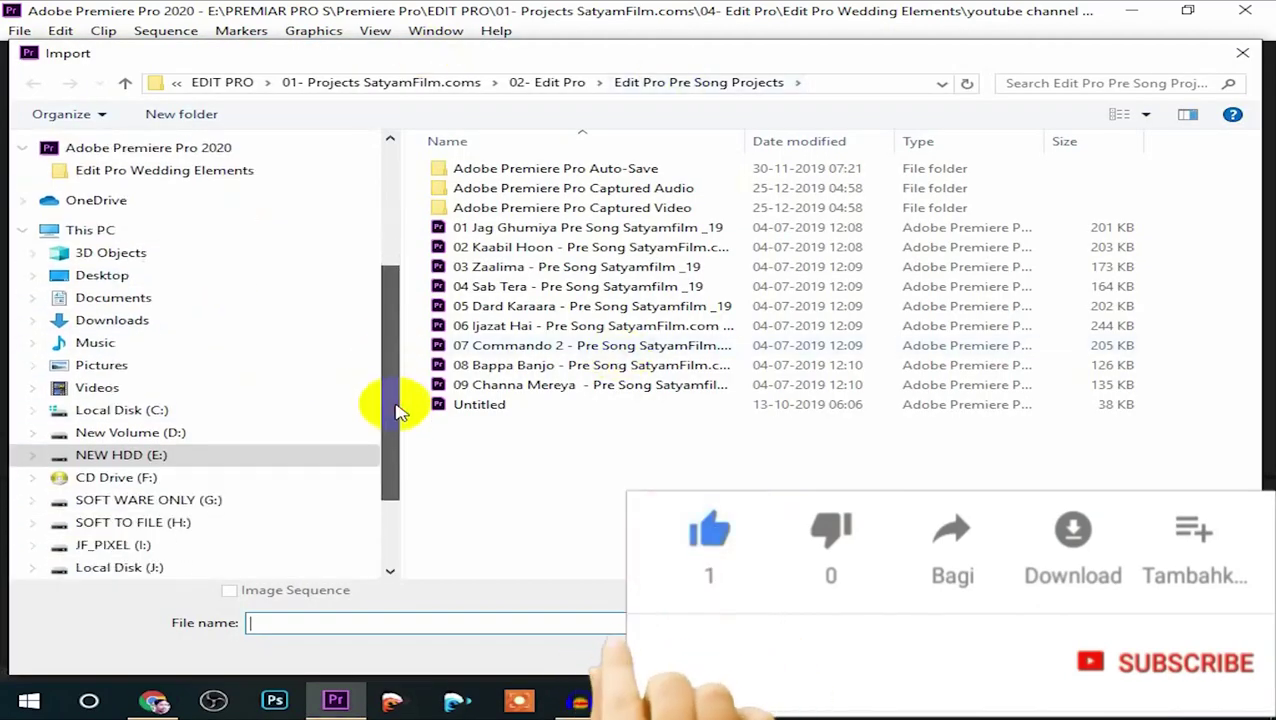
pyautogui.scroll(-2, 400, 435)
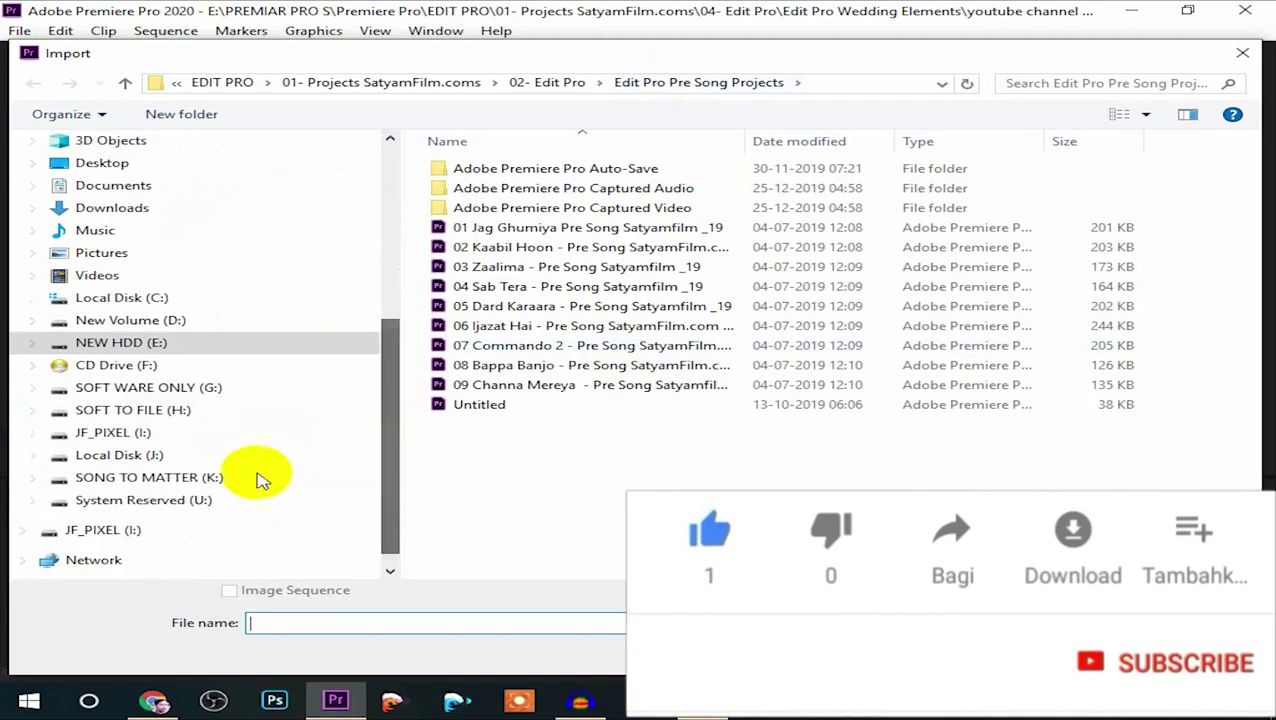
pyautogui.click(160, 478)
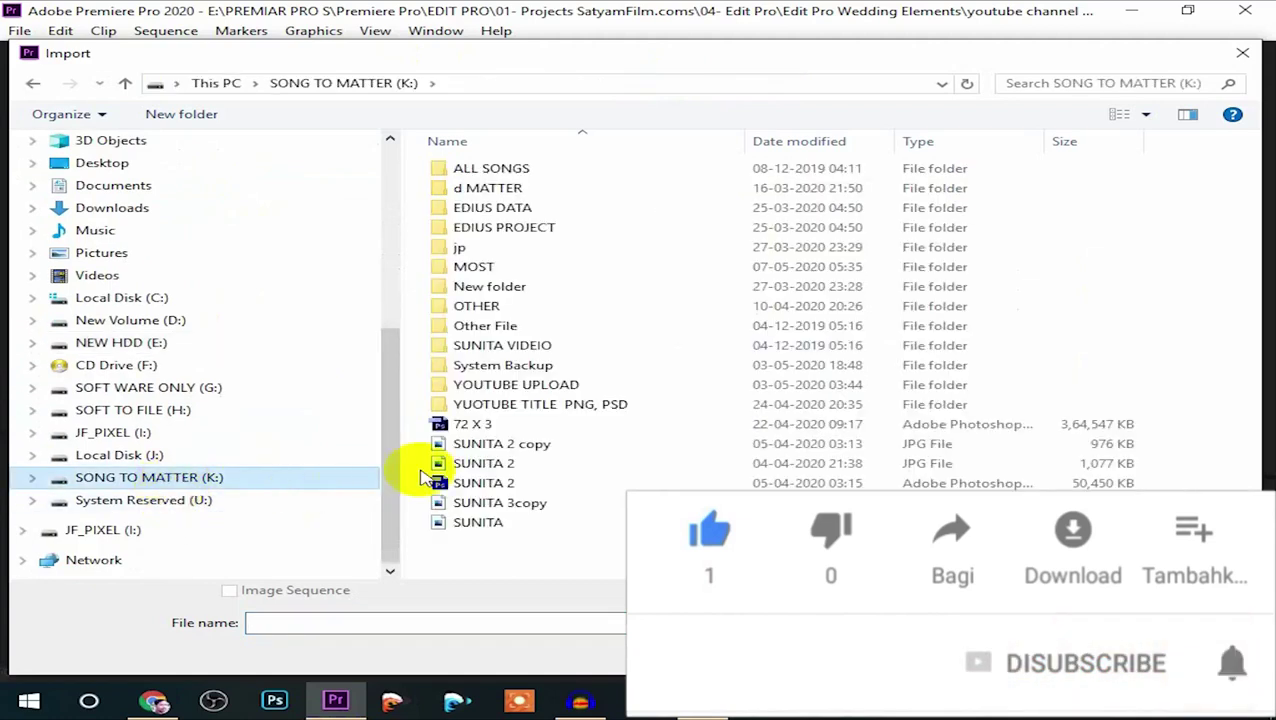
pyautogui.click(497, 388)
pyautogui.doubleClick(500, 388)
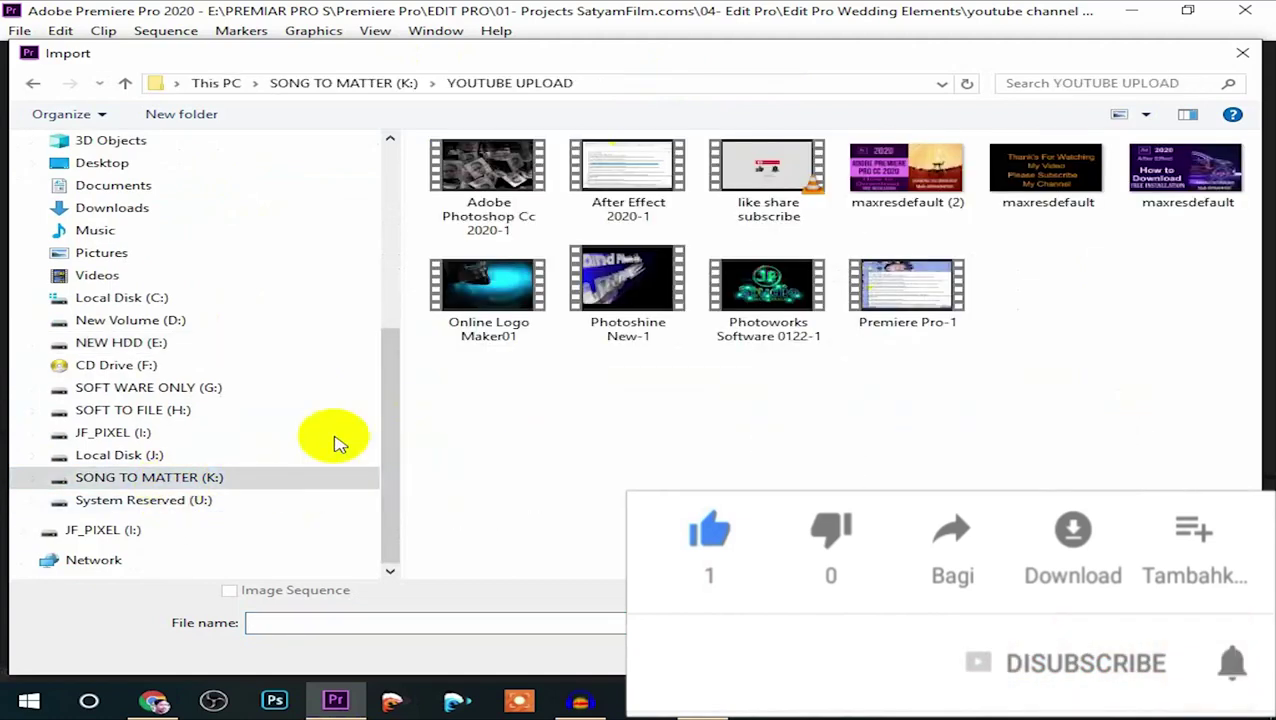
pyautogui.click(770, 206)
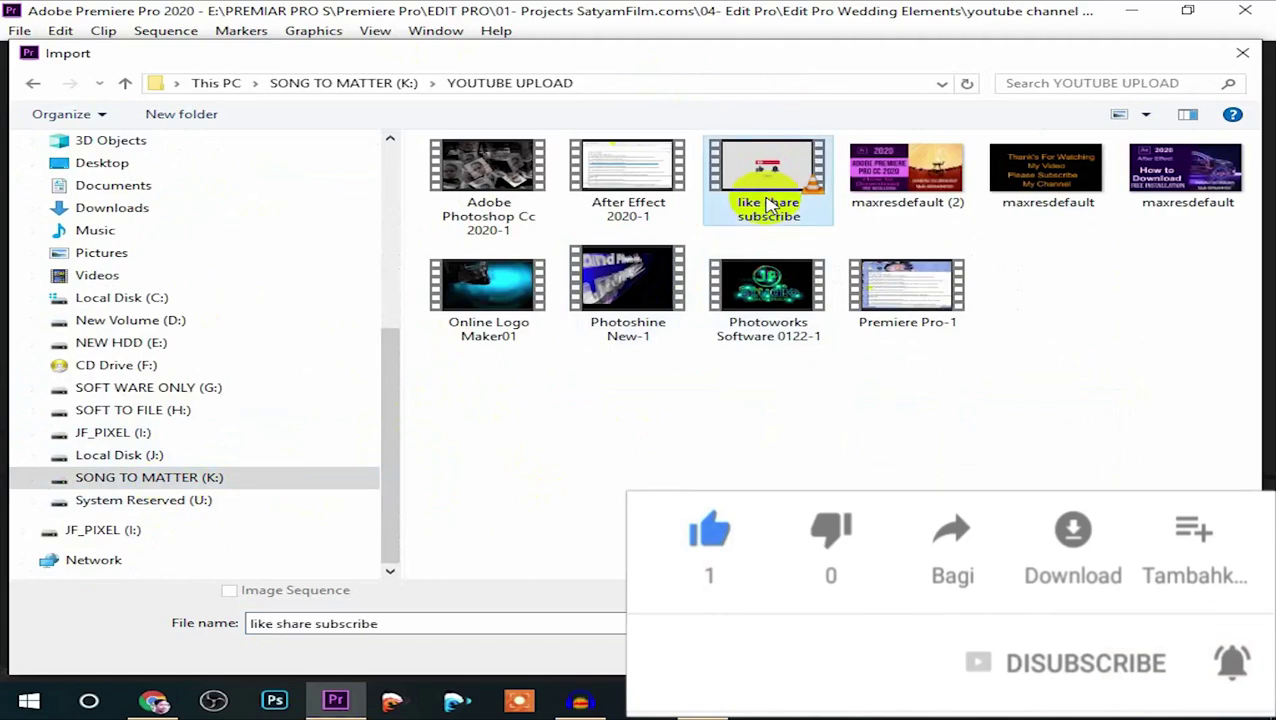
pyautogui.keyDown('ctrl'); pyautogui.click(1073, 200); pyautogui.keyUp('ctrl')
pyautogui.click(1063, 652)
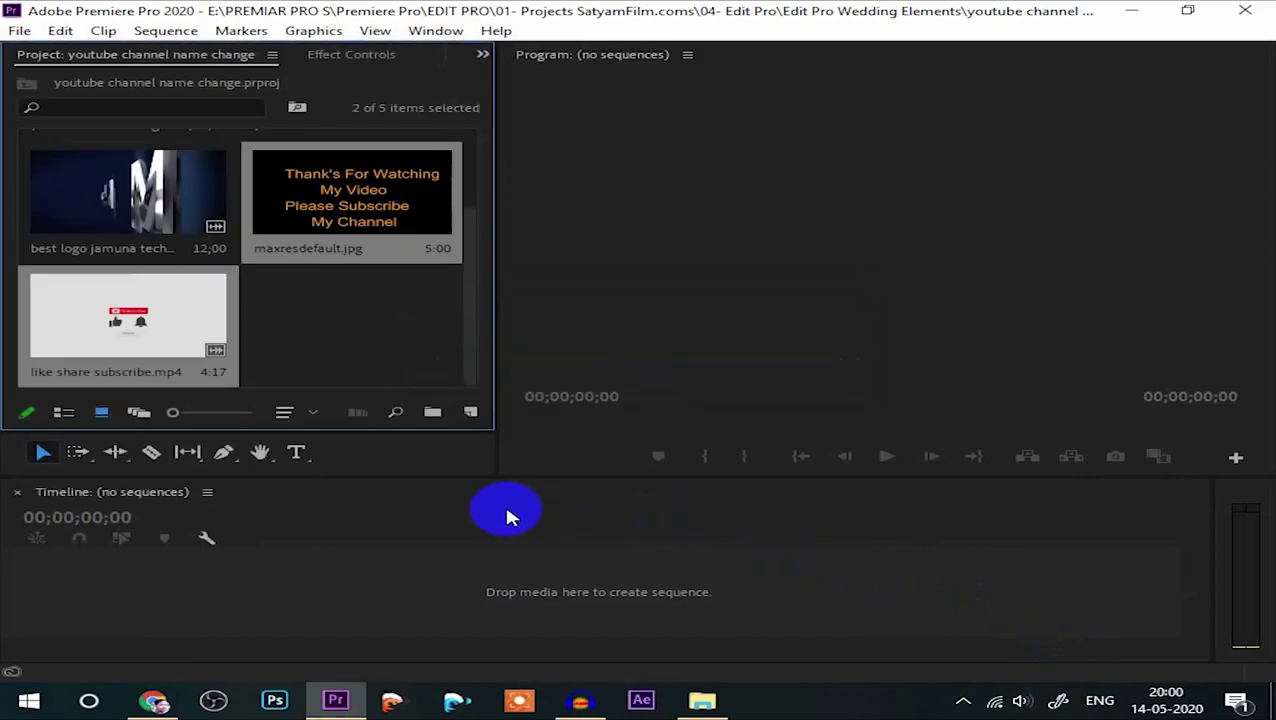
pyautogui.click(118, 200)
# Create a sequence from the logo clip, append like share subscribe and youtube name change, and scrub through it.
pyautogui.moveTo(118, 200); pyautogui.dragTo(612, 590)
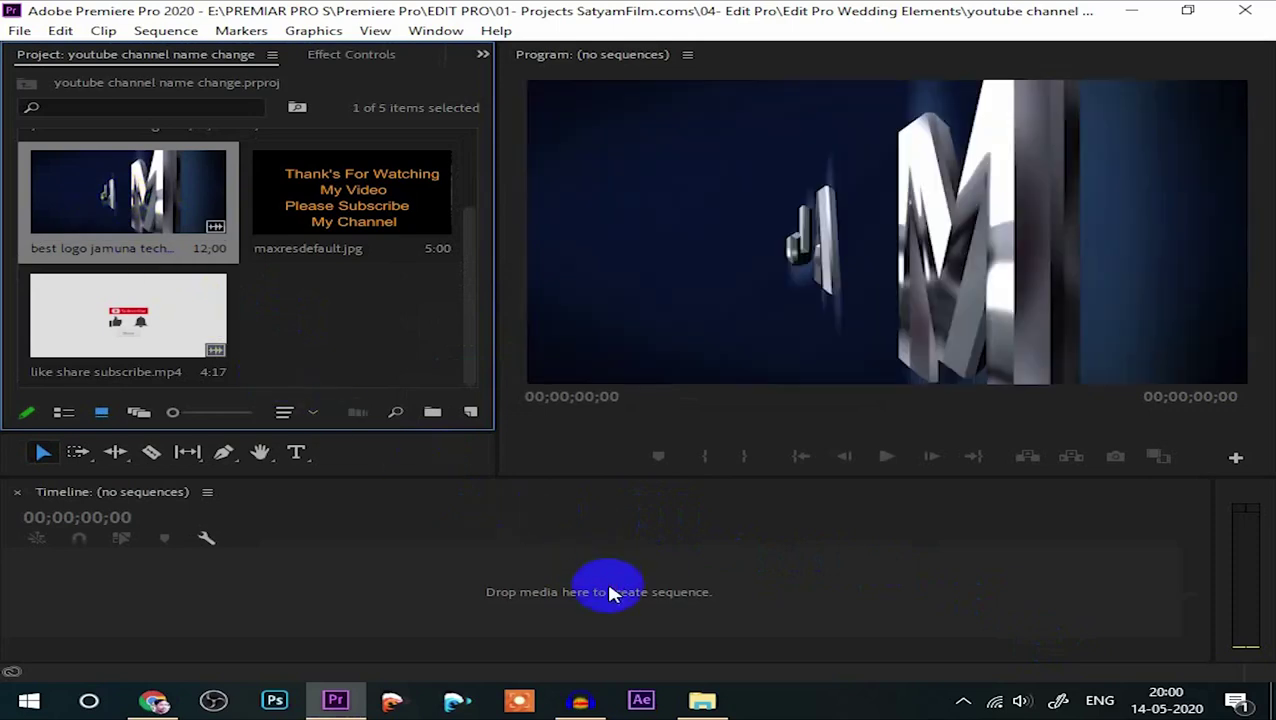
pyautogui.moveTo(608, 590); pyautogui.dragTo(605, 580)
pyautogui.moveTo(130, 335)
pyautogui.mouseDown()
pyautogui.moveTo(735, 600)
pyautogui.moveTo(722, 605)
pyautogui.mouseUp()
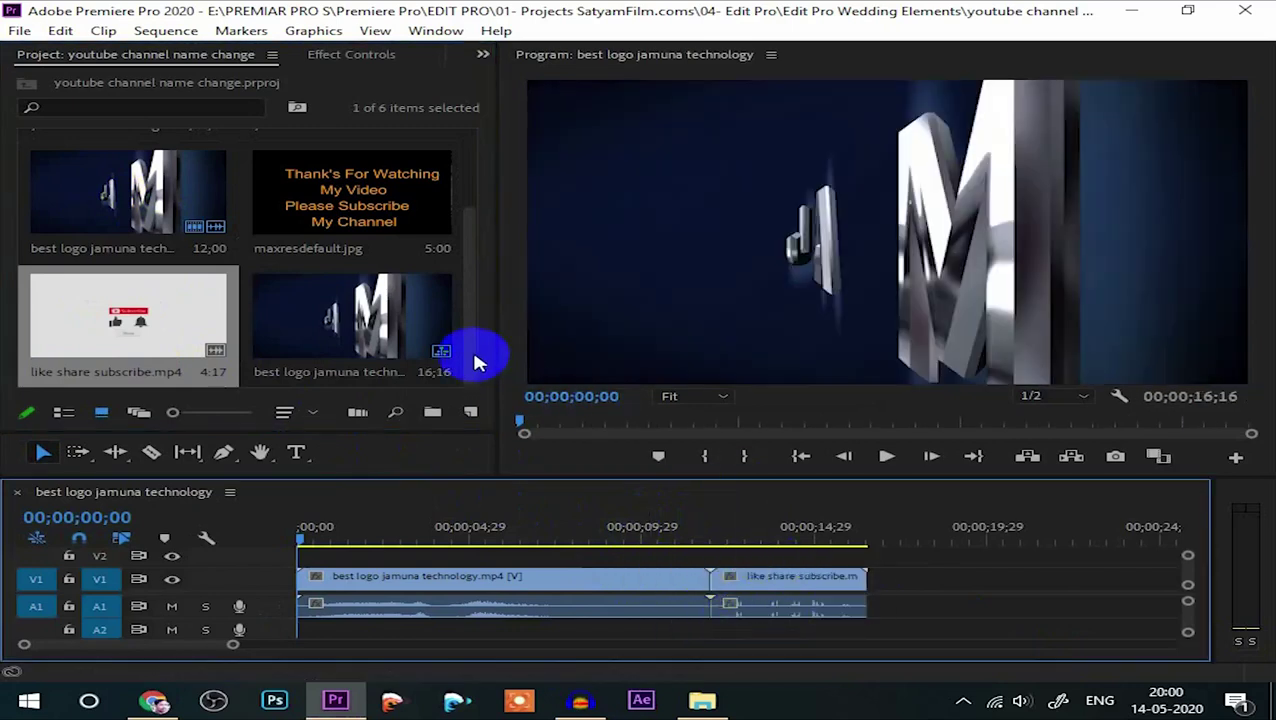
pyautogui.moveTo(475, 299); pyautogui.dragTo(470, 212)
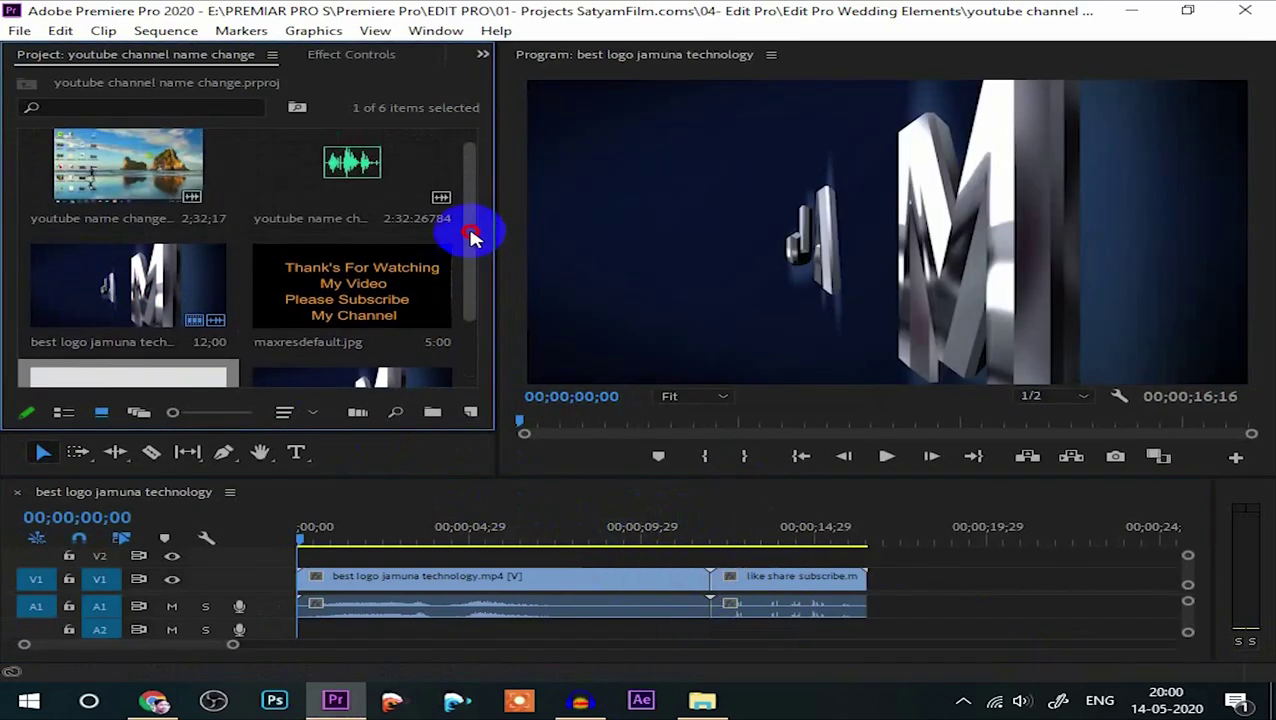
pyautogui.click(118, 175)
pyautogui.moveTo(300, 224); pyautogui.dragTo(882, 580)
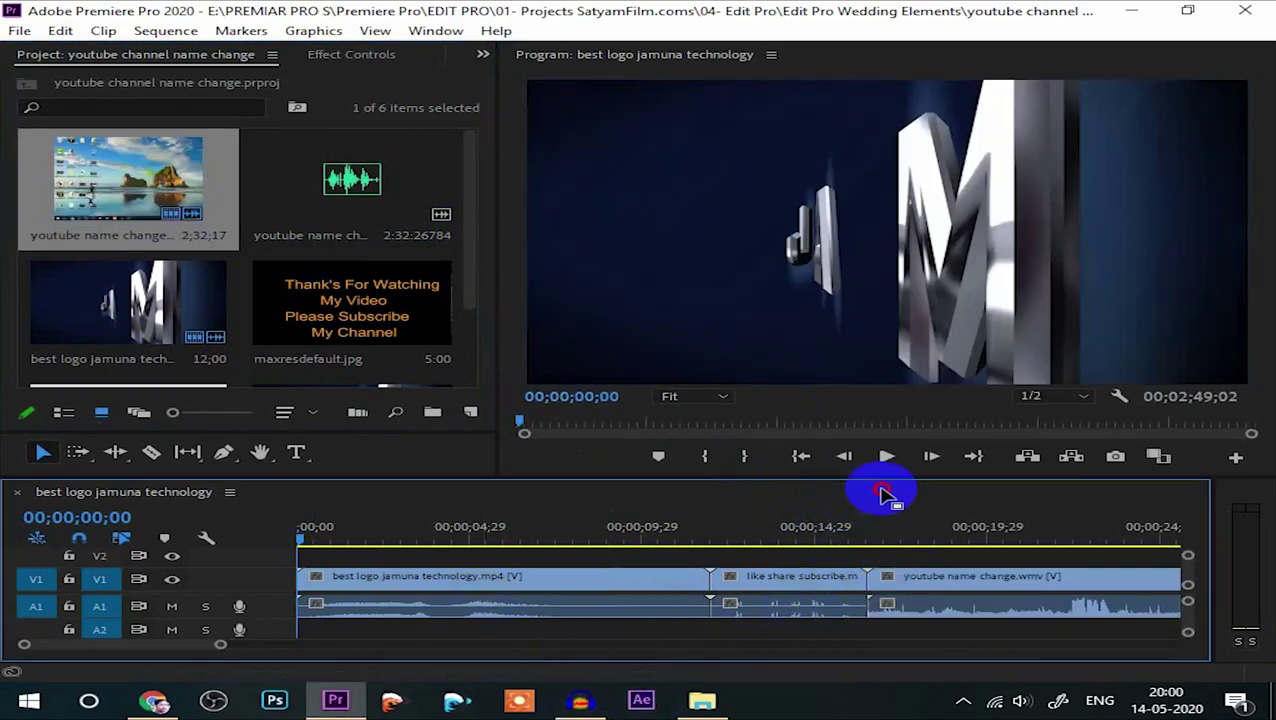
pyautogui.click(879, 536)
pyautogui.moveTo(880, 541)
pyautogui.mouseDown()
pyautogui.moveTo(899, 554)
pyautogui.moveTo(641, 576)
pyautogui.moveTo(752, 587)
pyautogui.mouseUp()
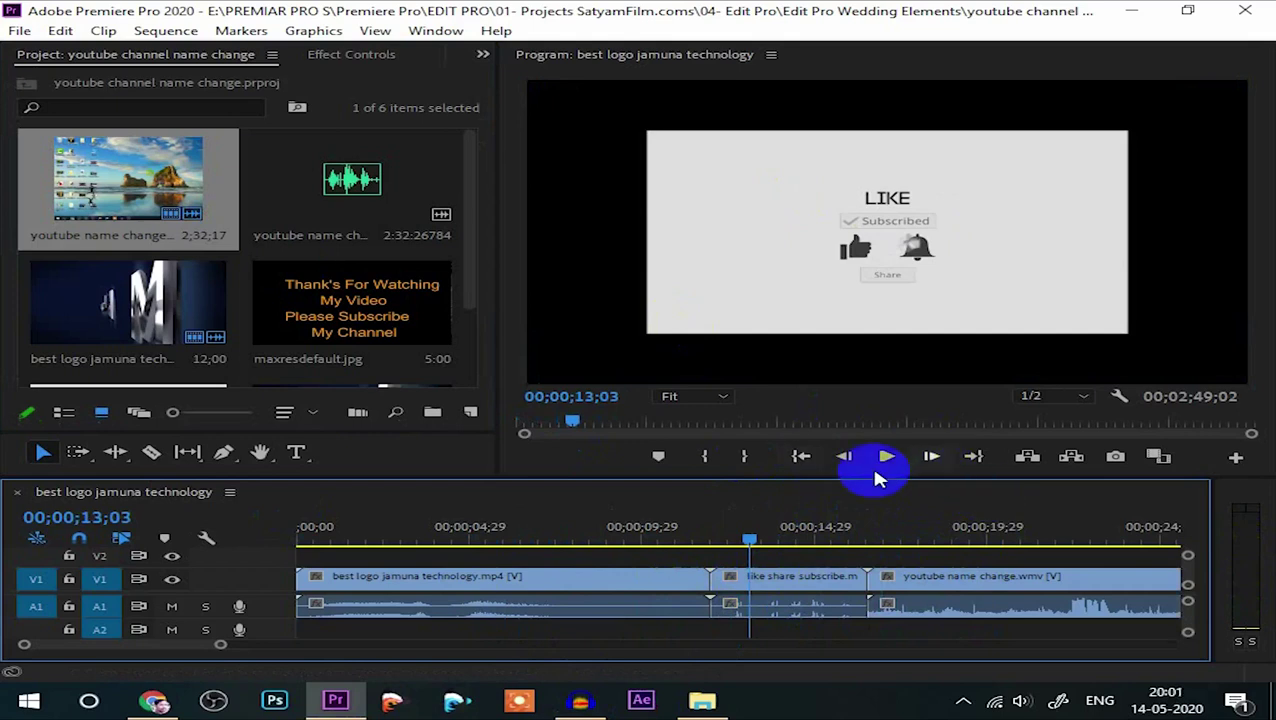
# Scale up the like share subscribe overlay in the Program Monitor to nearly fill the frame.
pyautogui.click(781, 303)
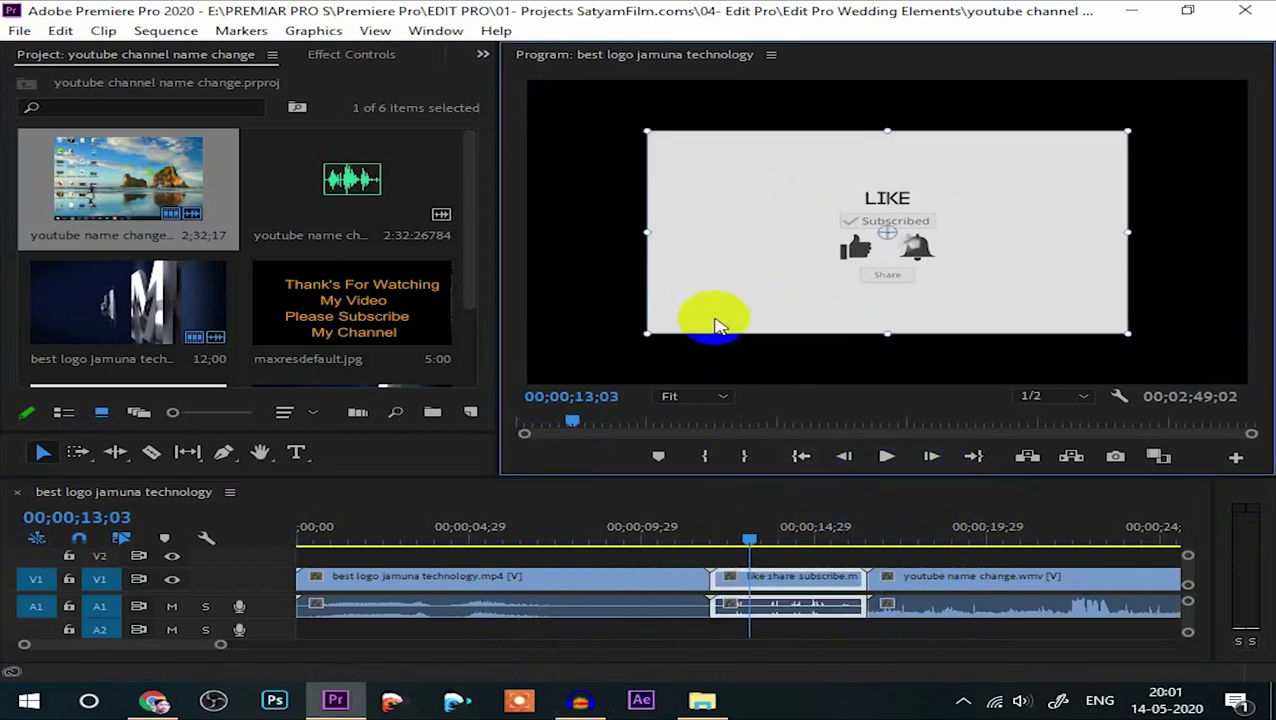
pyautogui.moveTo(645, 336); pyautogui.dragTo(514, 387)
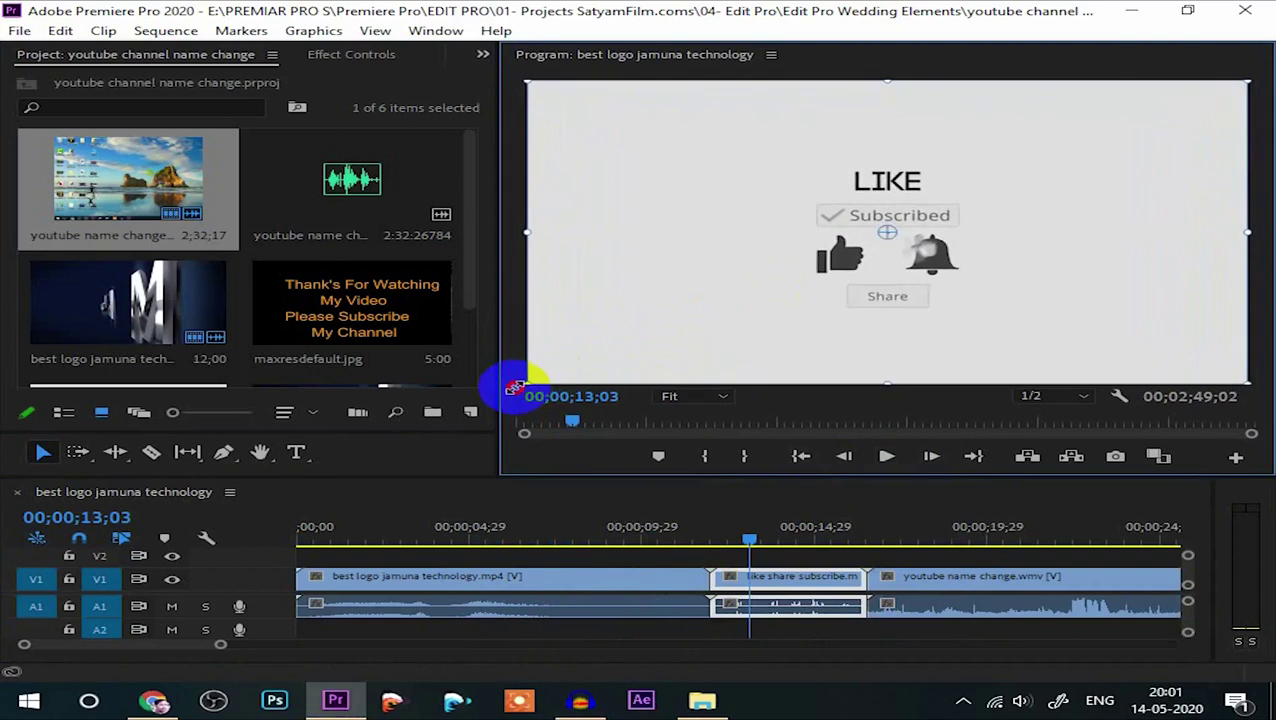
pyautogui.click(666, 341)
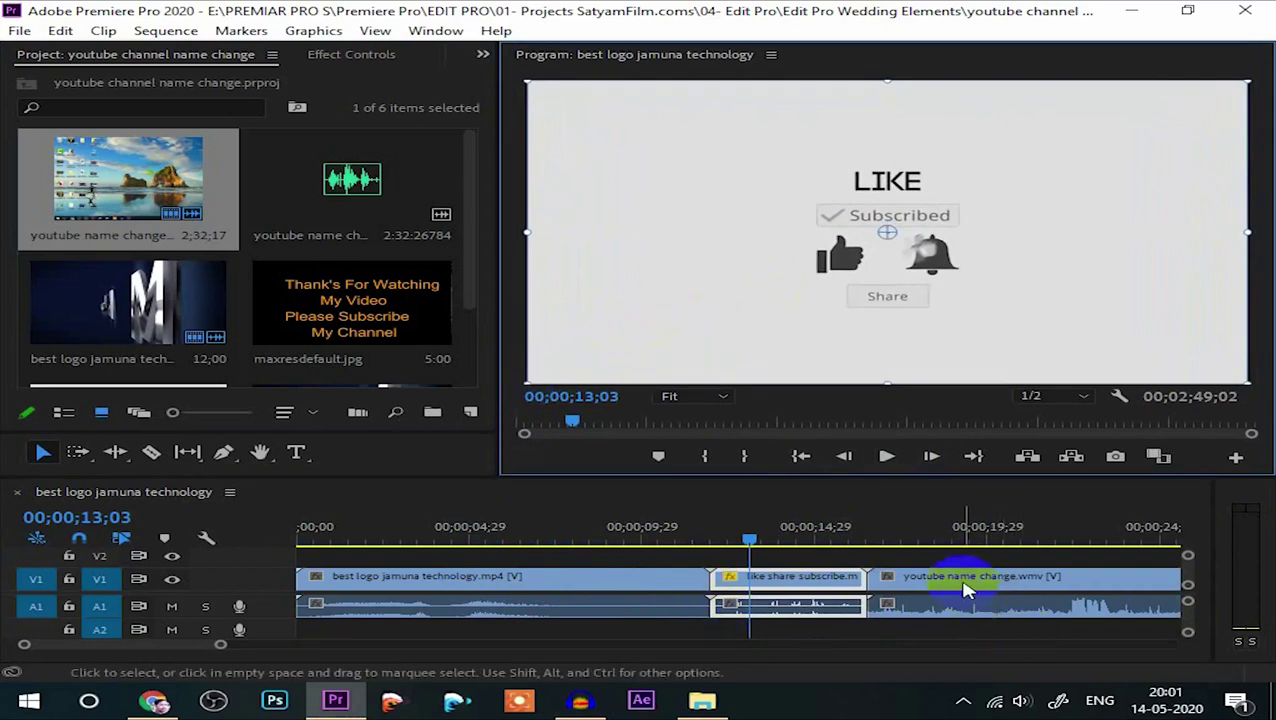
# Scale up the youtube name change recording at about 17 seconds to fill the frame height.
pyautogui.click(965, 585)
pyautogui.click(903, 540)
pyautogui.moveTo(923, 557); pyautogui.dragTo(897, 558)
pyautogui.click(855, 295)
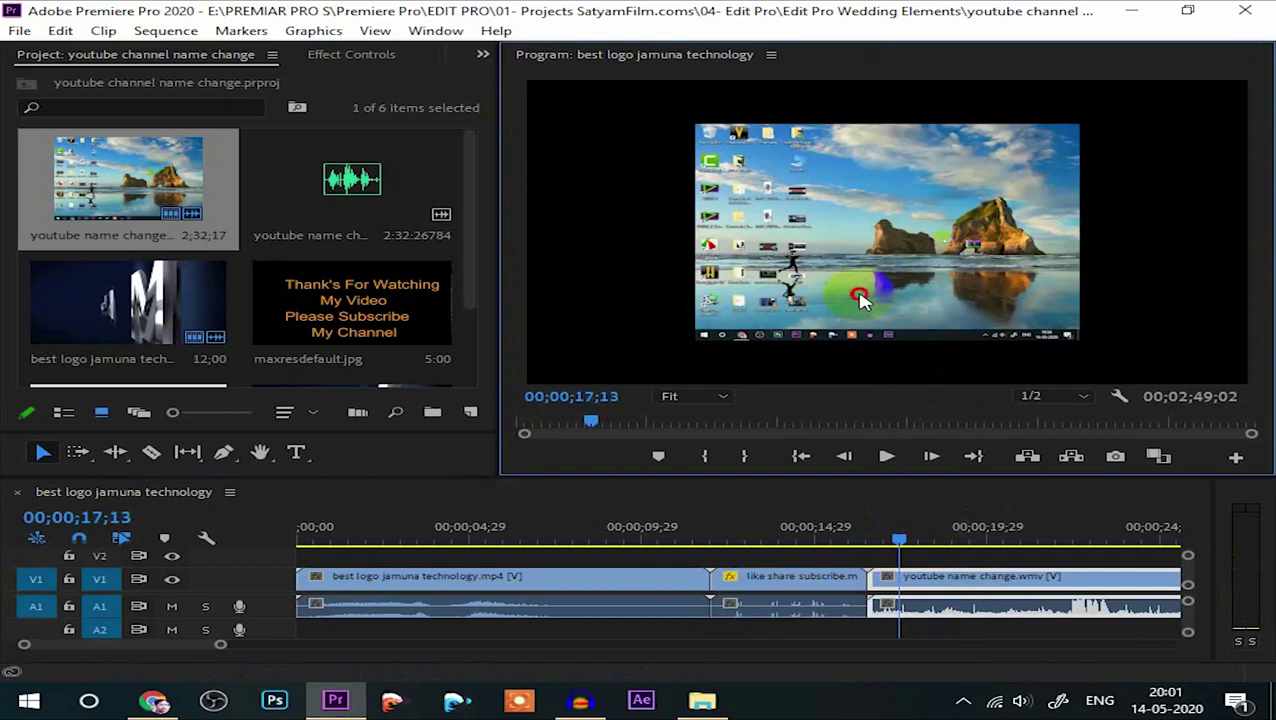
pyautogui.moveTo(695, 341); pyautogui.dragTo(598, 385)
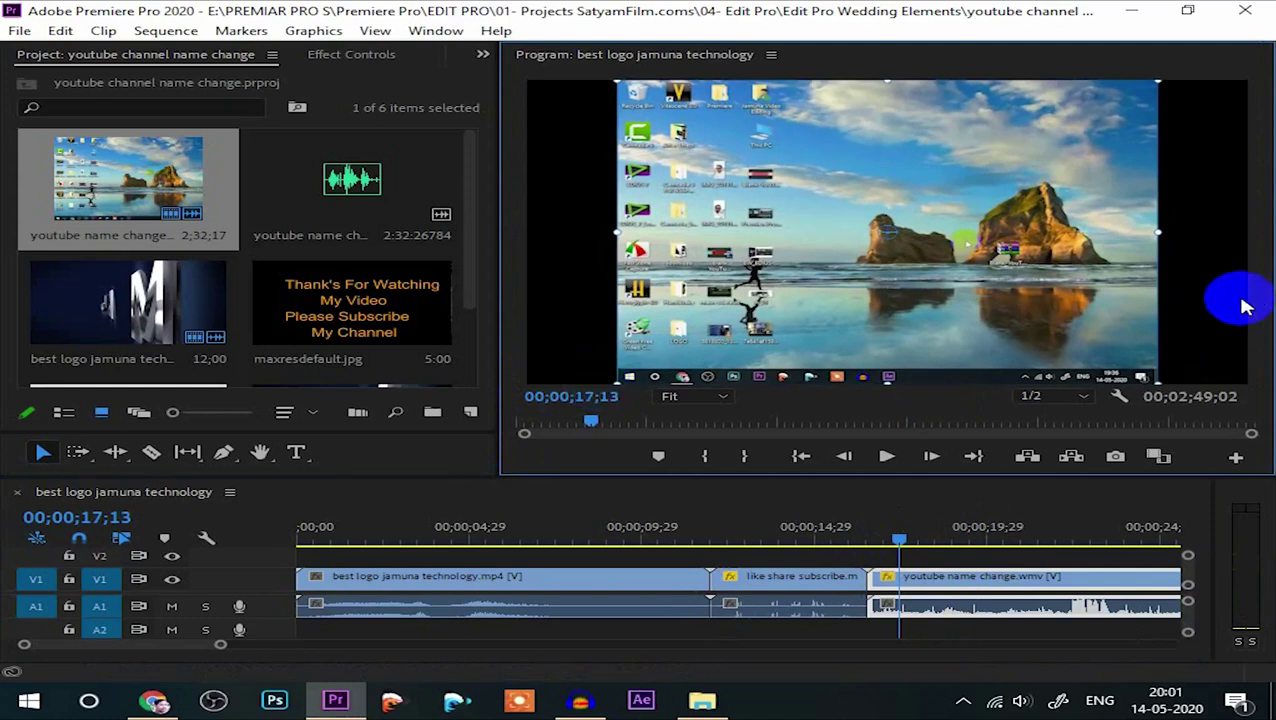
pyautogui.click(1043, 266)
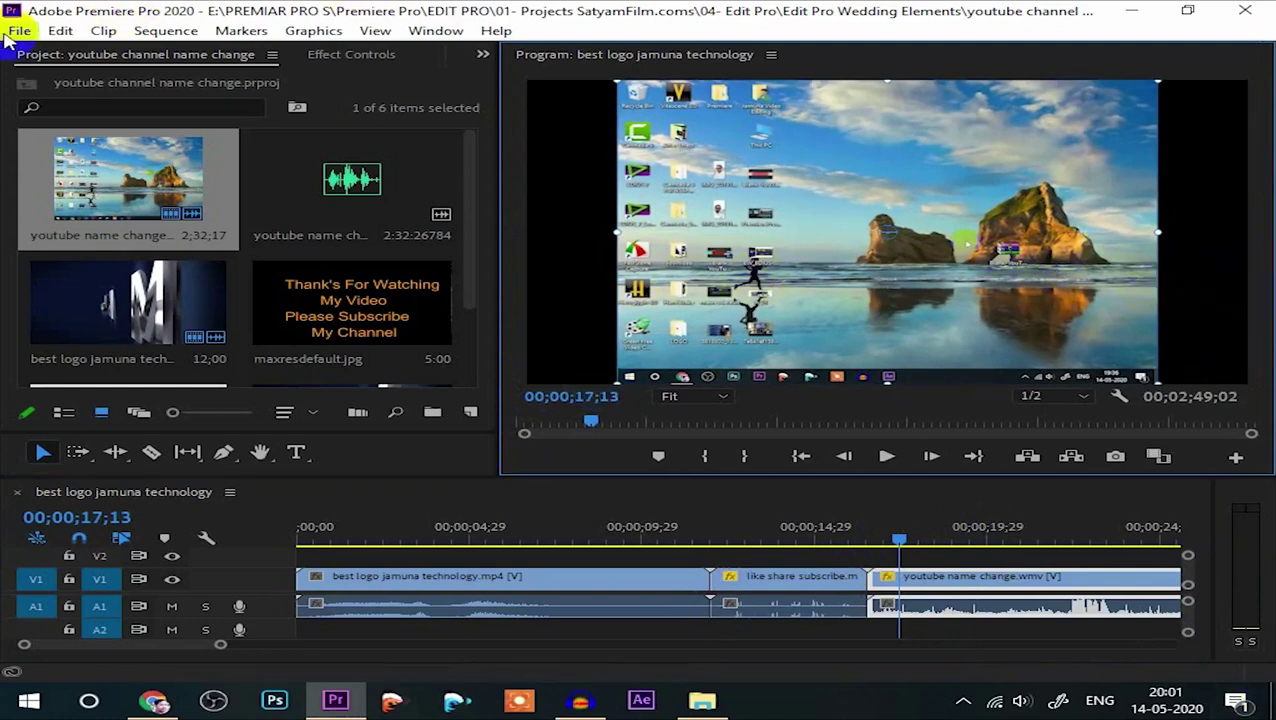
# Try creating a new Team Project from the File menu and dismiss the sign-in warning.
pyautogui.click(14, 32)
pyautogui.moveTo(72, 58)
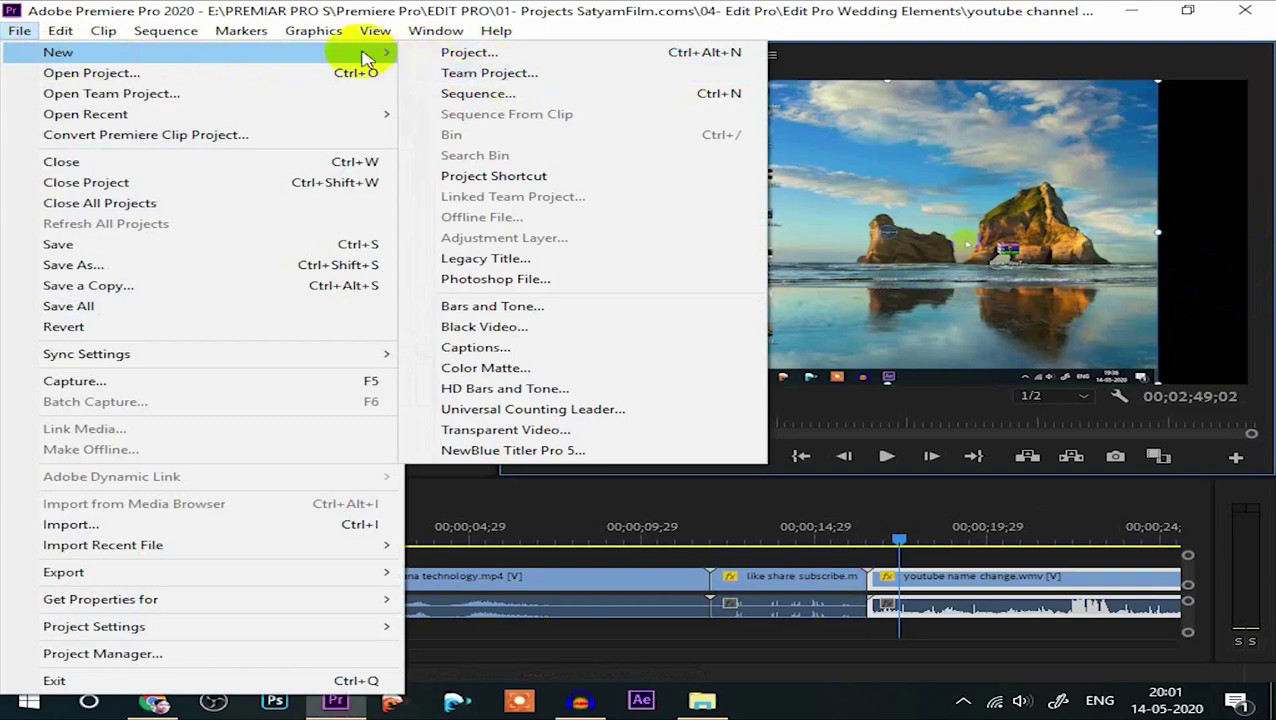
pyautogui.click(476, 75)
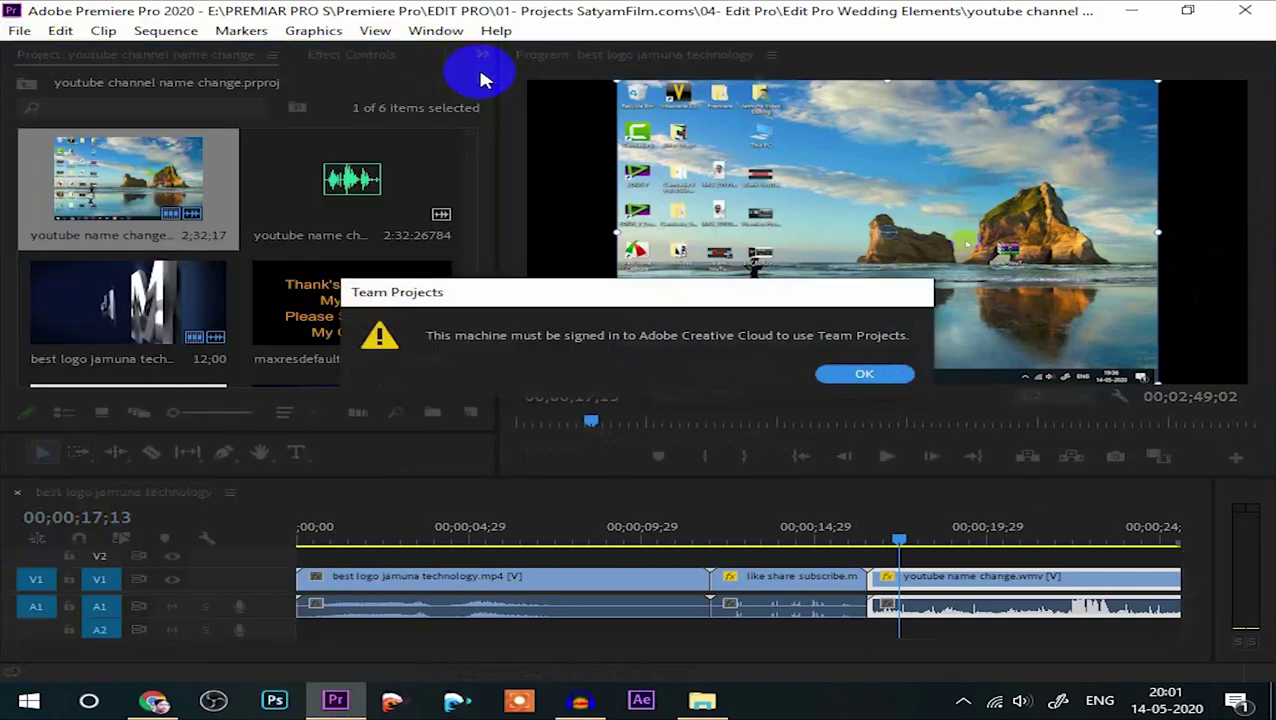
pyautogui.click(880, 374)
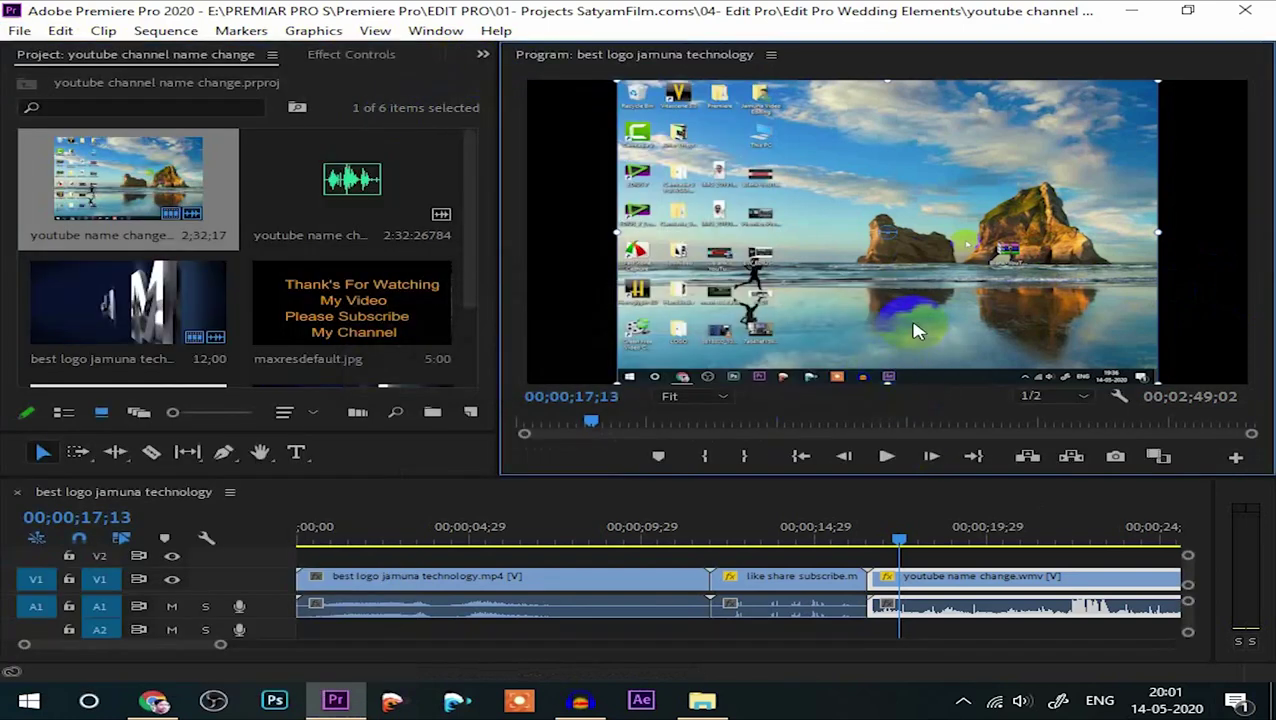
# With the timeline focused, browse the Edit menu toward the Sequence commands.
pyautogui.click(992, 586)
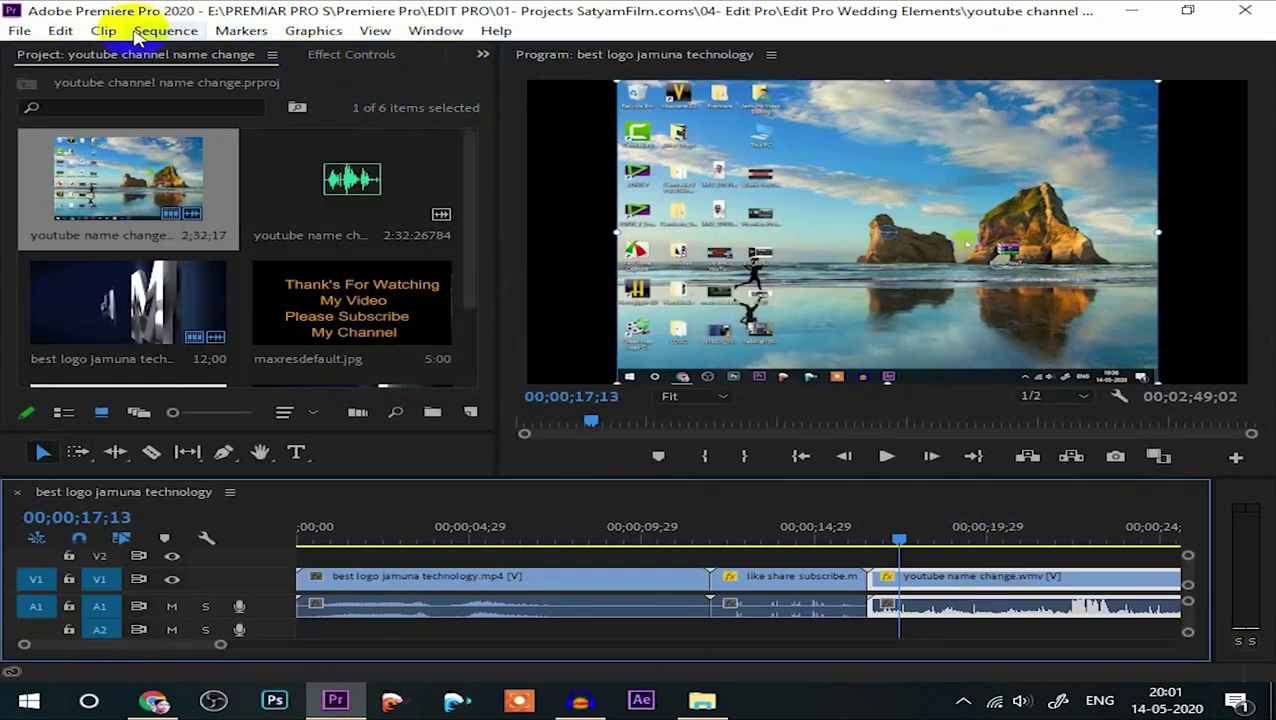
pyautogui.click(60, 32)
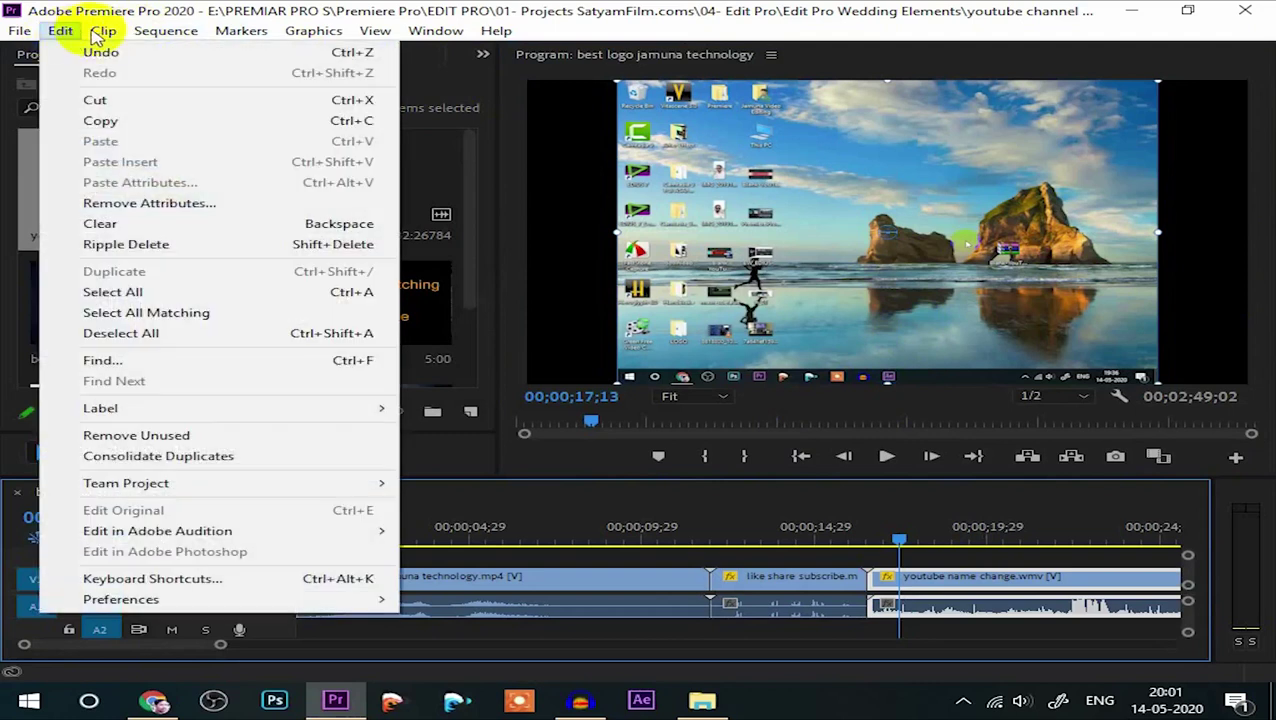
pyautogui.moveTo(163, 32)
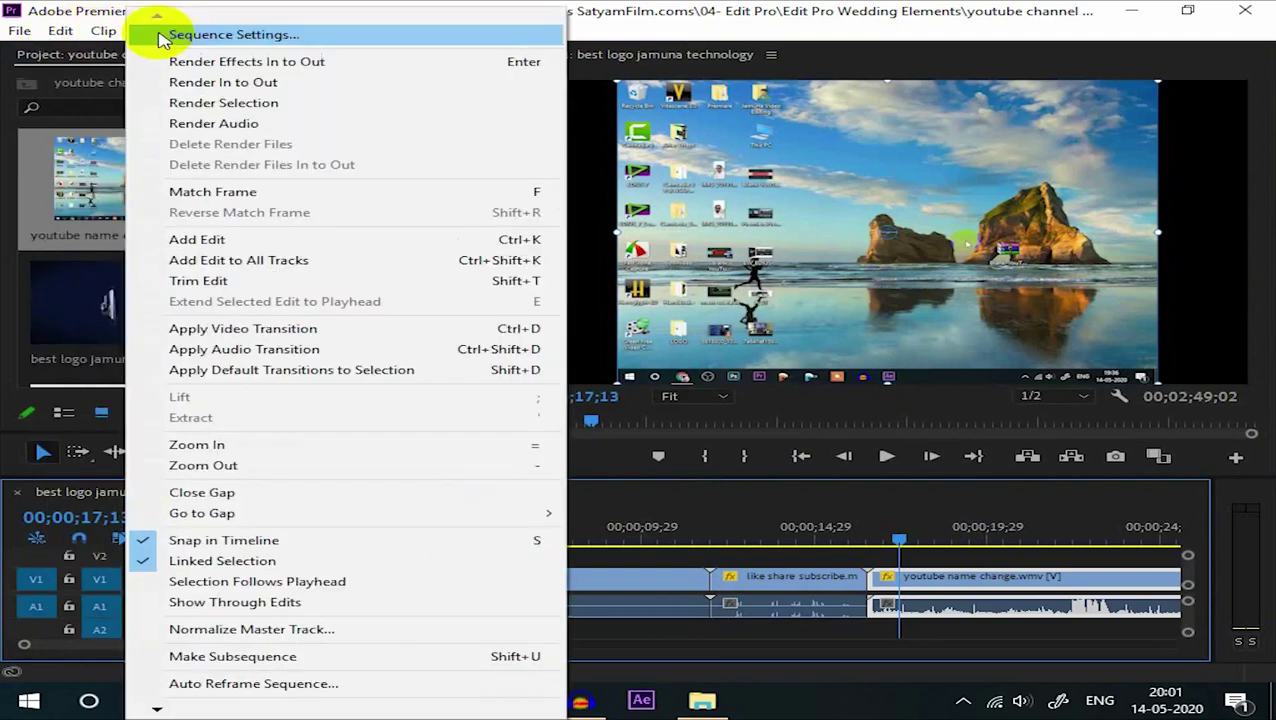
pyautogui.moveTo(22, 32)
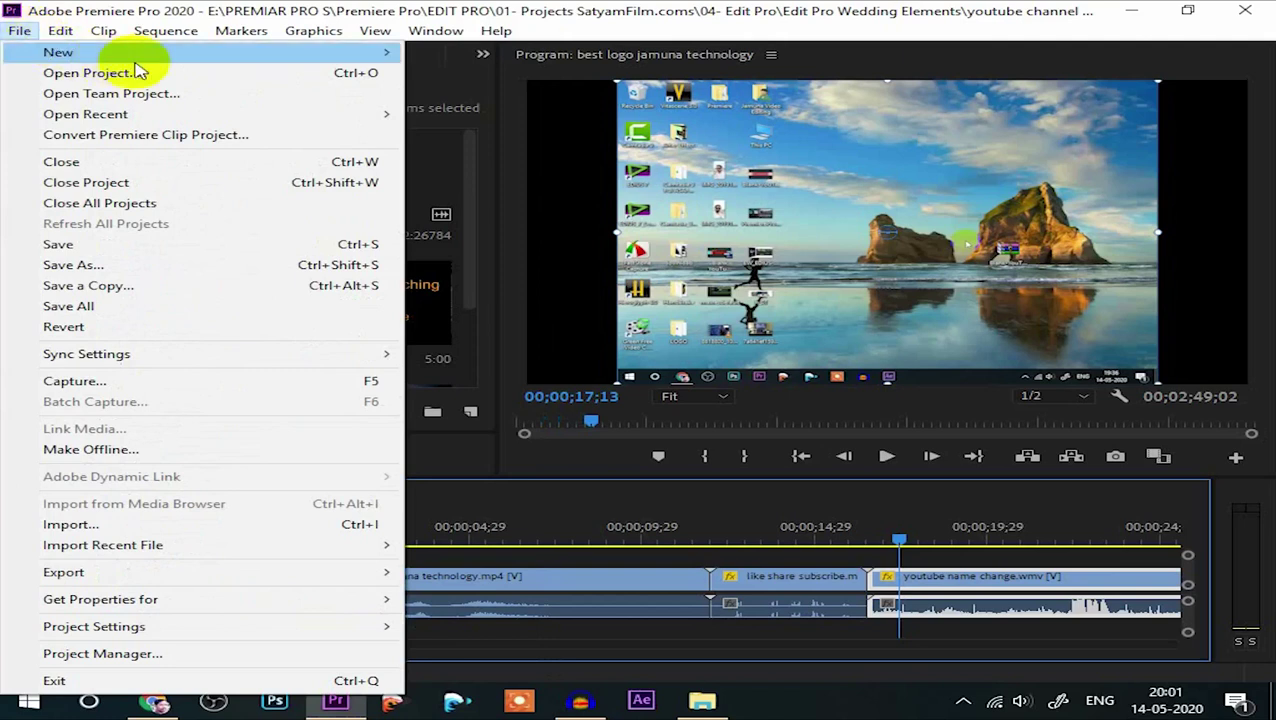
pyautogui.moveTo(143, 55)
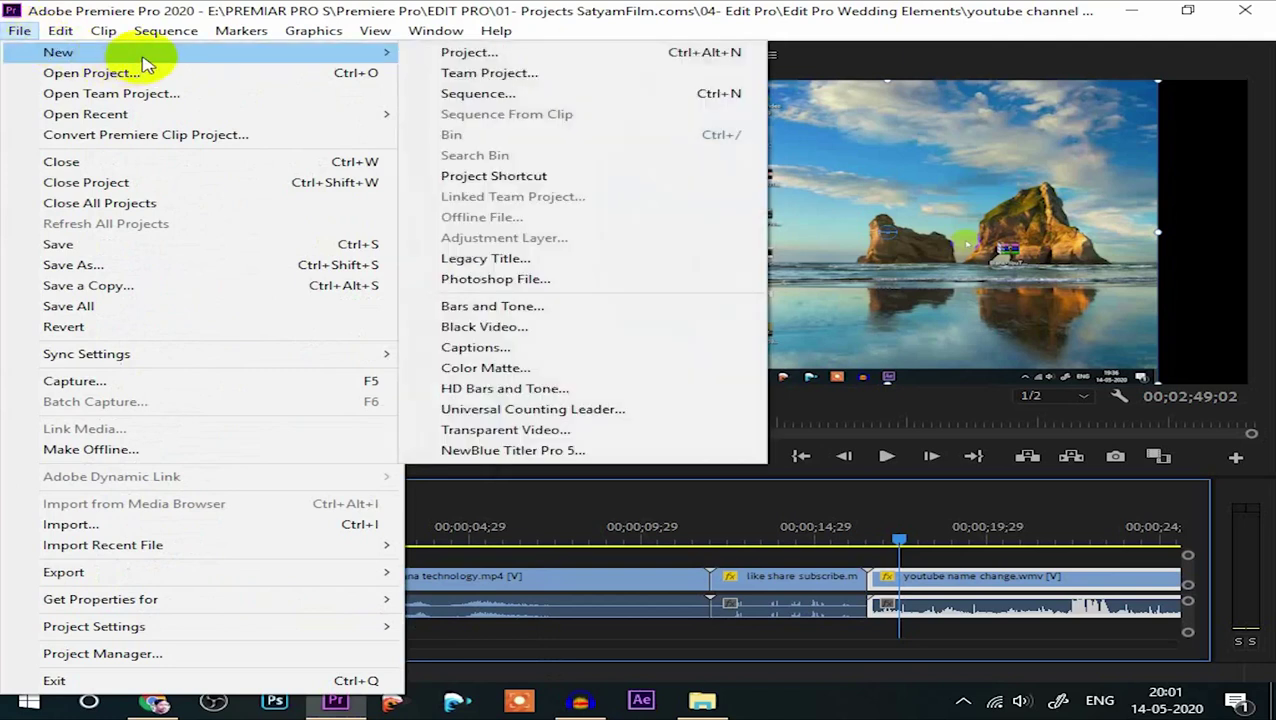
pyautogui.click(530, 52)
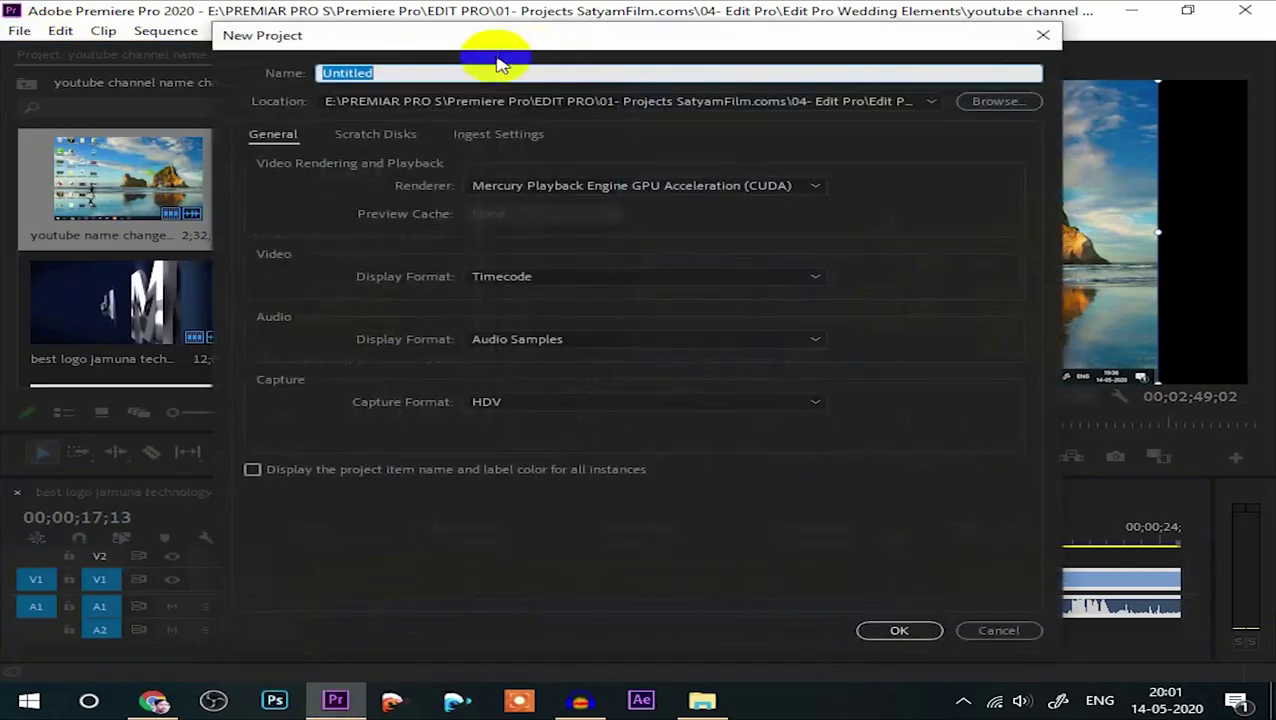
pyautogui.click(988, 632)
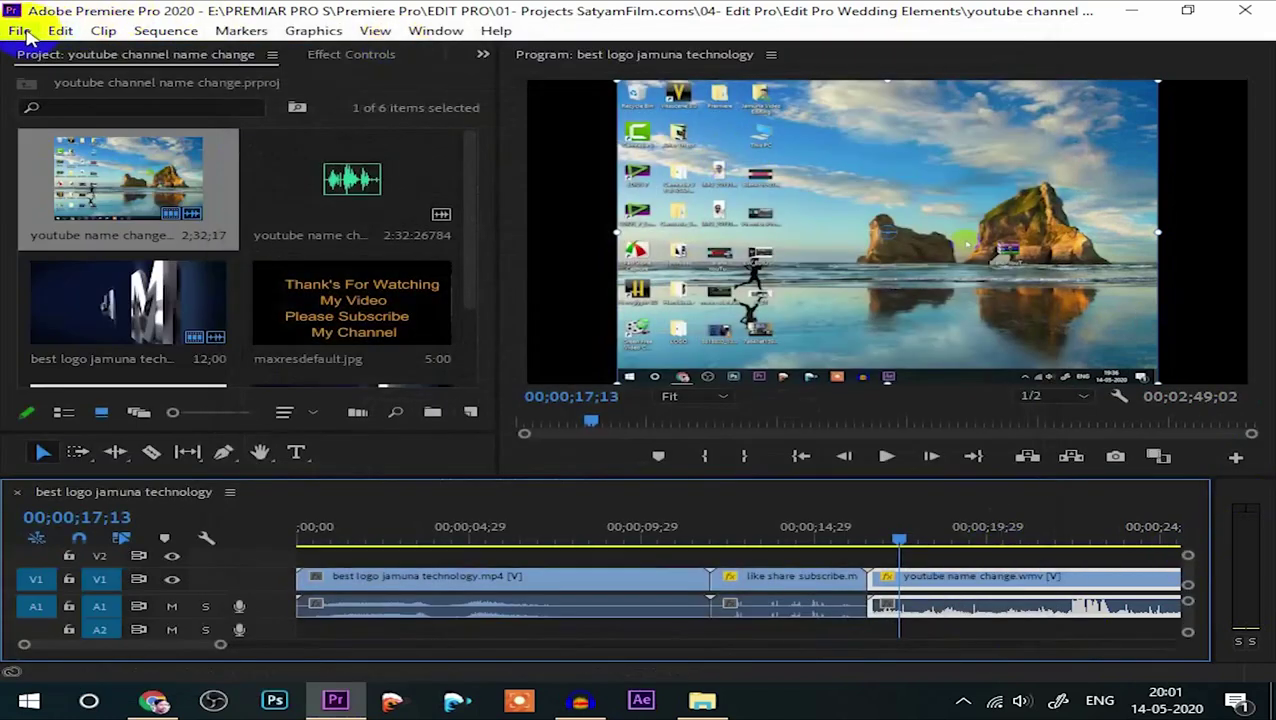
pyautogui.click(16, 32)
pyautogui.moveTo(375, 60)
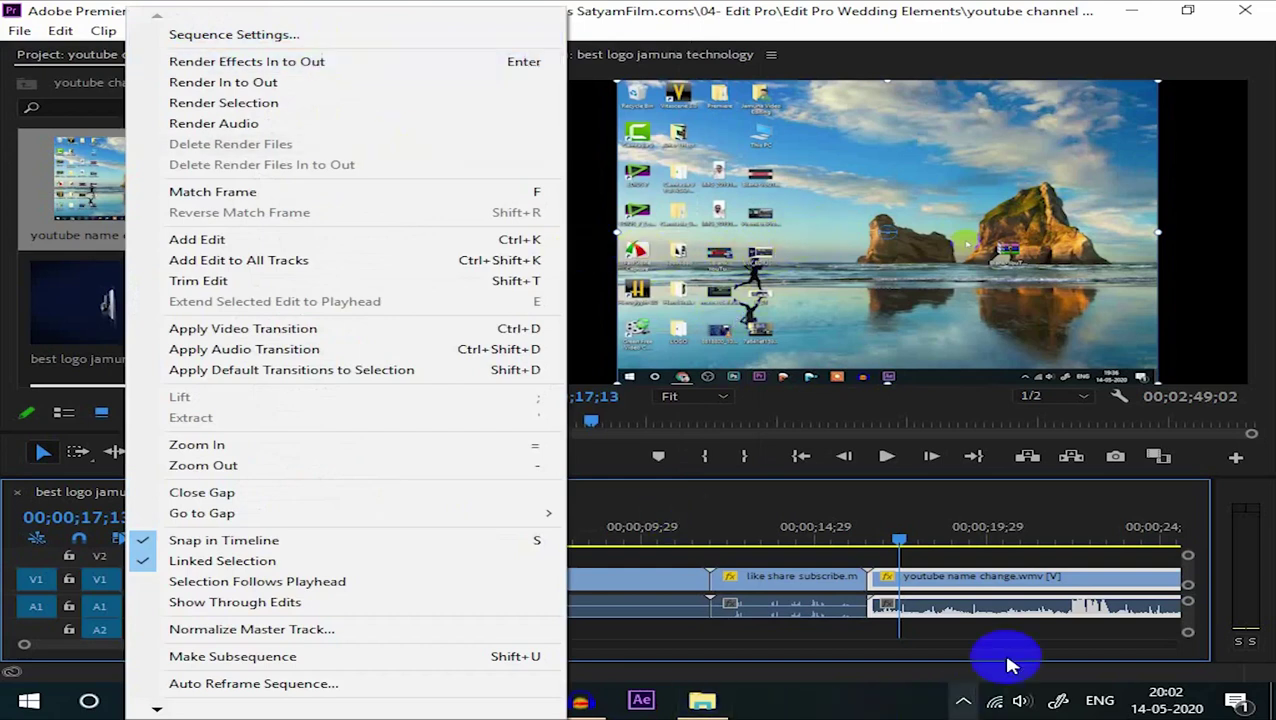
# Toggle the hidden system tray icons open and closed twice to return to the editing workspace.
pyautogui.click(965, 699)
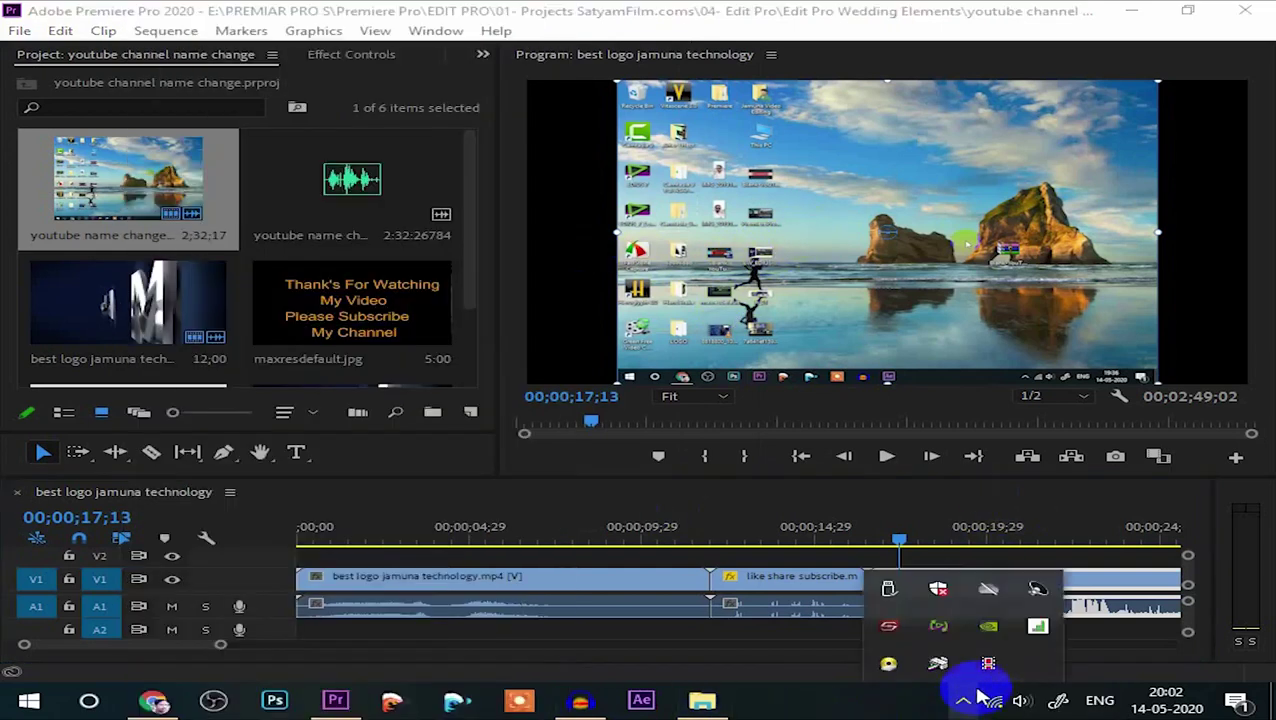
pyautogui.click(557, 601)
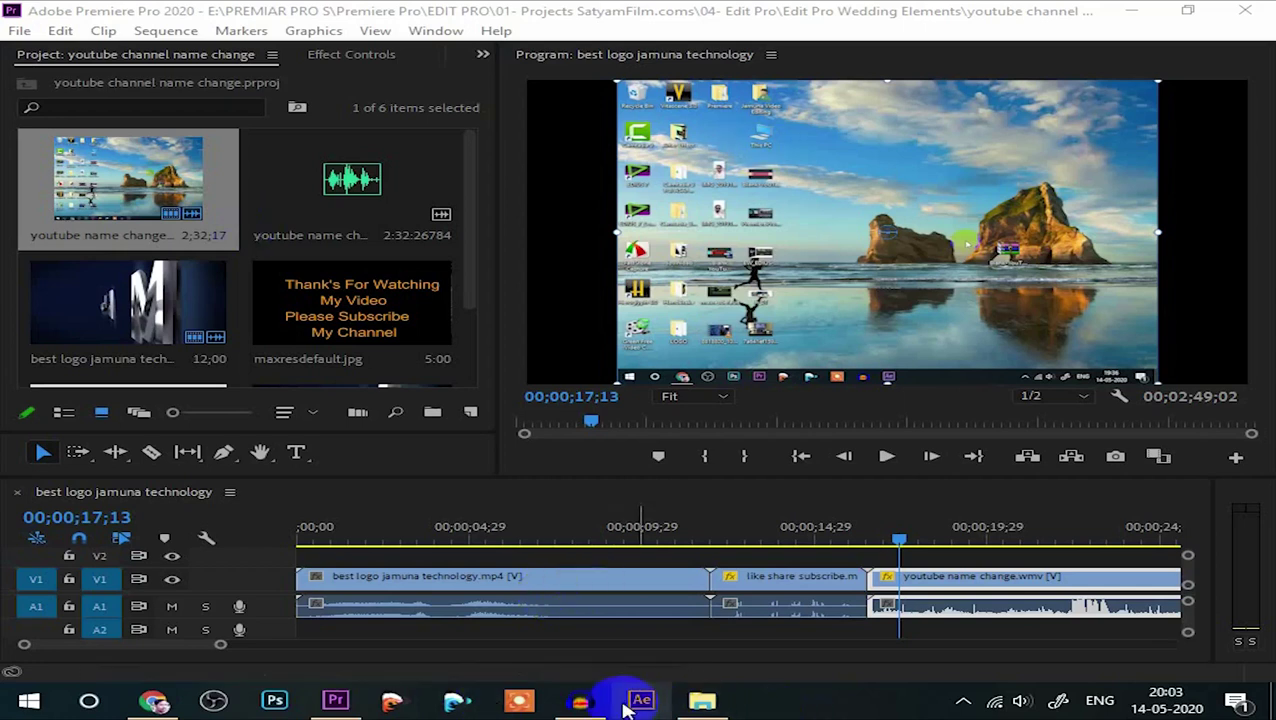
pyautogui.click(963, 703)
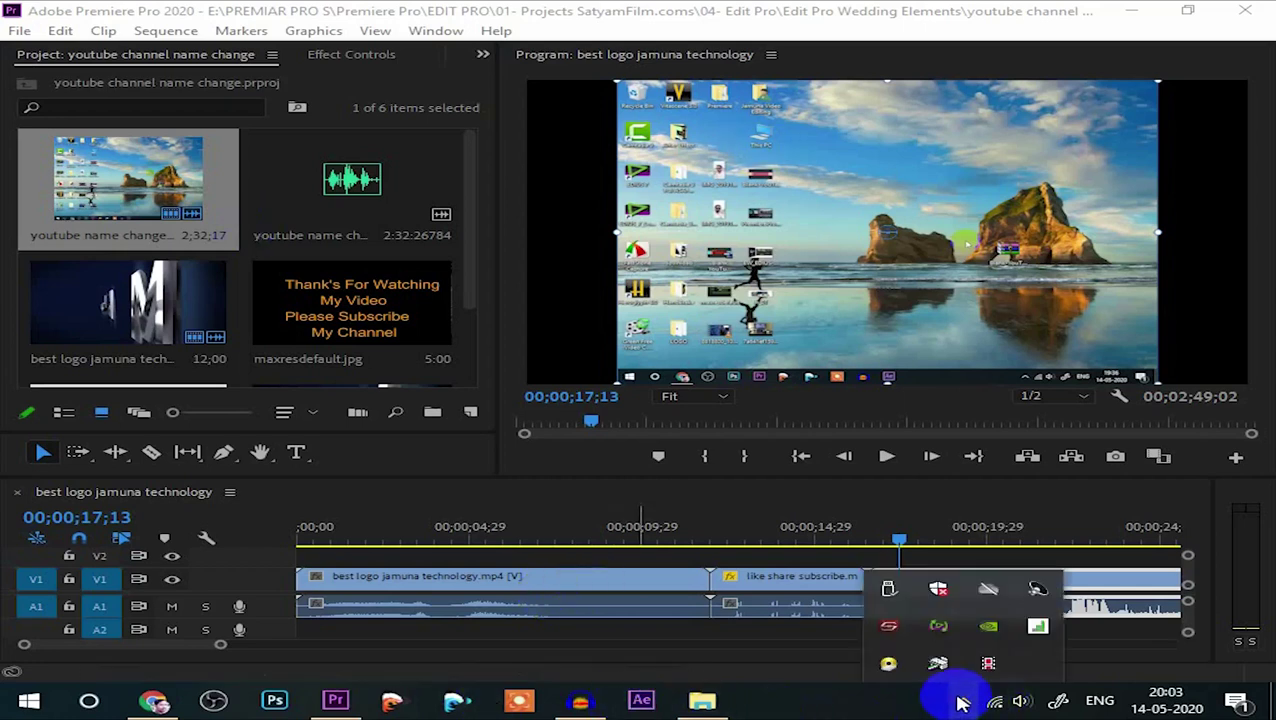
pyautogui.click(735, 648)
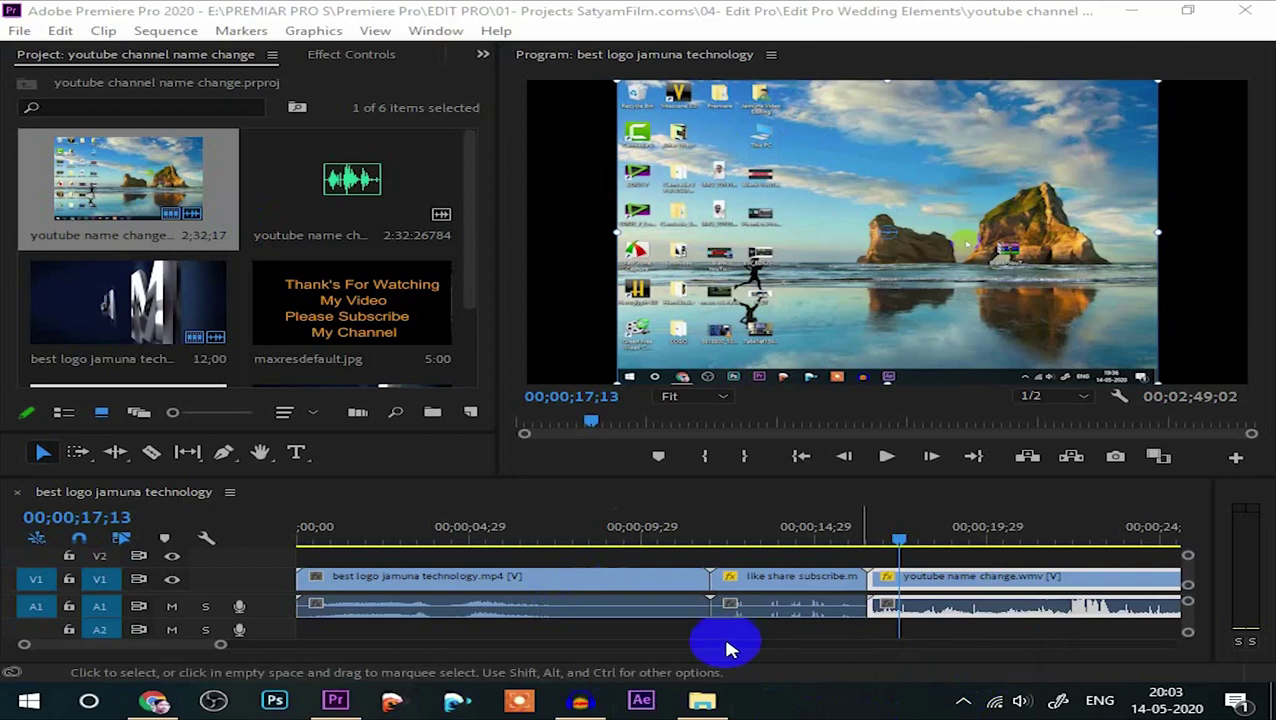
# In Effect Controls, turn off Uniform Scale and set the recording's rotation back to 0.
pyautogui.click(362, 57)
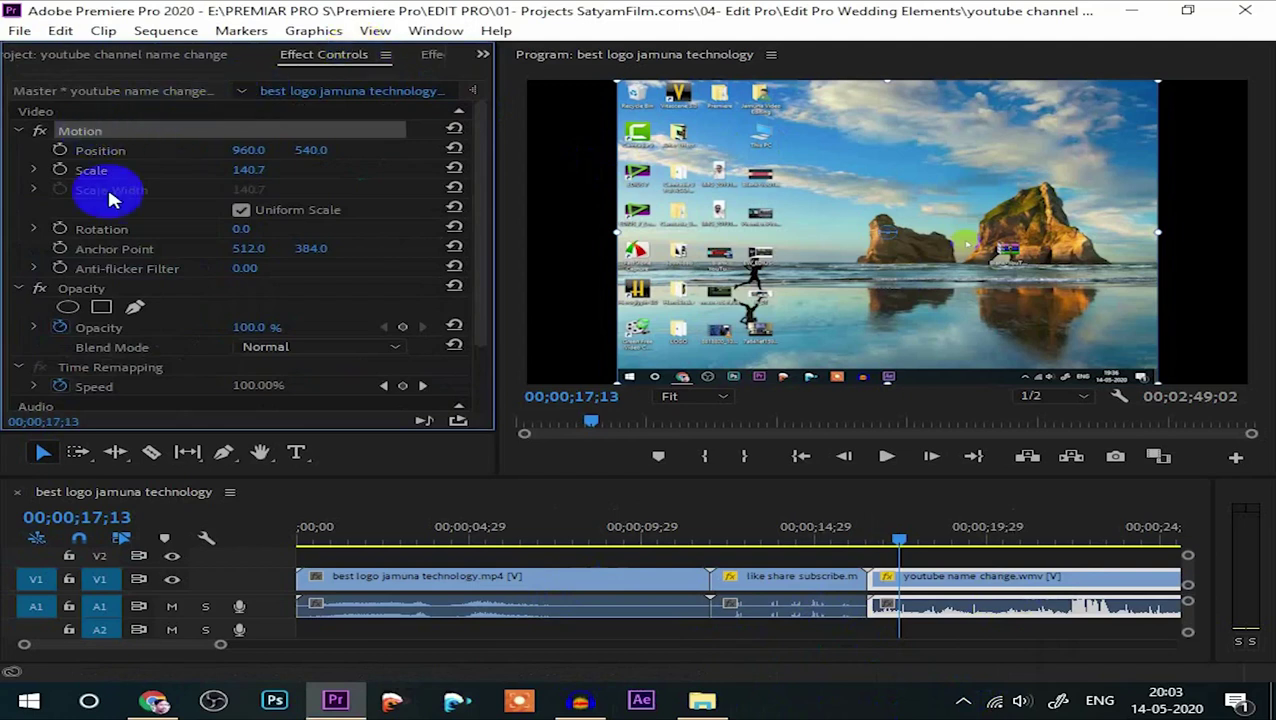
pyautogui.moveTo(242, 230)
pyautogui.mouseDown()
pyautogui.moveTo(270, 232)
pyautogui.moveTo(243, 235)
pyautogui.mouseUp()
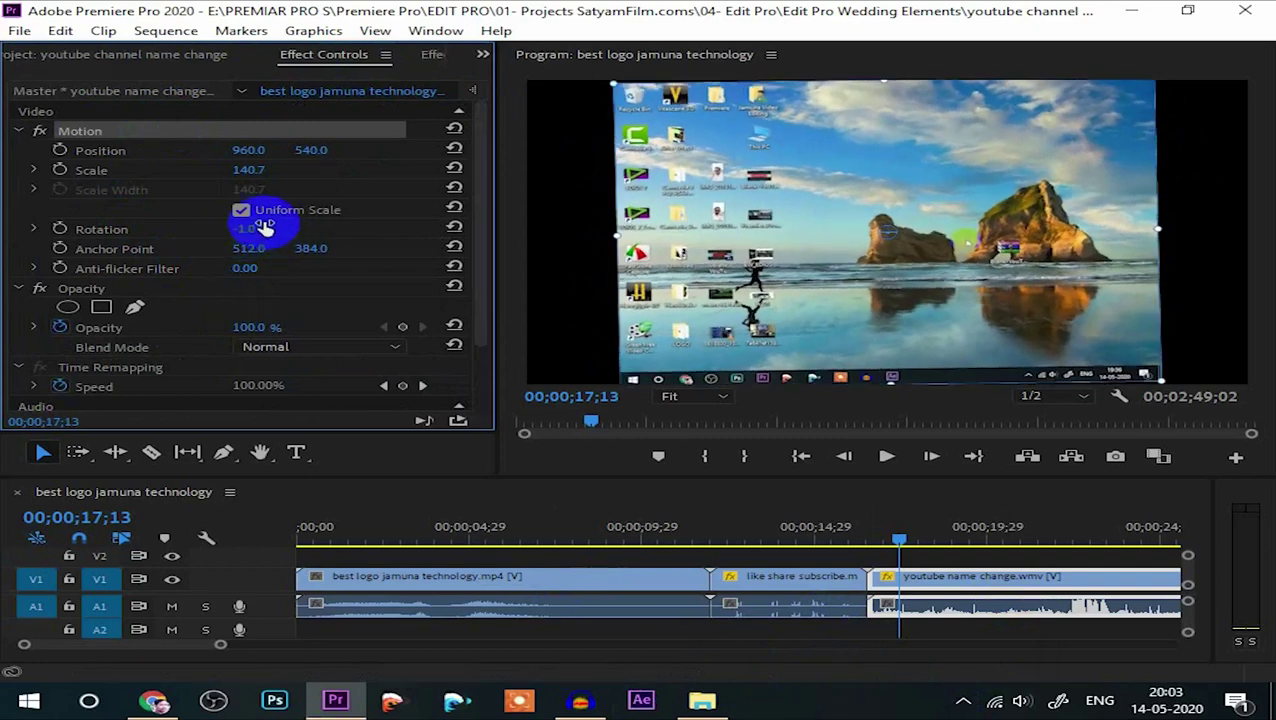
pyautogui.click(242, 212)
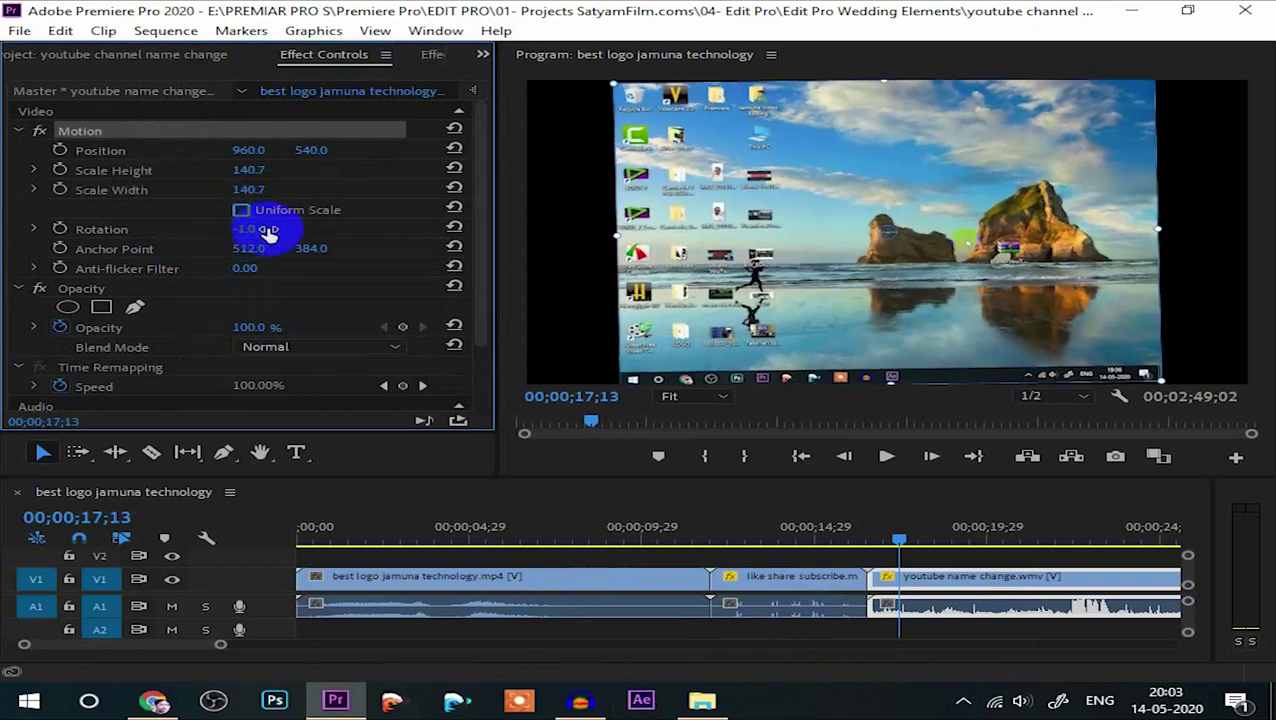
pyautogui.moveTo(248, 229)
pyautogui.mouseDown()
pyautogui.moveTo(230, 233)
pyautogui.moveTo(243, 230)
pyautogui.mouseUp()
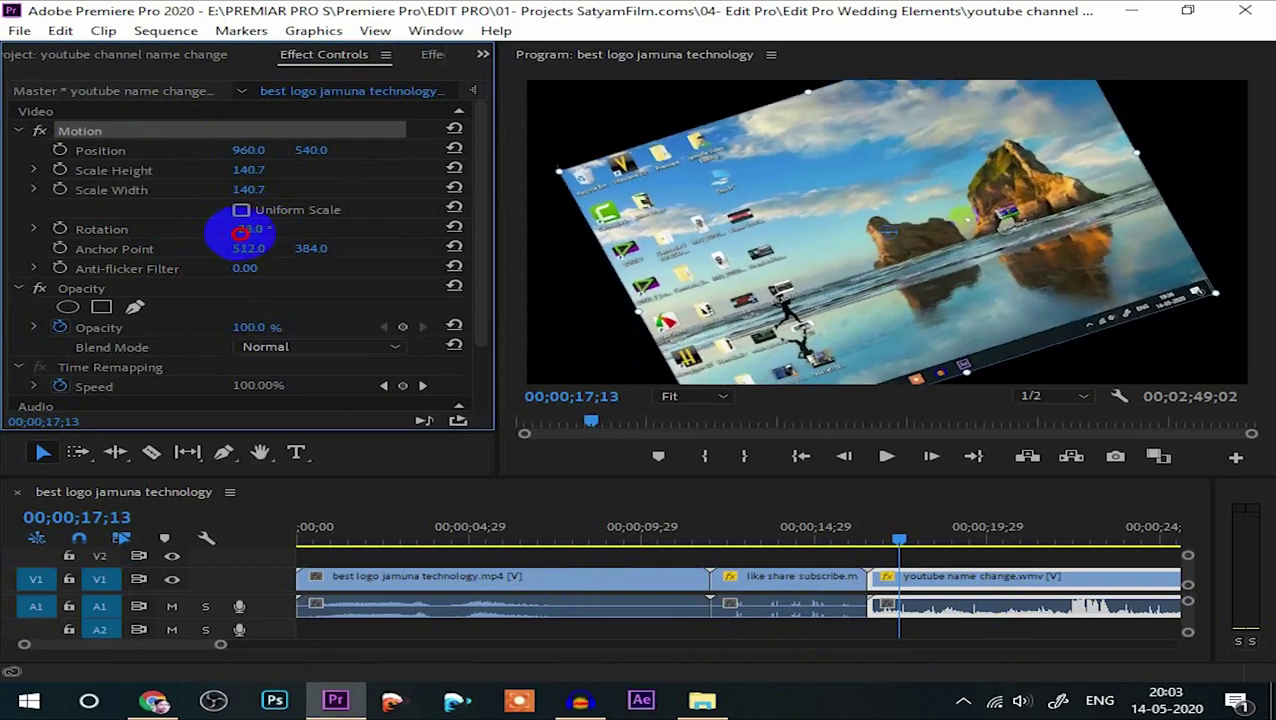
pyautogui.click(245, 229)
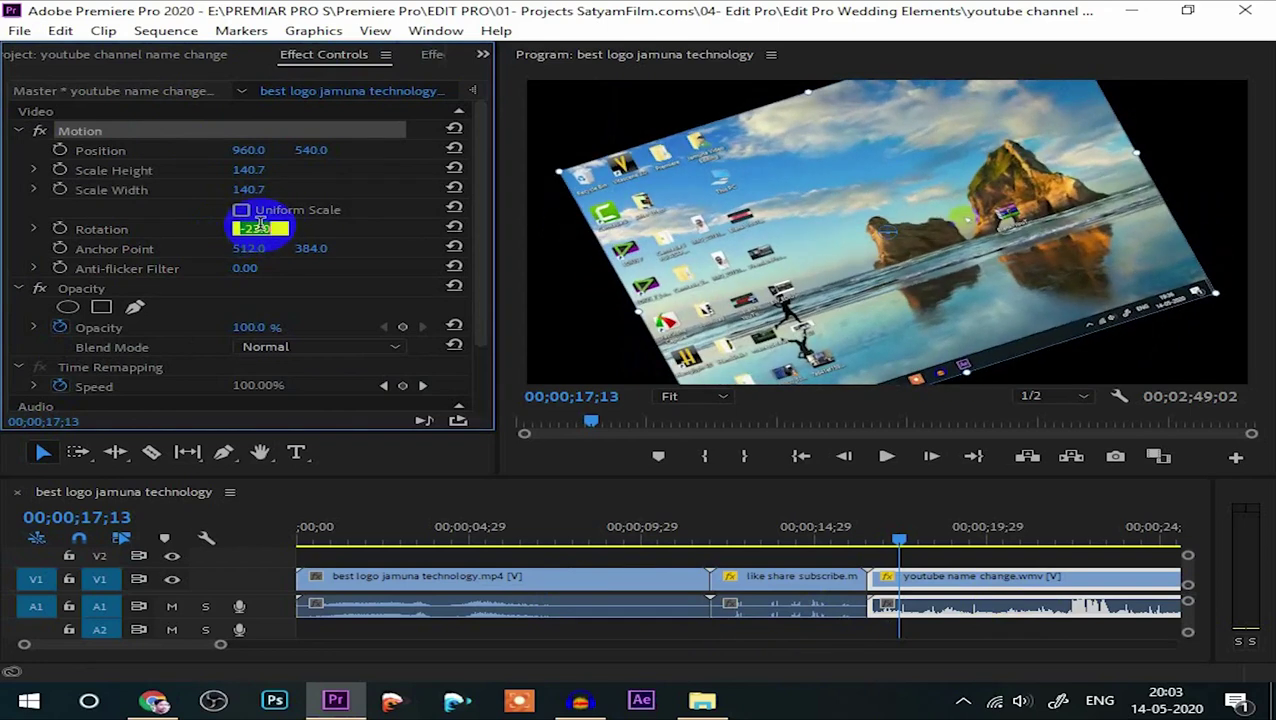
pyautogui.write('0')
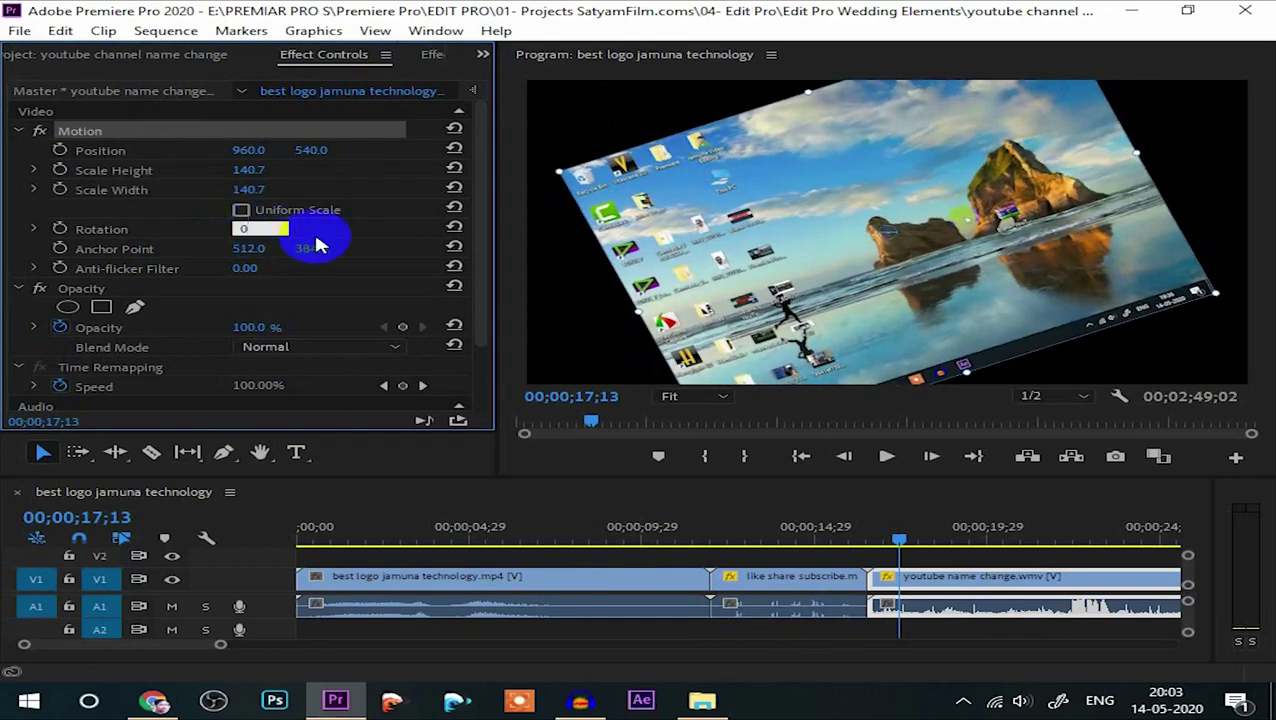
pyautogui.press('Return')
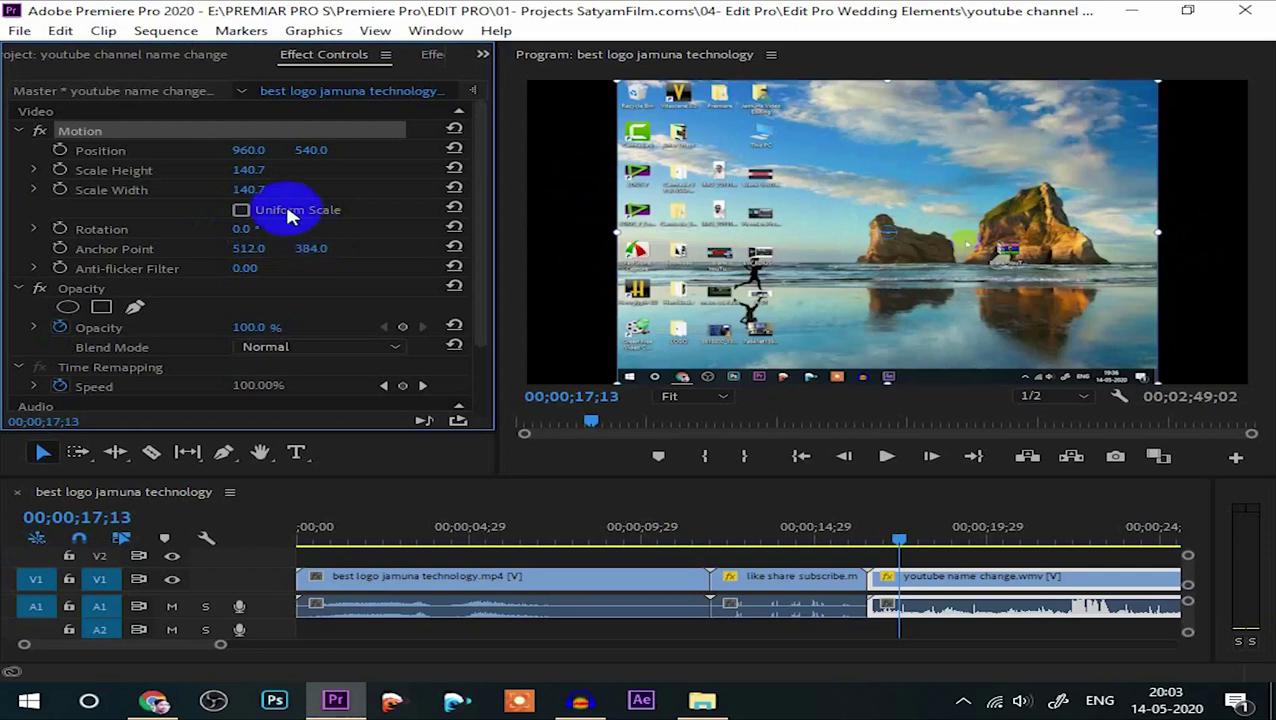
# Scrub Scale Width to about 186 so the recording fills the frame, then show the Project panel.
pyautogui.click(254, 189)
pyautogui.moveTo(254, 189); pyautogui.dragTo(294, 192)
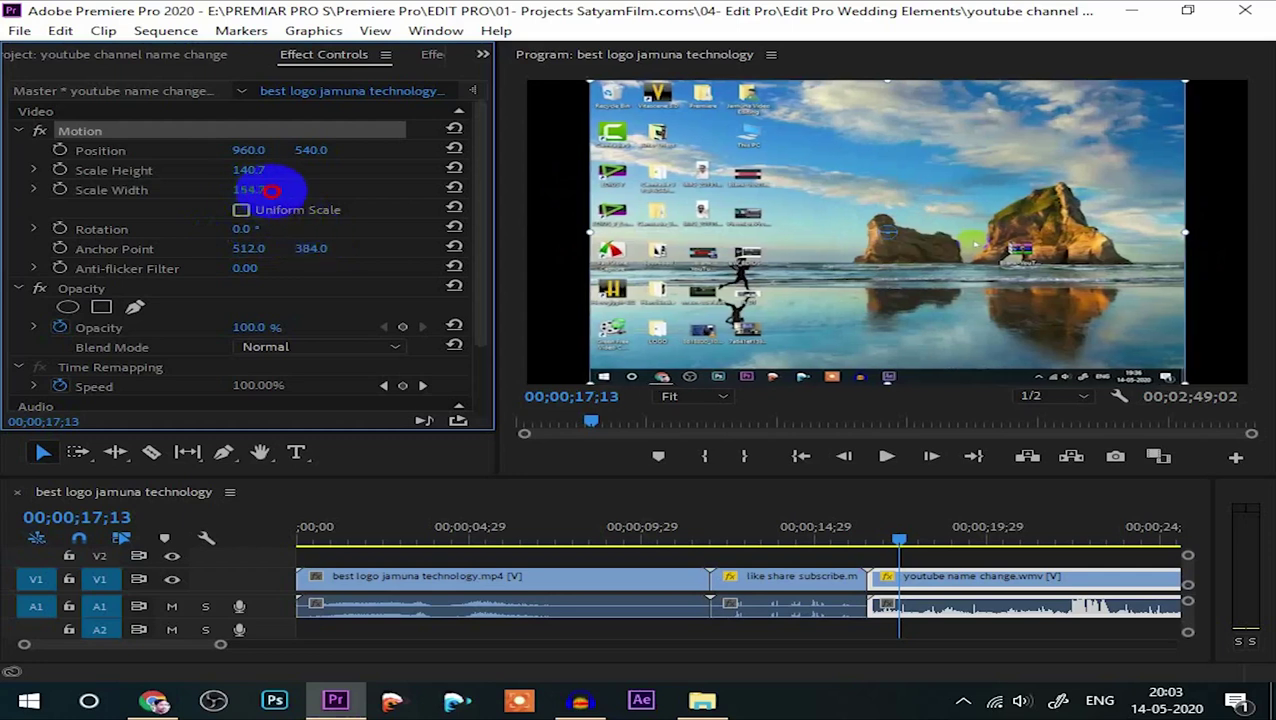
pyautogui.moveTo(307, 193); pyautogui.dragTo(315, 193)
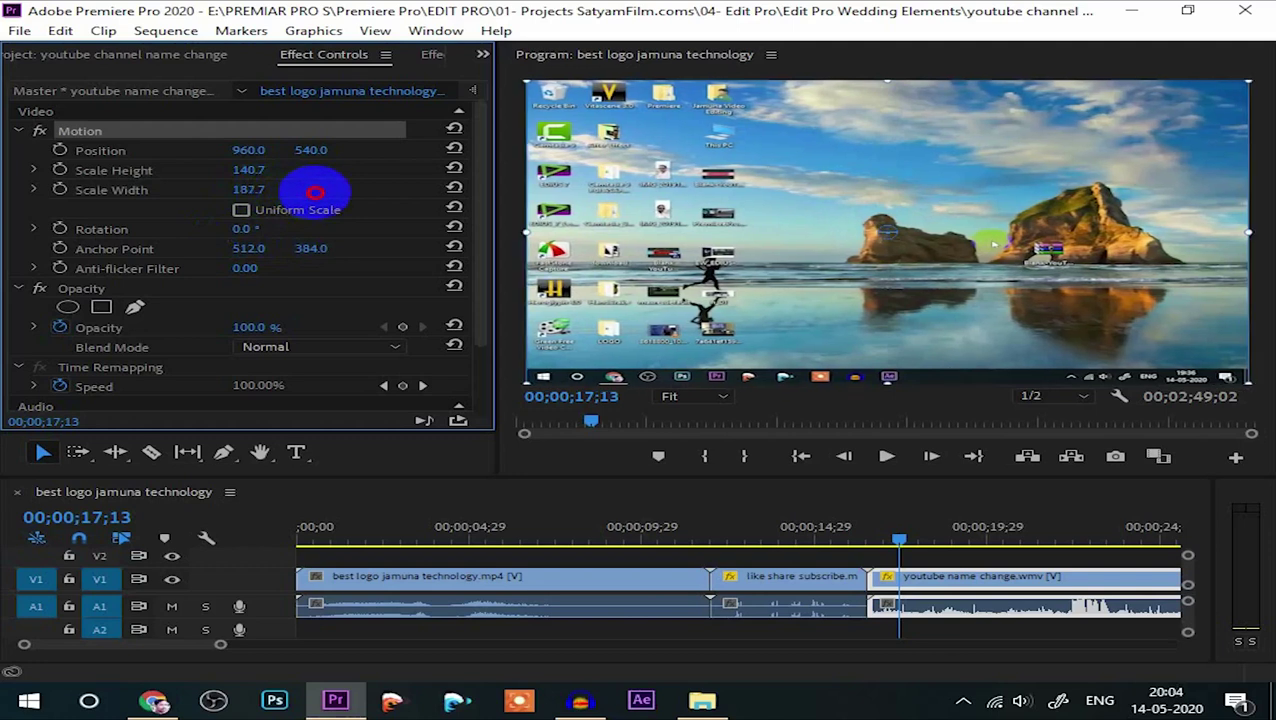
pyautogui.moveTo(314, 193); pyautogui.dragTo(268, 190)
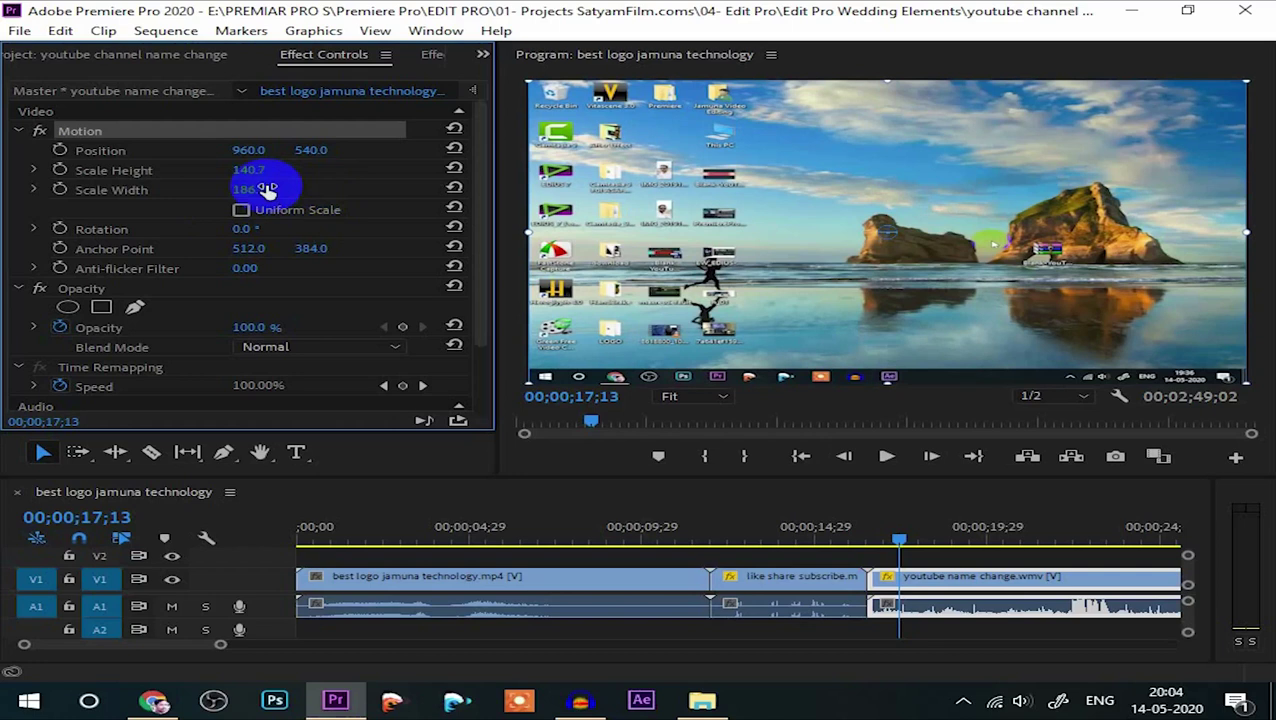
pyautogui.click(123, 57)
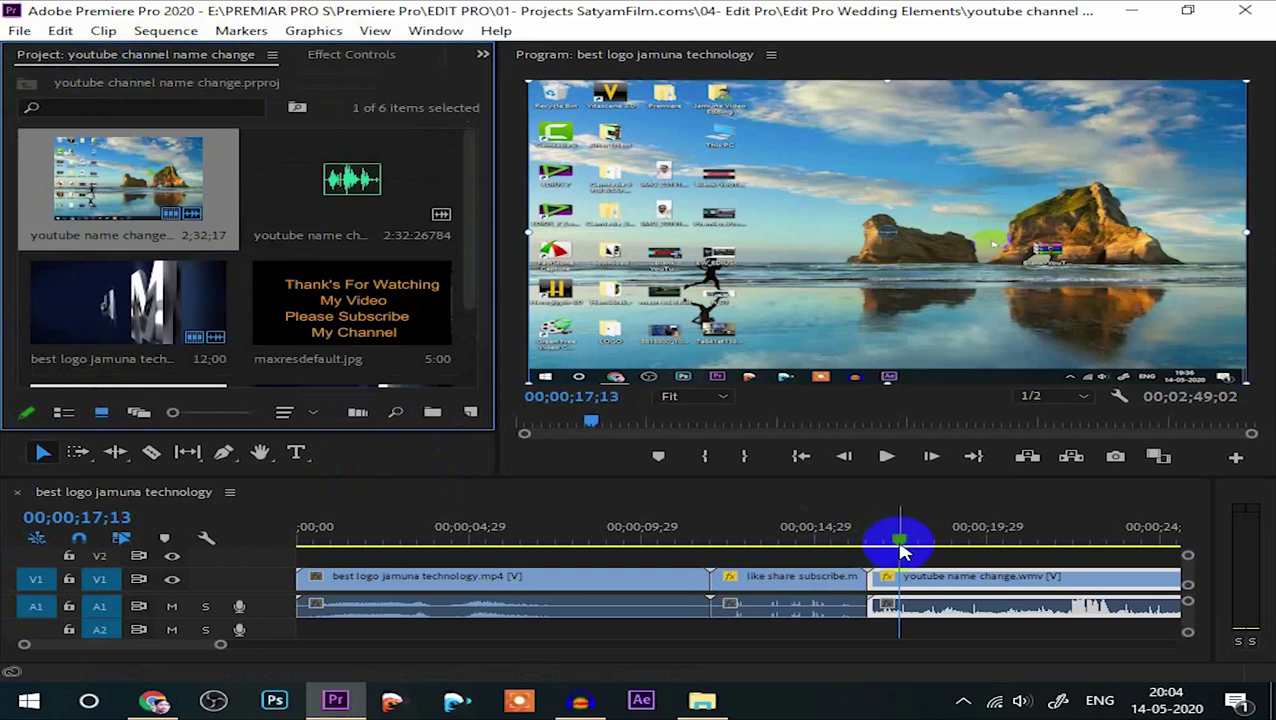
# Scrub into the screen recording, start playback and zoom the timeline out to show more.
pyautogui.moveTo(901, 547); pyautogui.dragTo(873, 553)
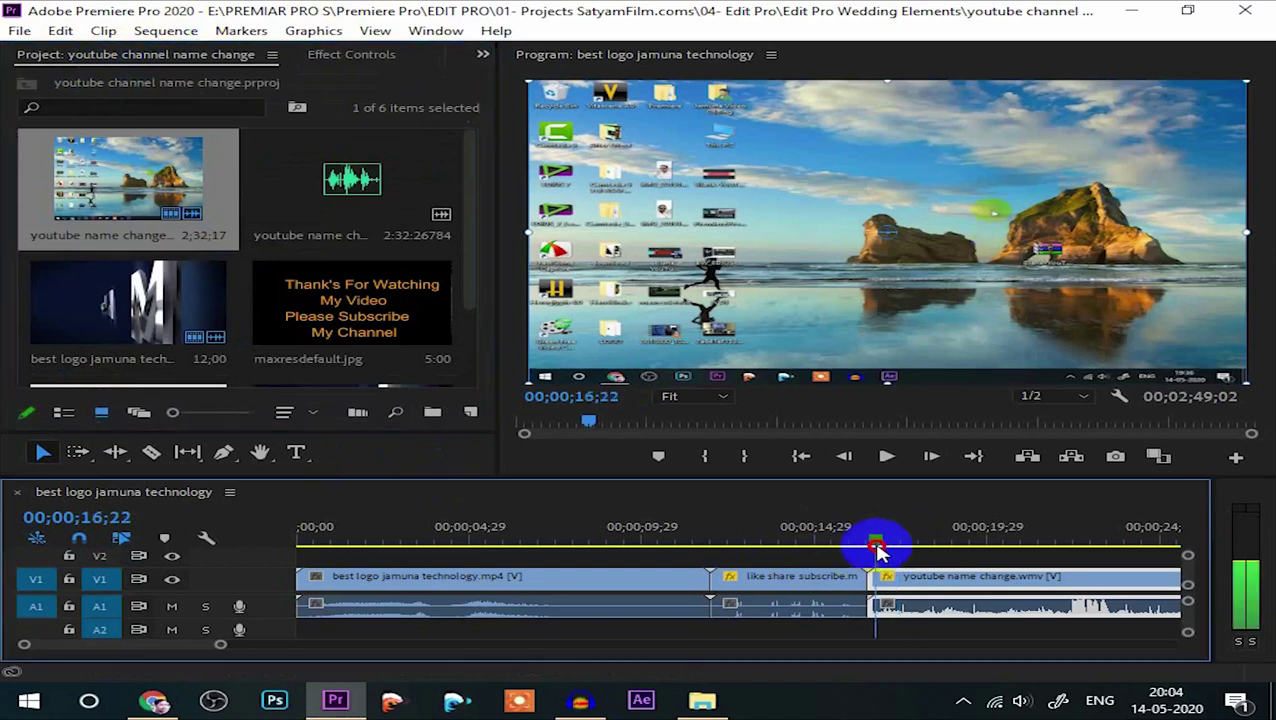
pyautogui.moveTo(873, 553); pyautogui.dragTo(925, 553)
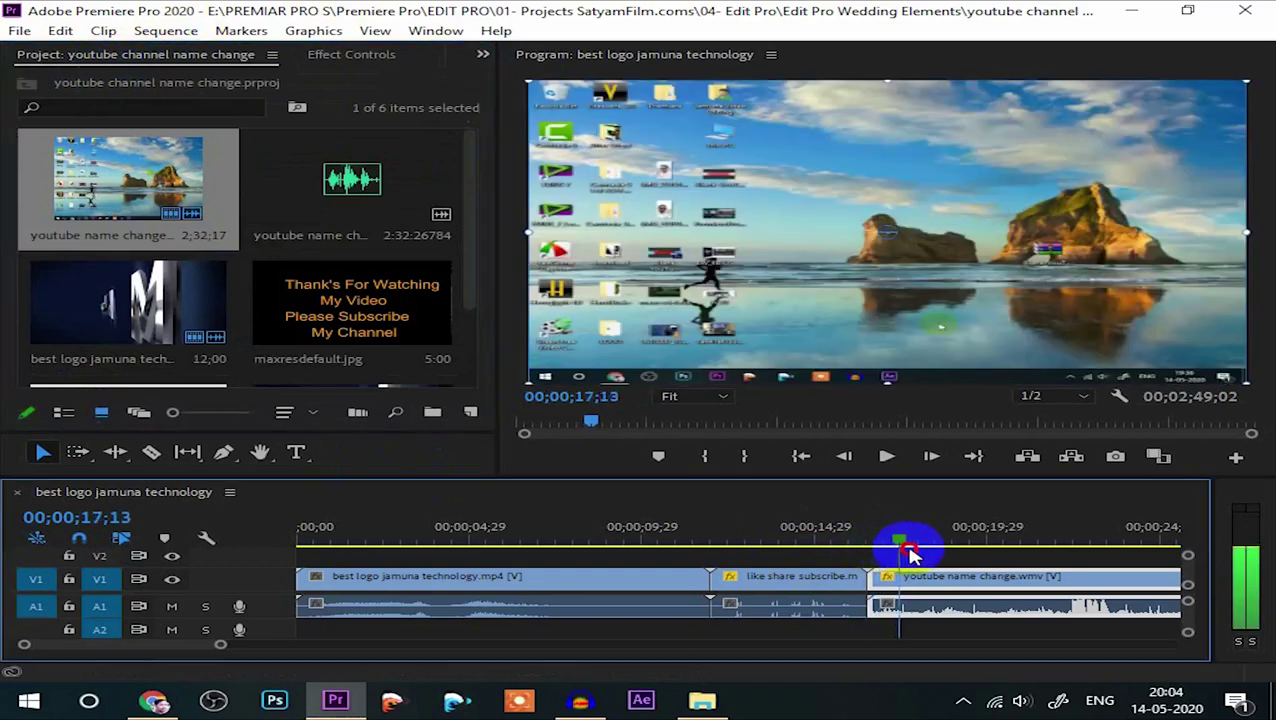
pyautogui.click(886, 456)
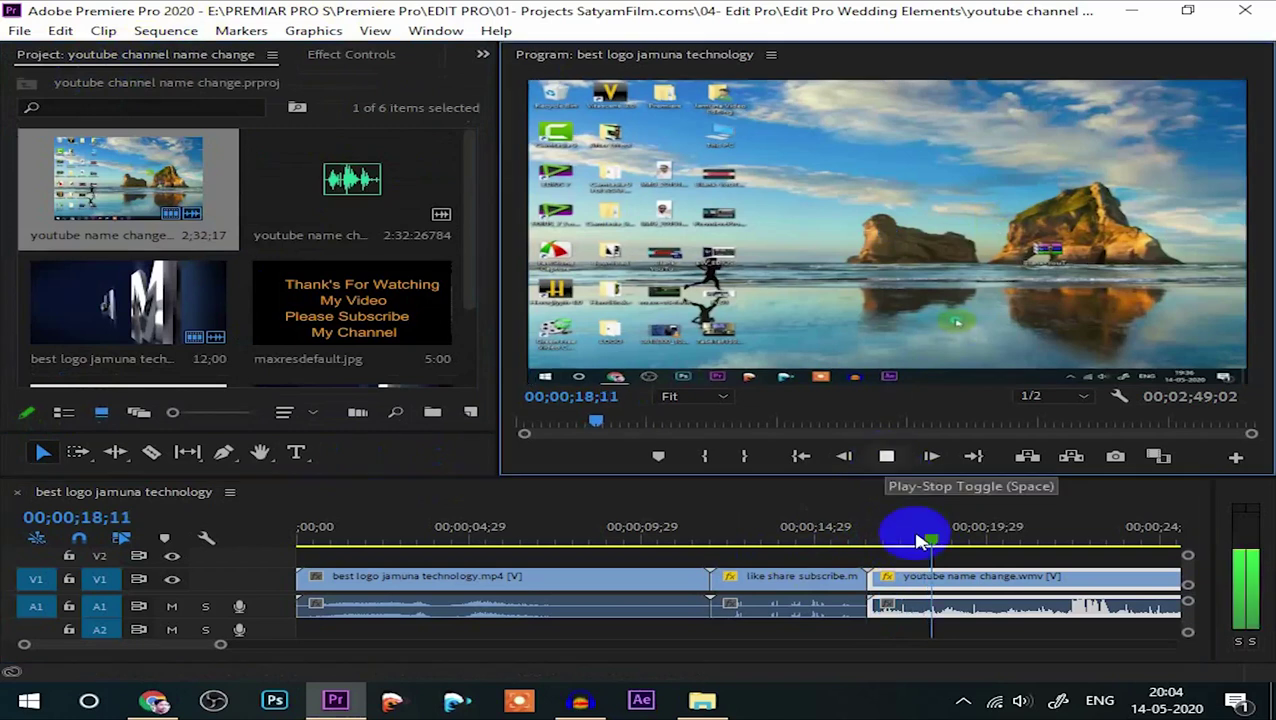
pyautogui.click(220, 646)
pyautogui.moveTo(220, 646); pyautogui.dragTo(378, 664)
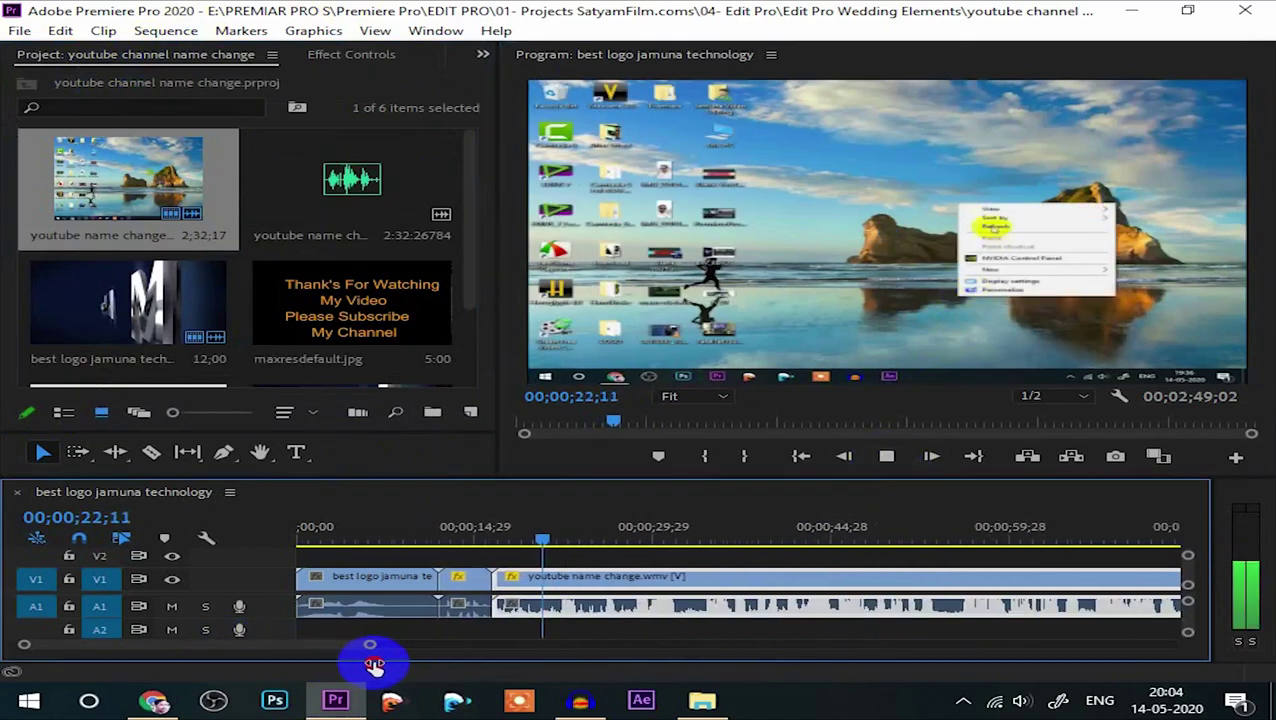
pyautogui.moveTo(378, 664); pyautogui.dragTo(386, 668)
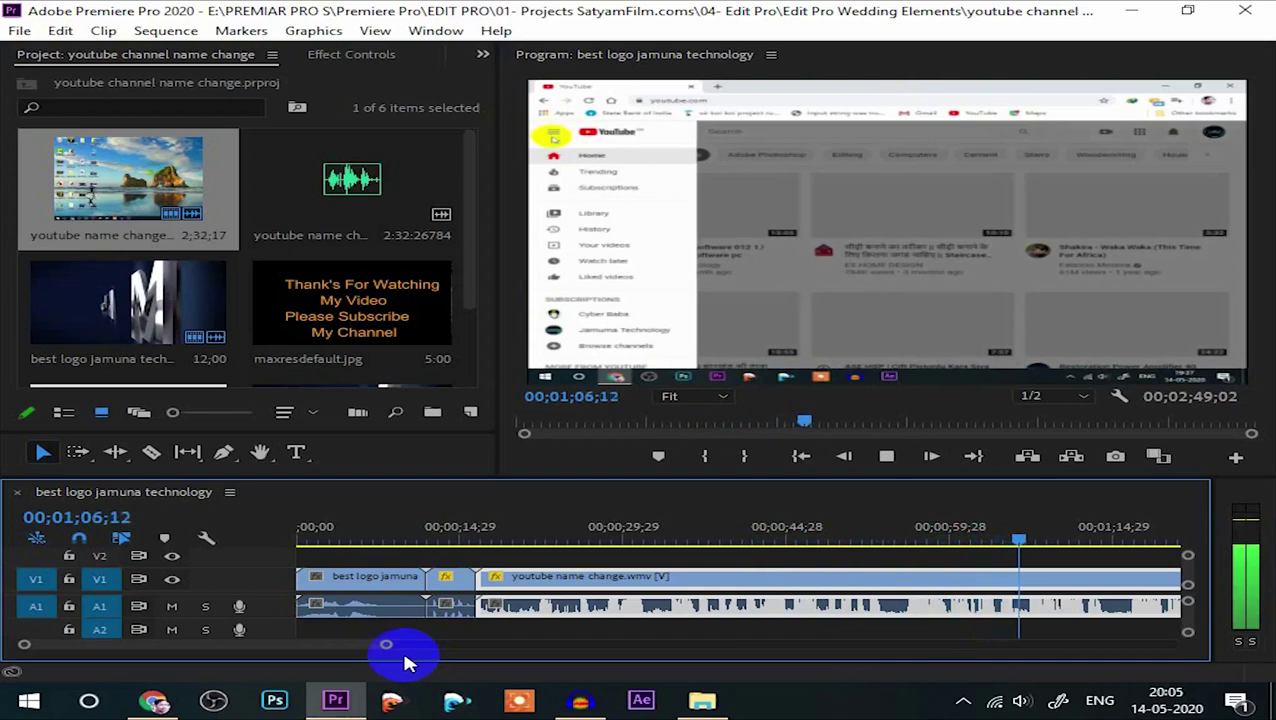
# Stop playback at 00;01;09;02 and select the recording's audio on the timeline.
pyautogui.click(887, 460)
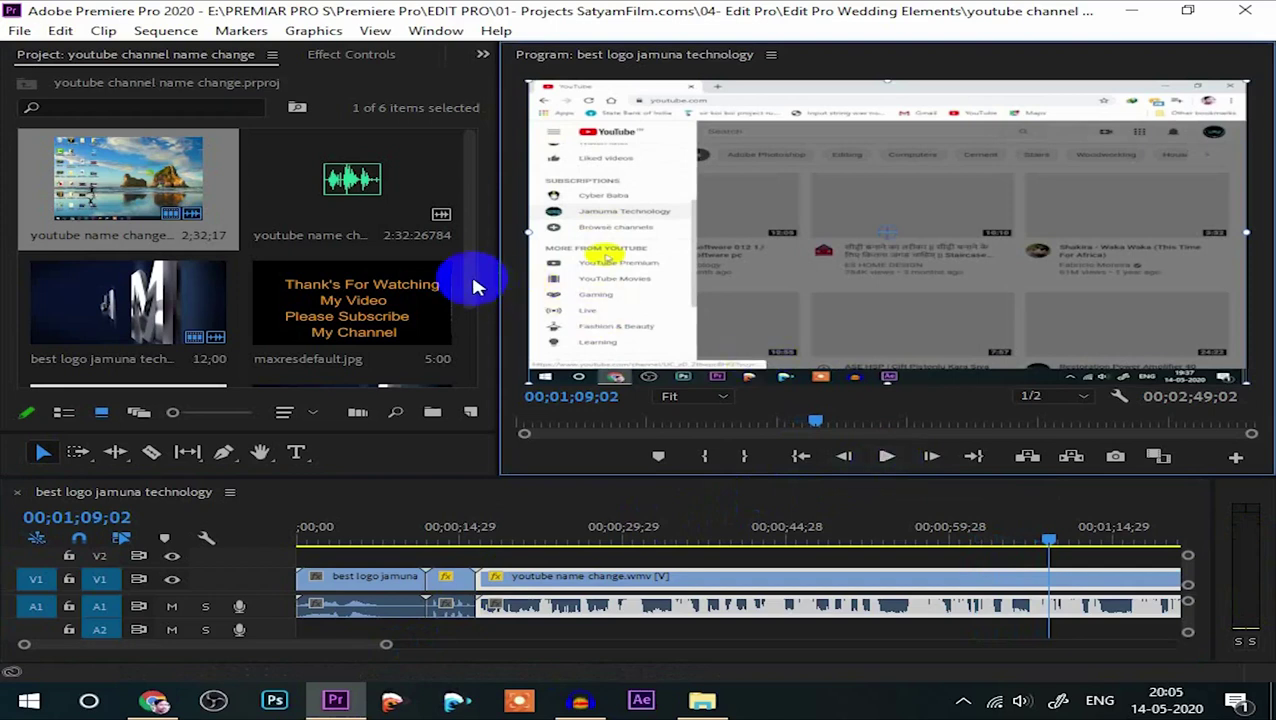
pyautogui.scroll(-1, 470, 318)
pyautogui.scroll(-3, 470, 335)
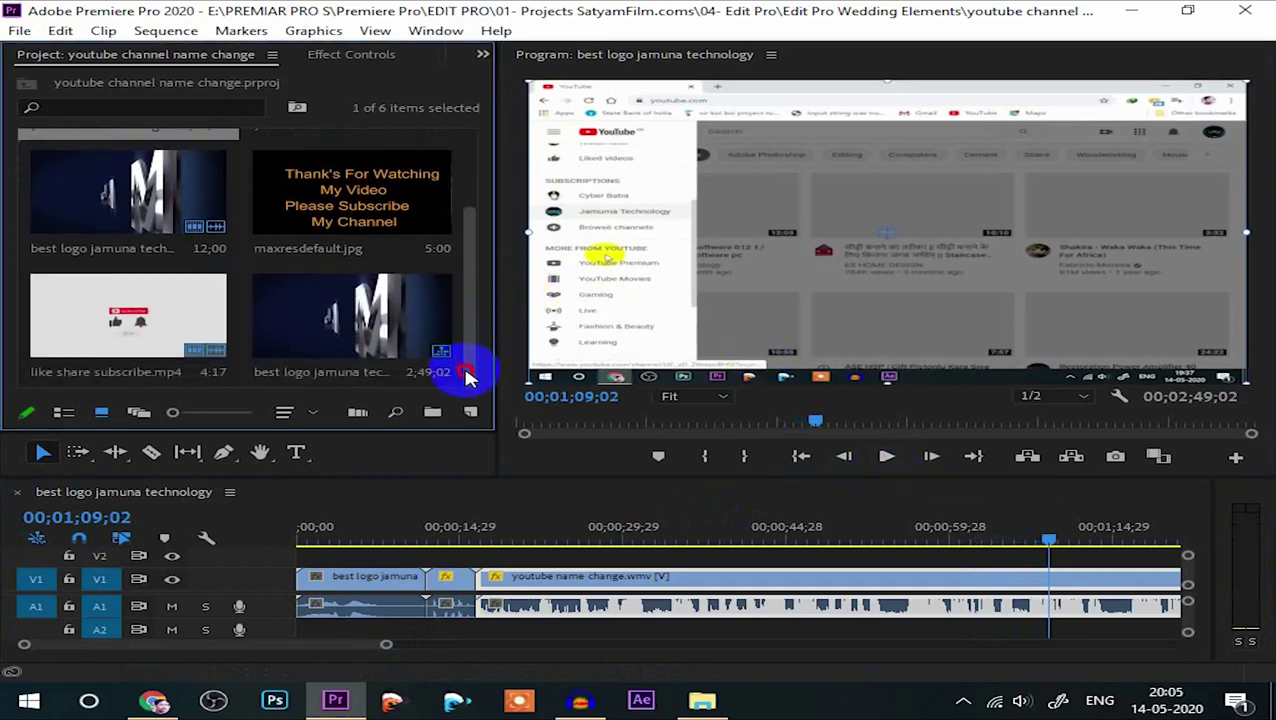
pyautogui.scroll(2, 474, 330)
pyautogui.scroll(2, 462, 260)
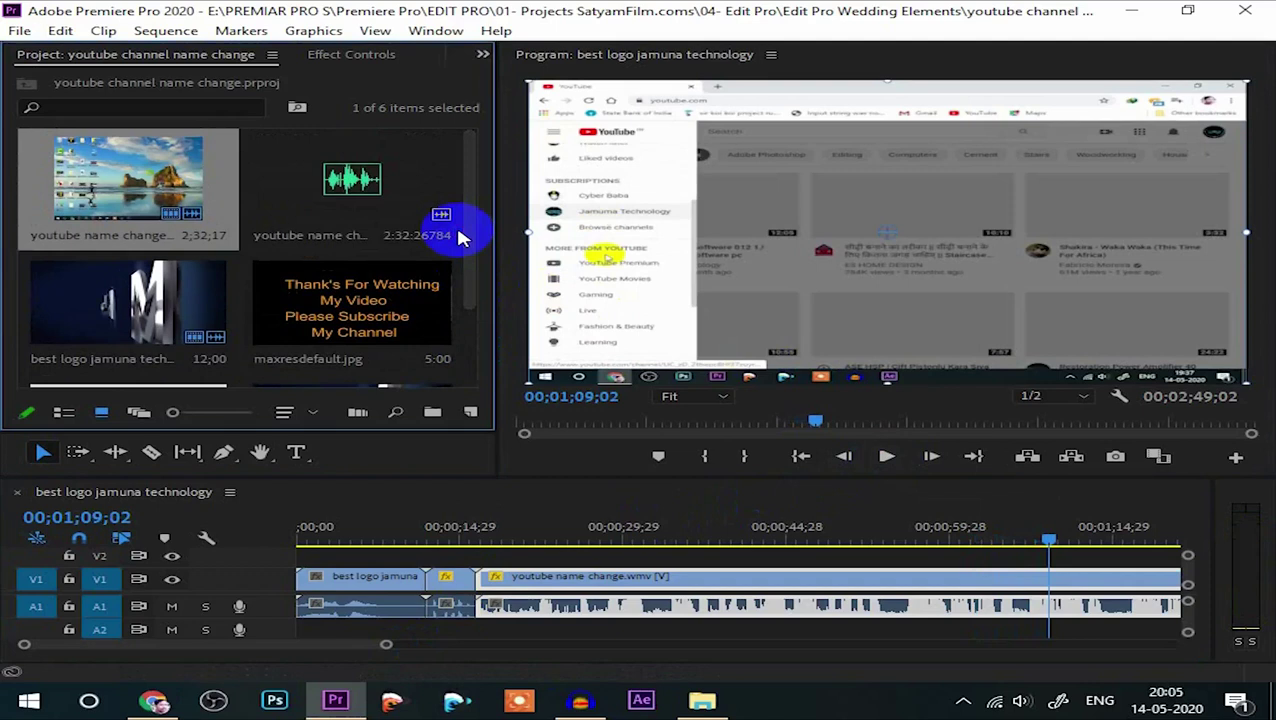
pyautogui.click(683, 612)
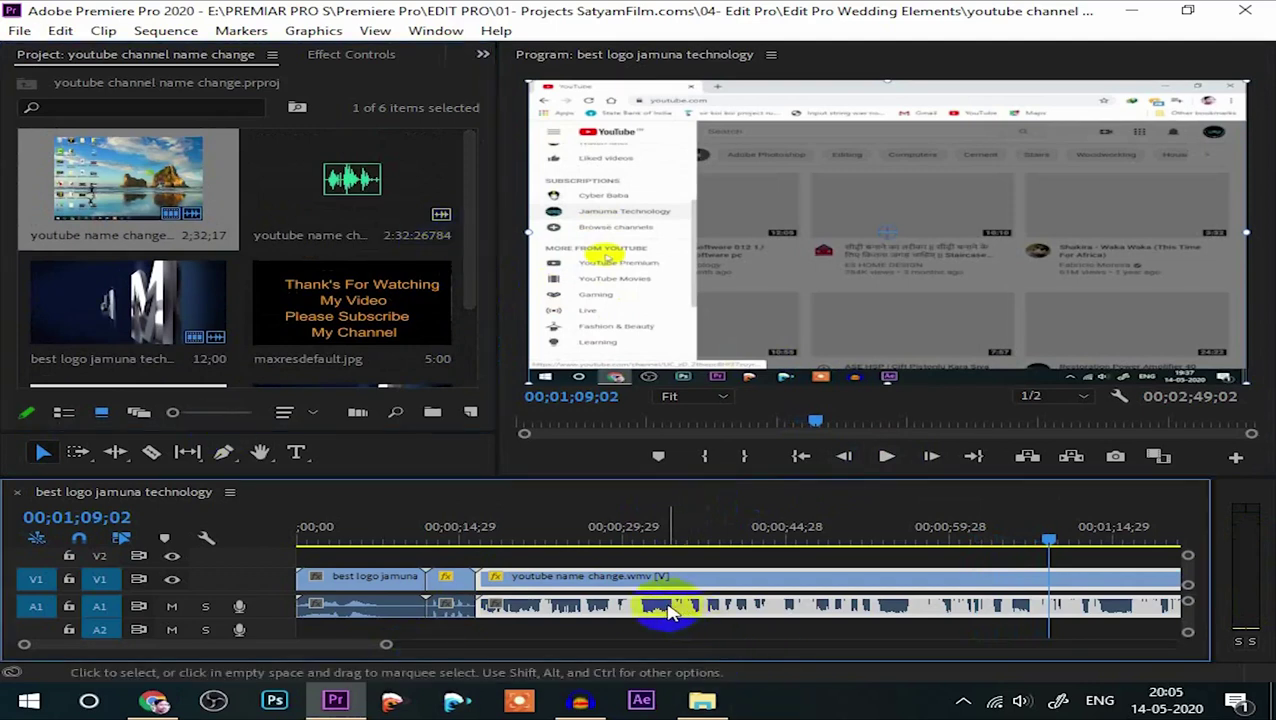
# Unlink the screen recording's video and audio, then delete its original audio from A1.
pyautogui.rightClick(702, 591)
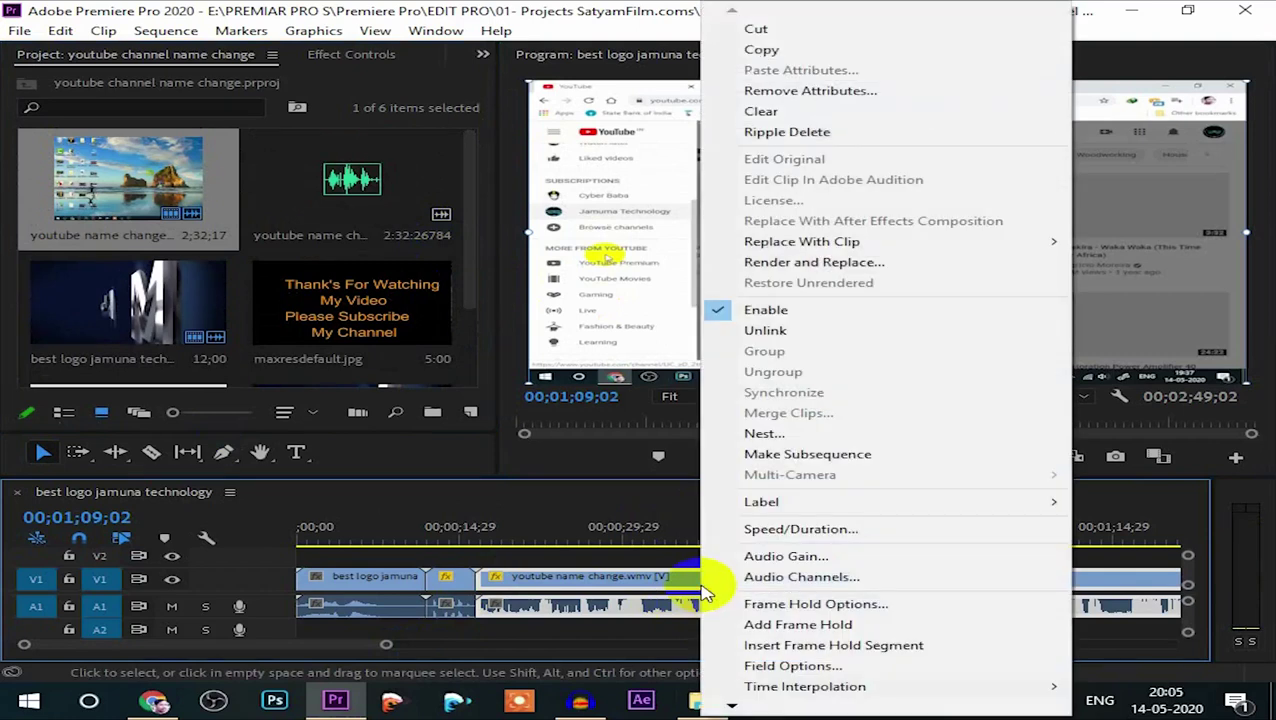
pyautogui.click(775, 330)
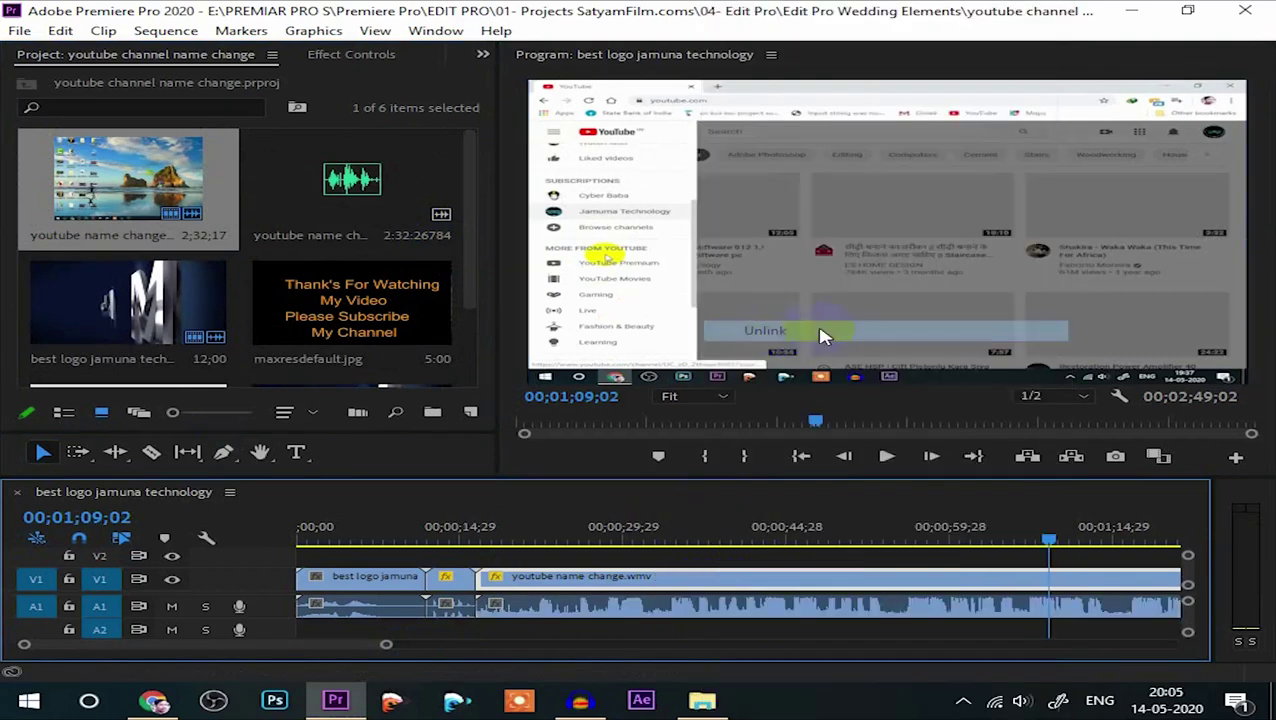
pyautogui.click(697, 607)
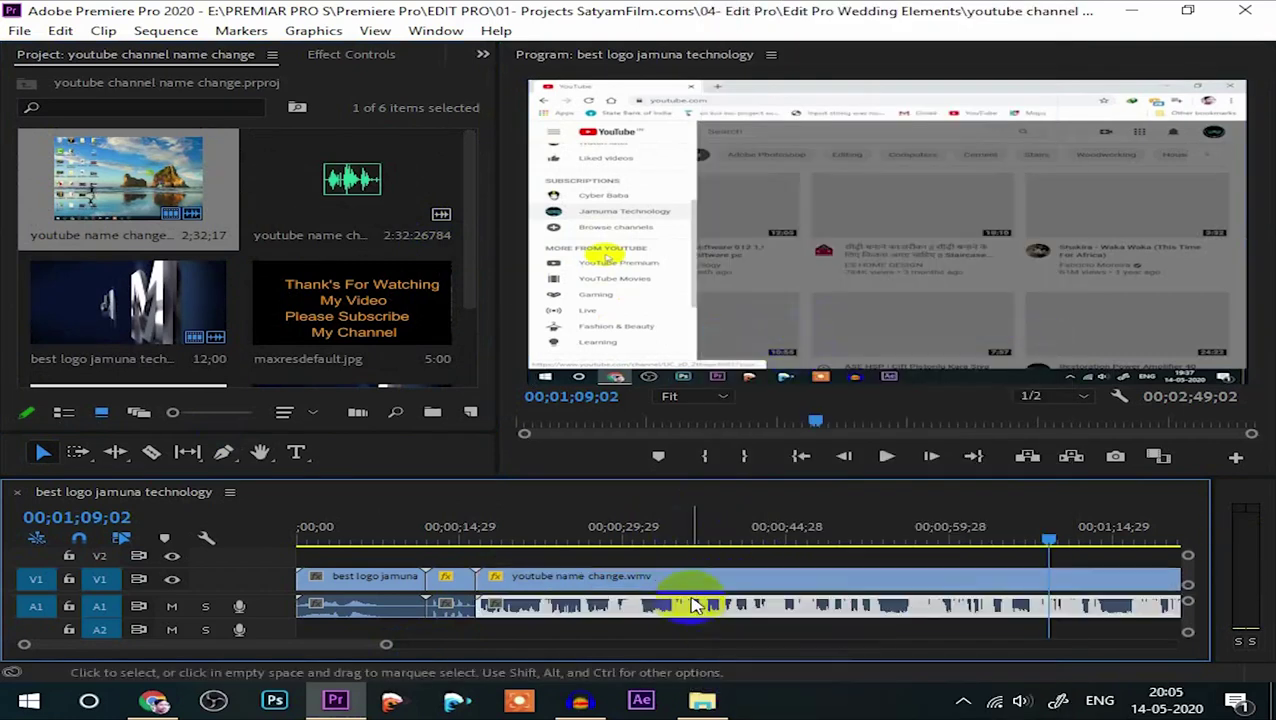
pyautogui.press('Delete')
# Place youtube name change101.wav on A1 under the recording and play it back to listen.
pyautogui.click(380, 232)
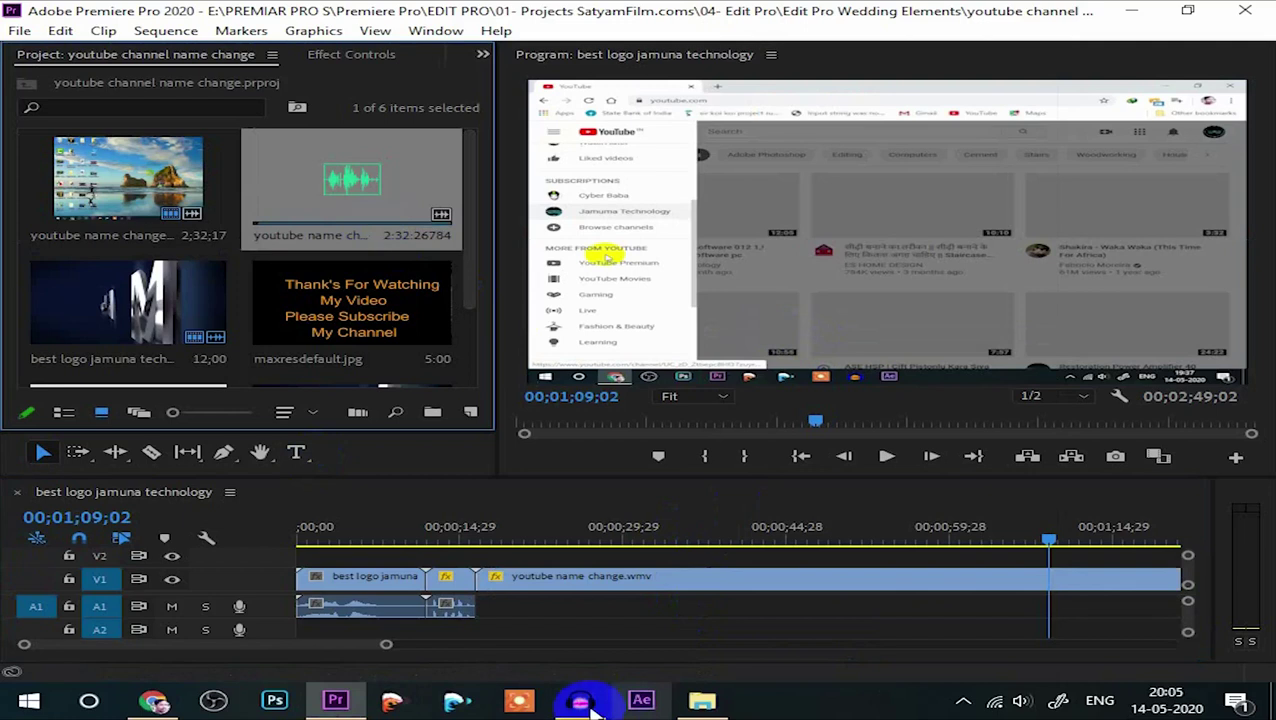
pyautogui.moveTo(584, 705)
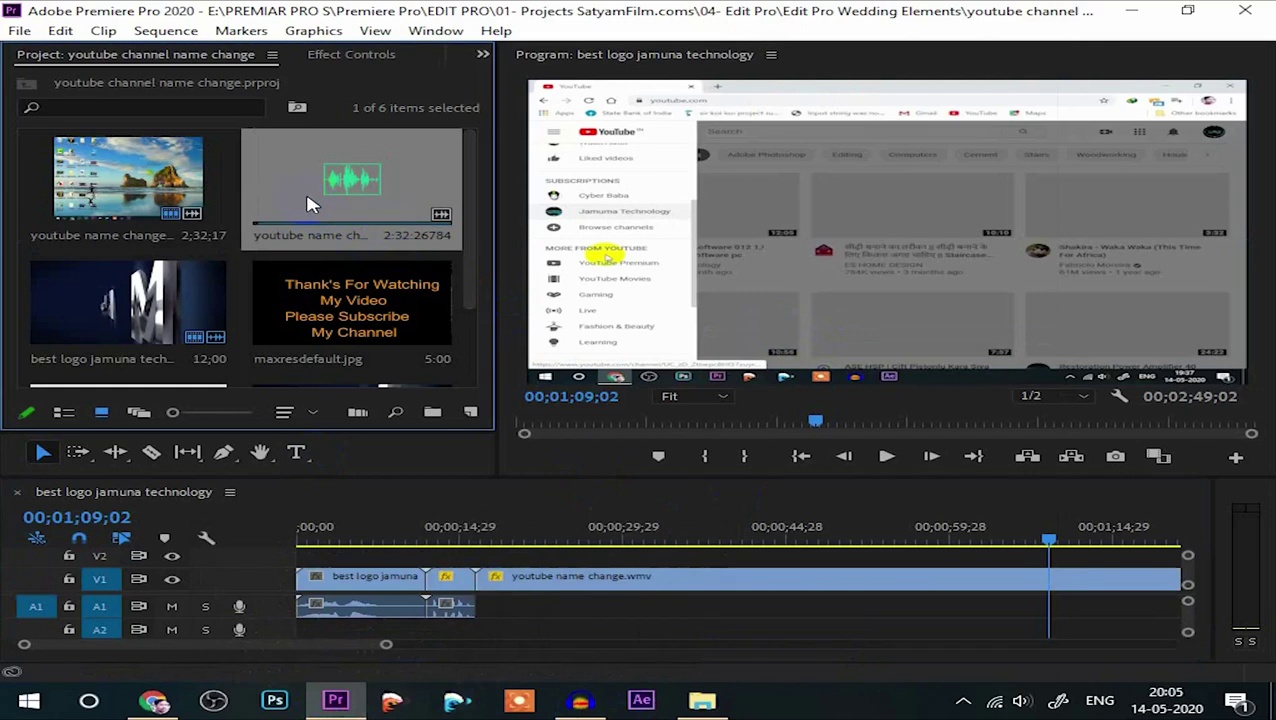
pyautogui.moveTo(308, 190); pyautogui.dragTo(515, 610)
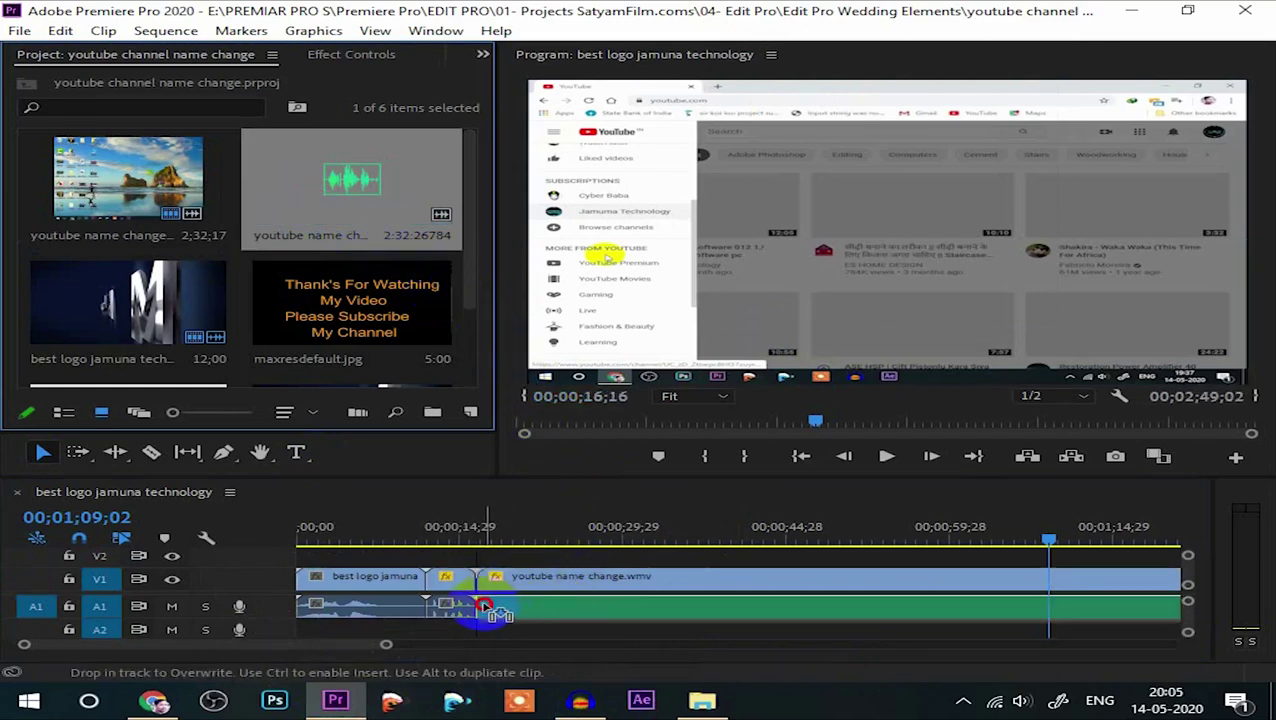
pyautogui.moveTo(515, 610); pyautogui.dragTo(484, 600)
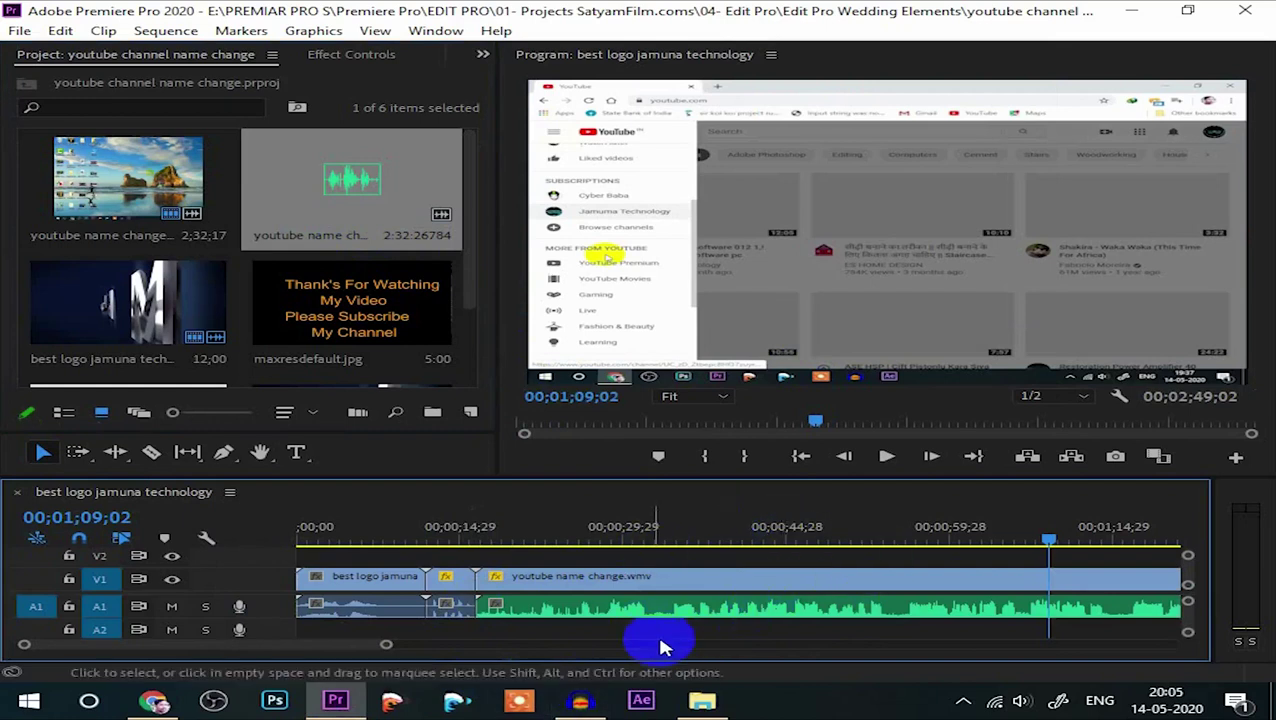
pyautogui.press('space')
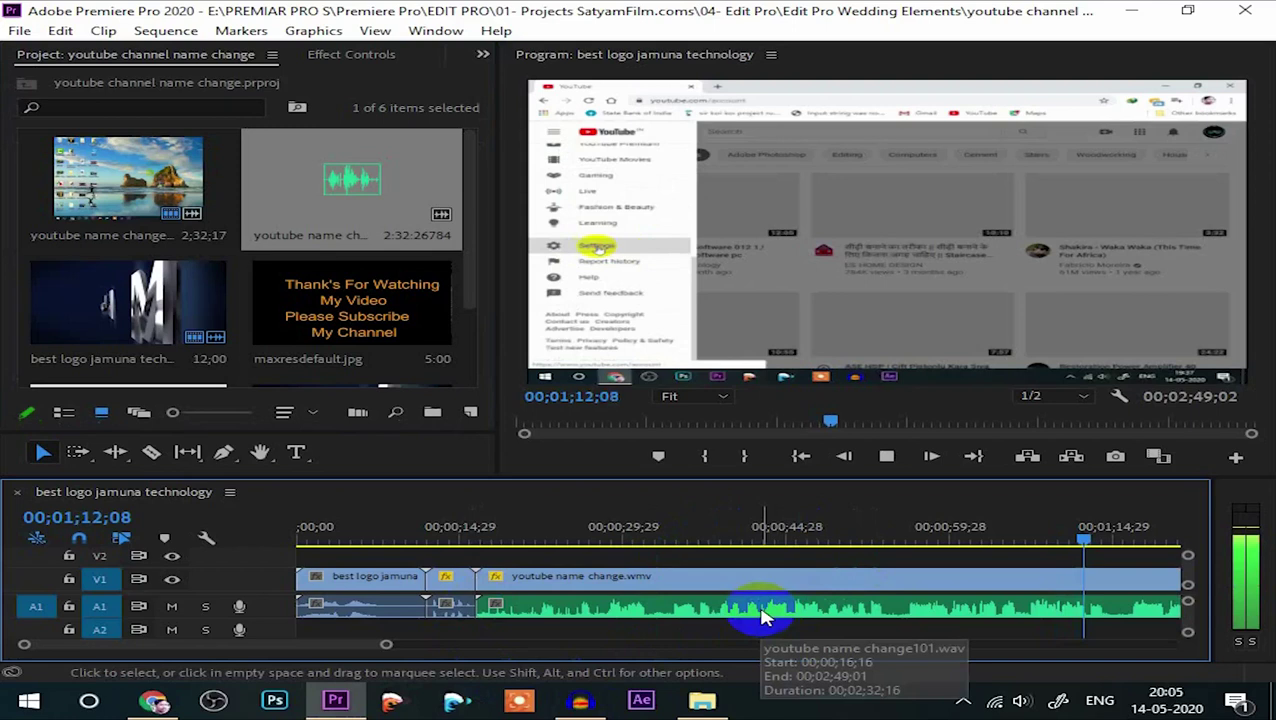
pyautogui.press('space')
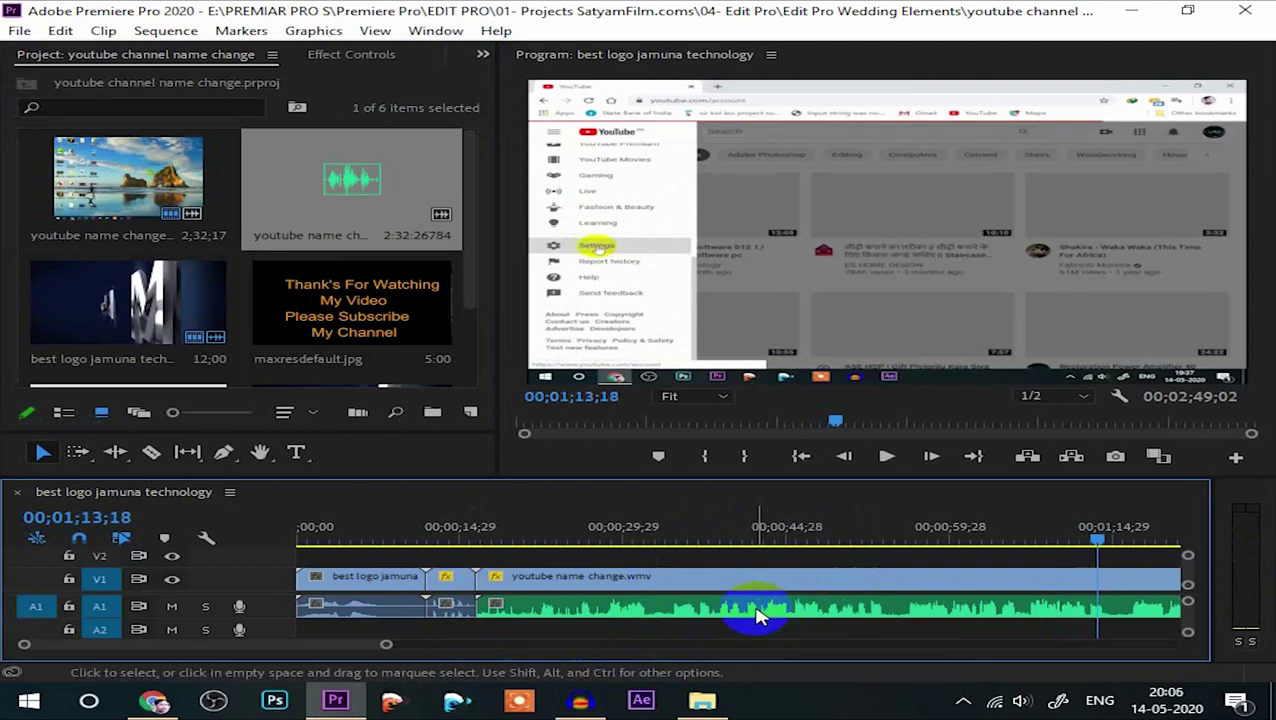
# Link the new audio clip with the recording's video.
pyautogui.moveTo(757, 610); pyautogui.dragTo(758, 610)
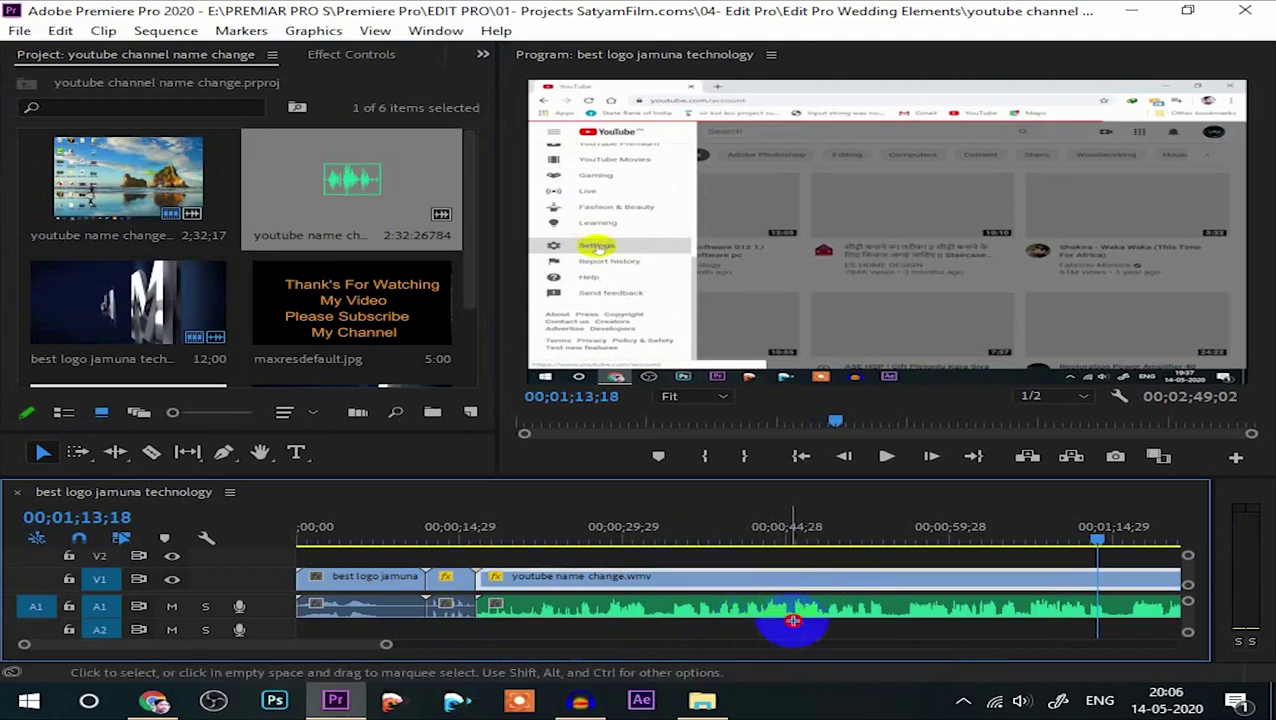
pyautogui.click(800, 578)
pyautogui.rightClick(805, 585)
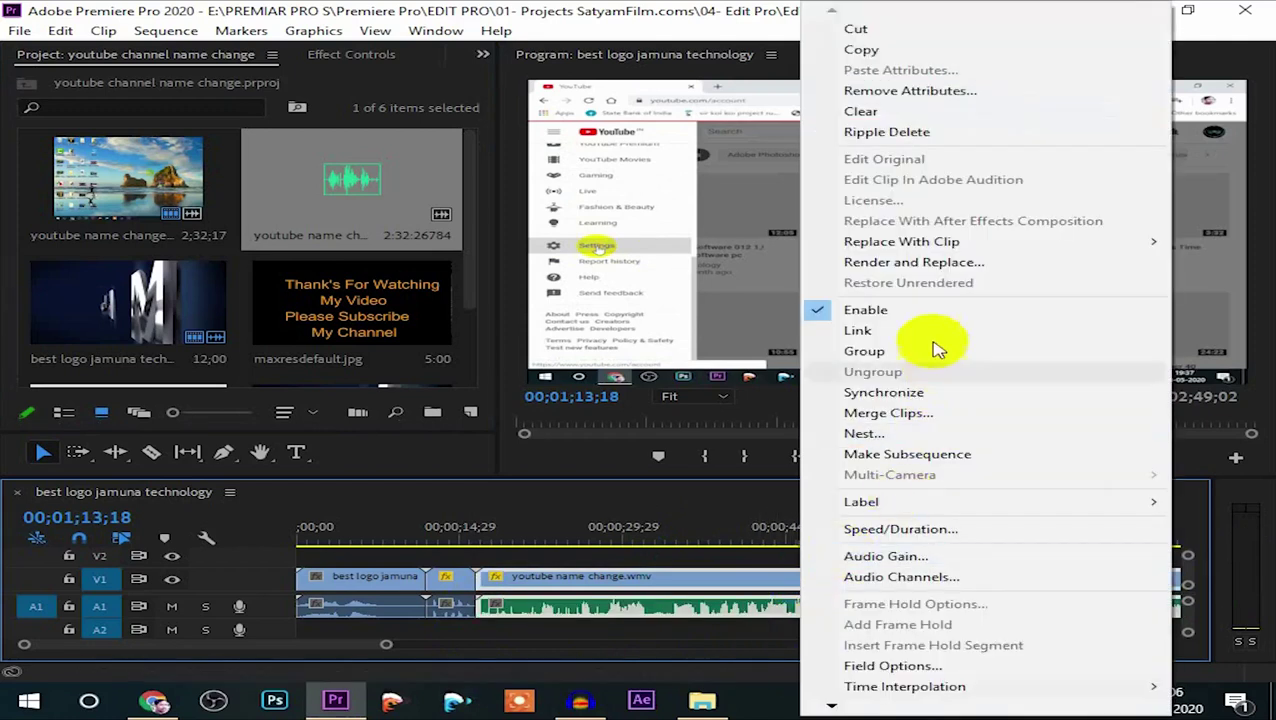
pyautogui.click(863, 333)
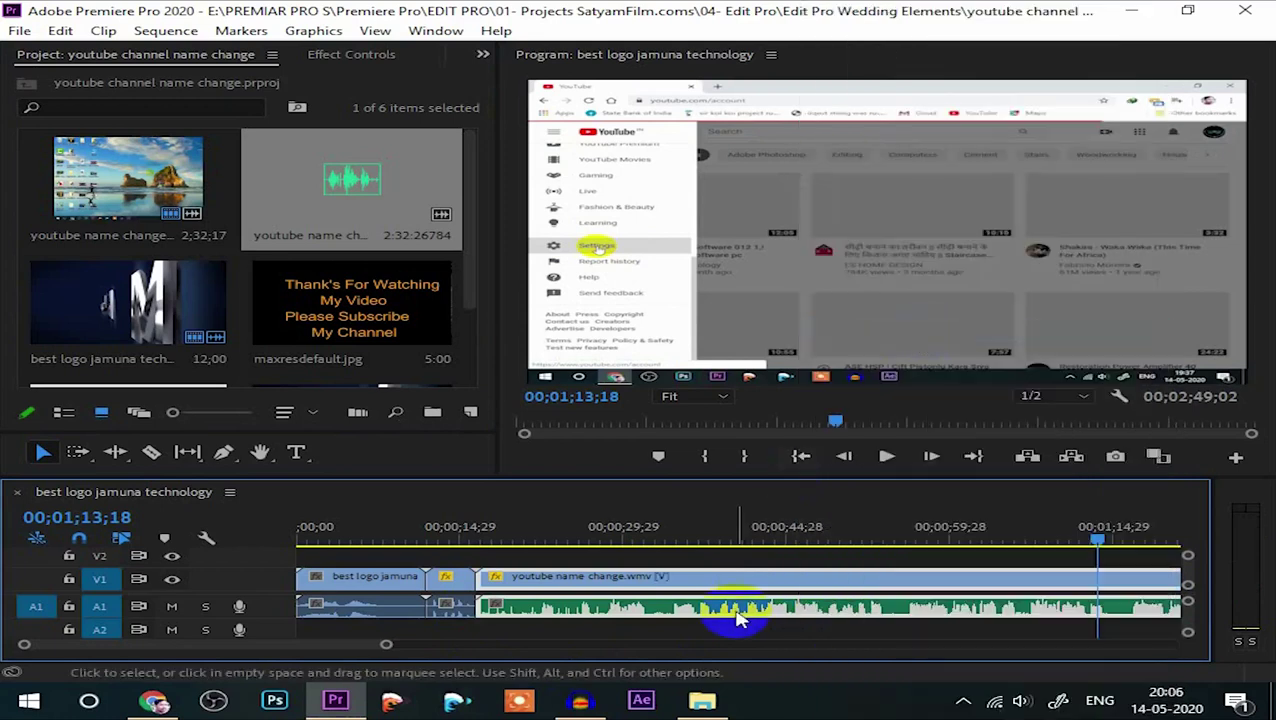
pyautogui.press('g')
pyautogui.click(663, 329)
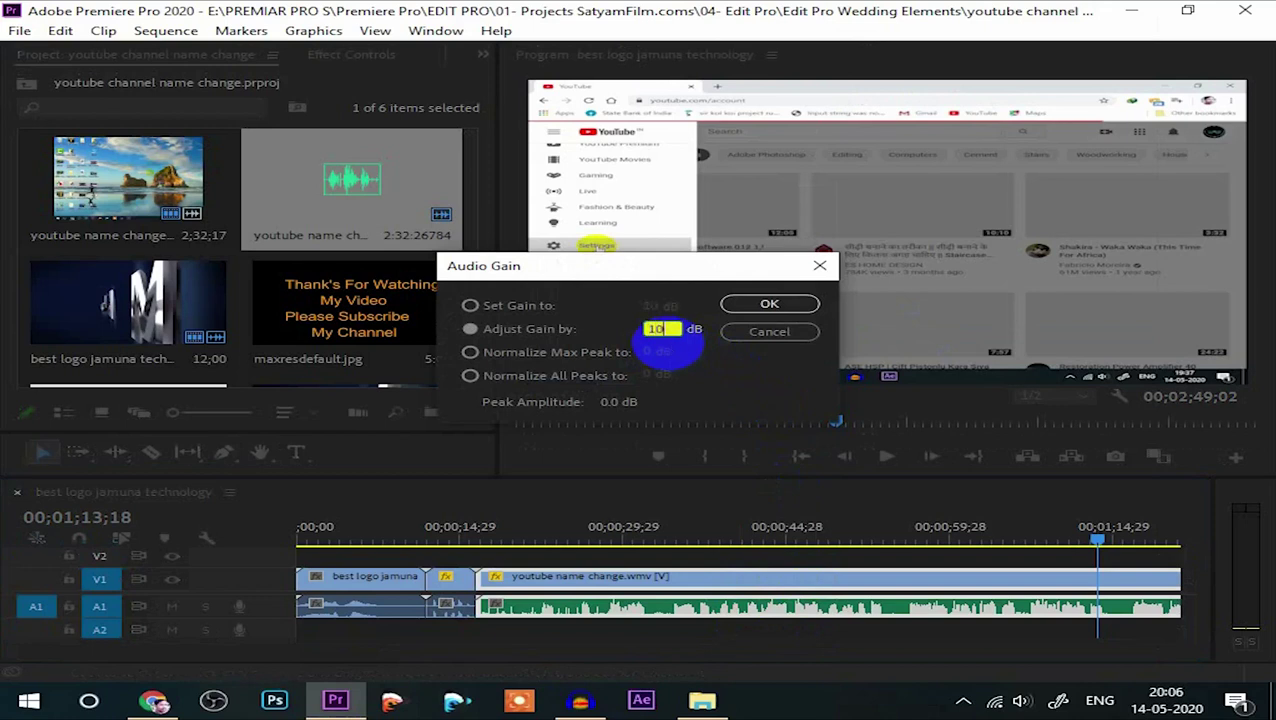
pyautogui.click(766, 304)
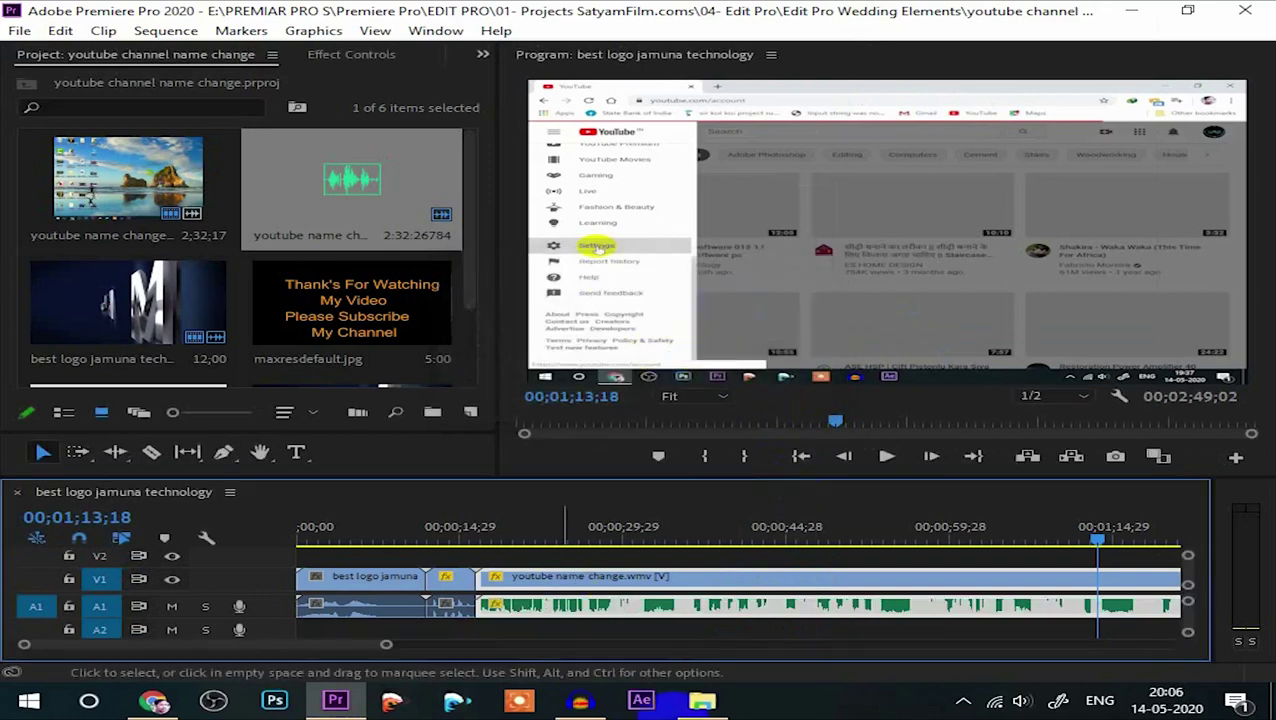
pyautogui.press('space')
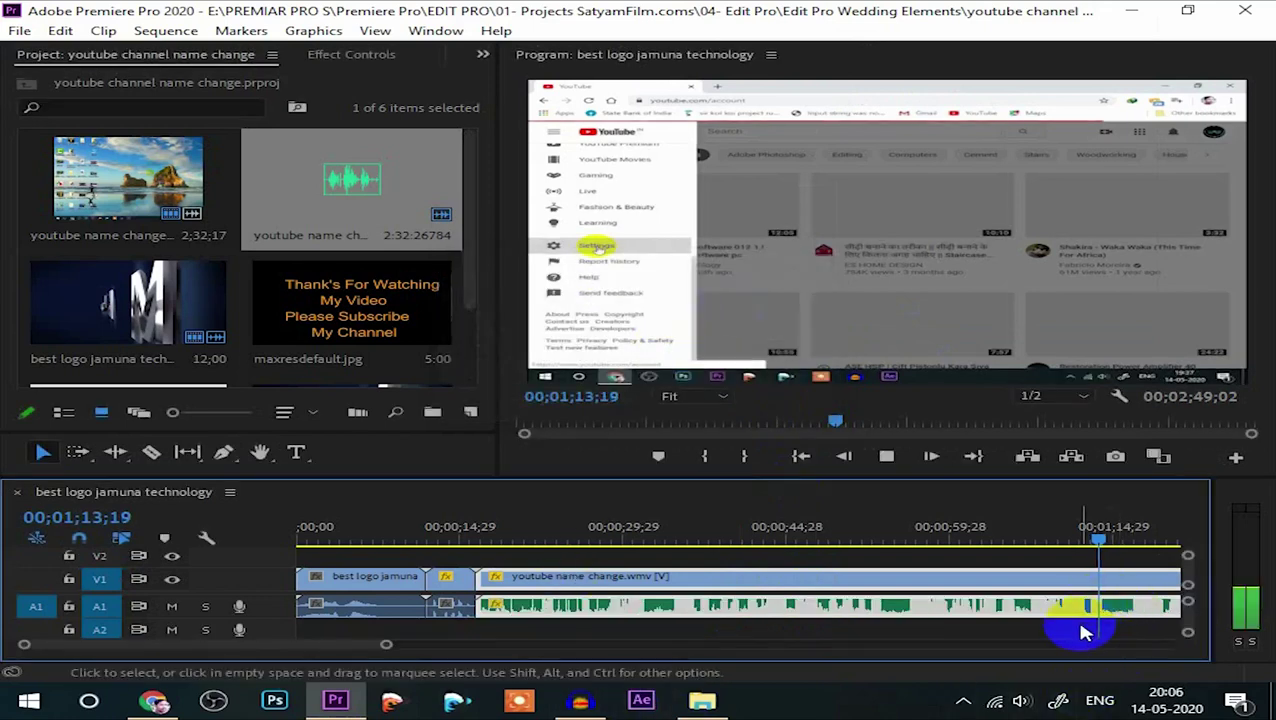
pyautogui.press('space')
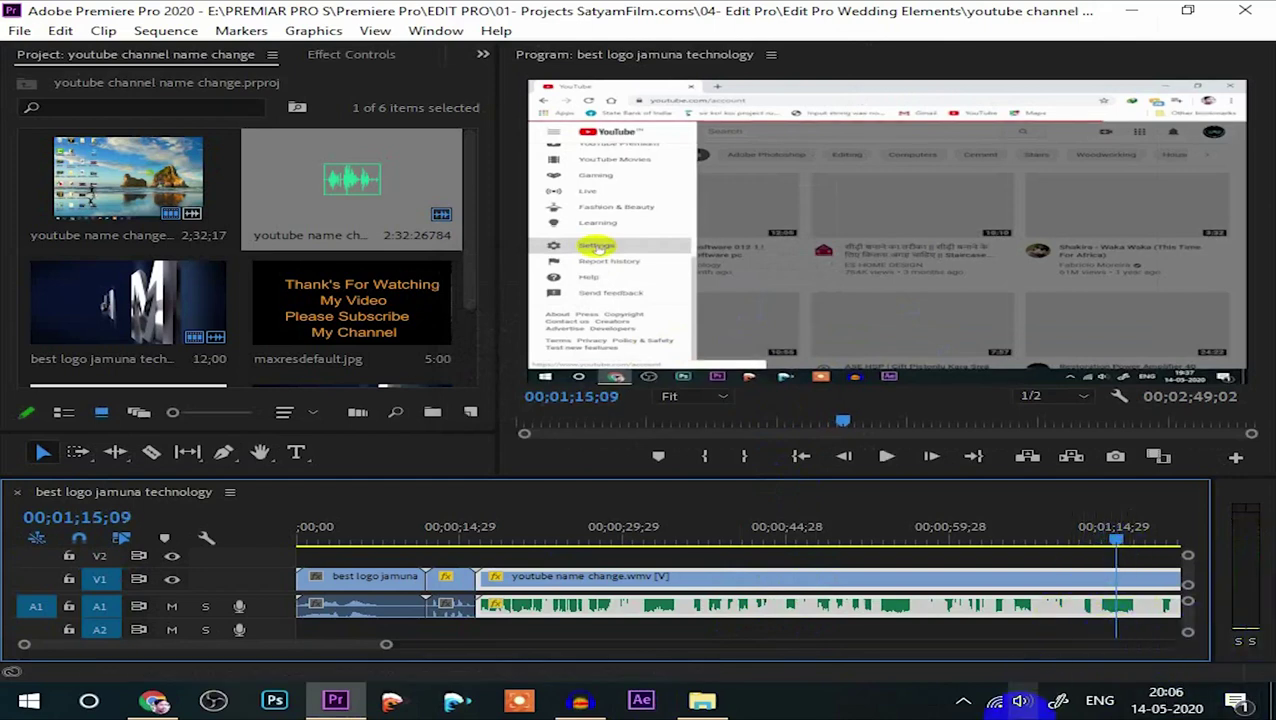
pyautogui.click(1020, 703)
pyautogui.moveTo(960, 657); pyautogui.dragTo(944, 657)
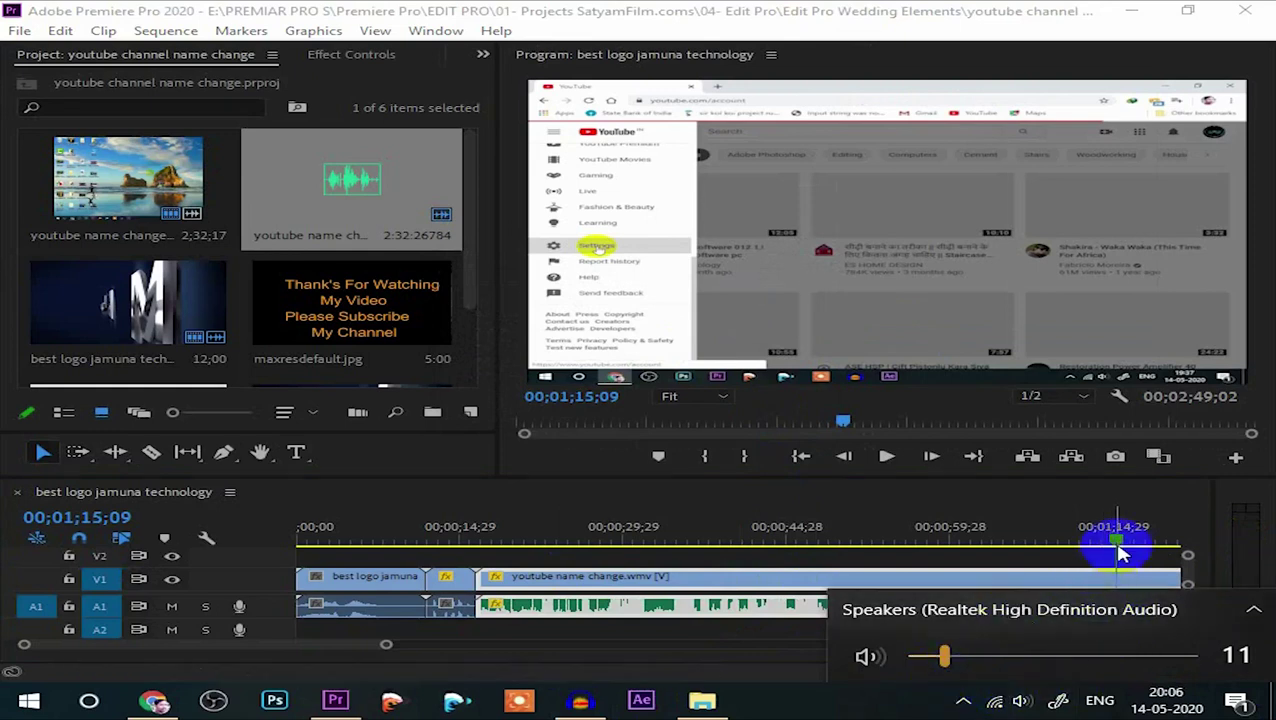
pyautogui.click(1050, 510)
pyautogui.click(887, 462)
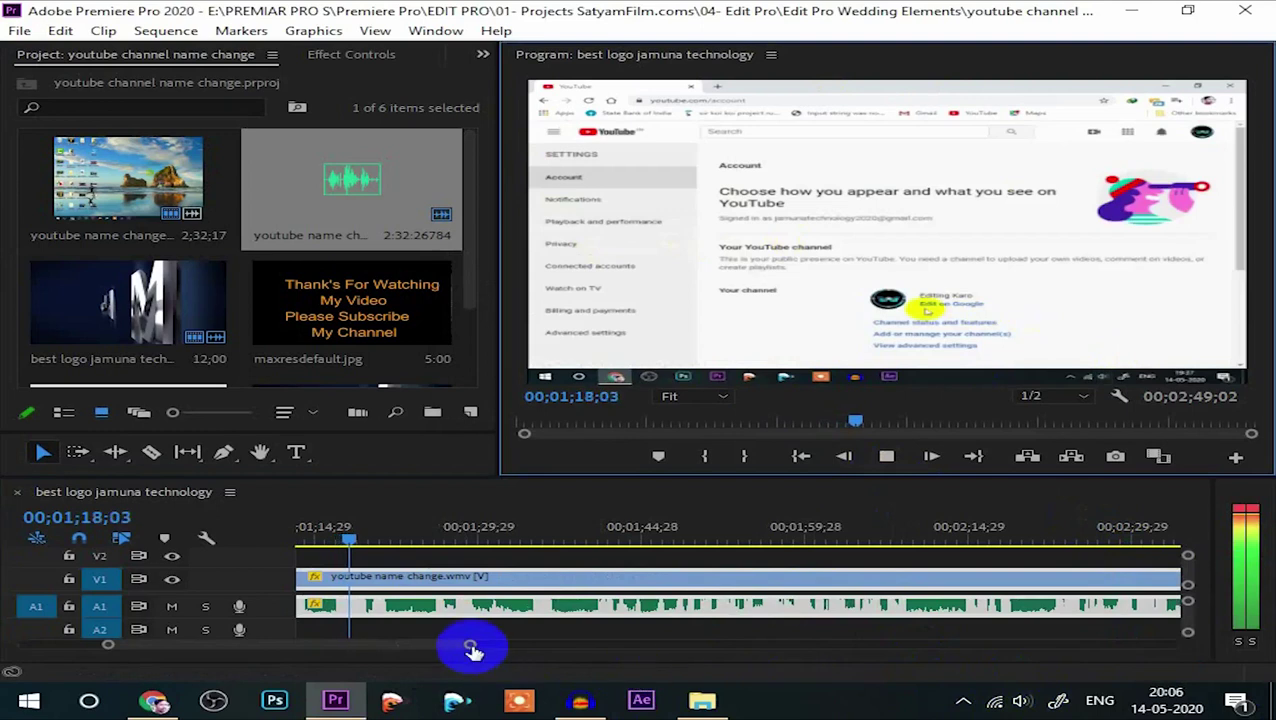
pyautogui.moveTo(470, 645)
pyautogui.mouseDown()
pyautogui.moveTo(441, 647)
pyautogui.moveTo(676, 651)
pyautogui.mouseUp()
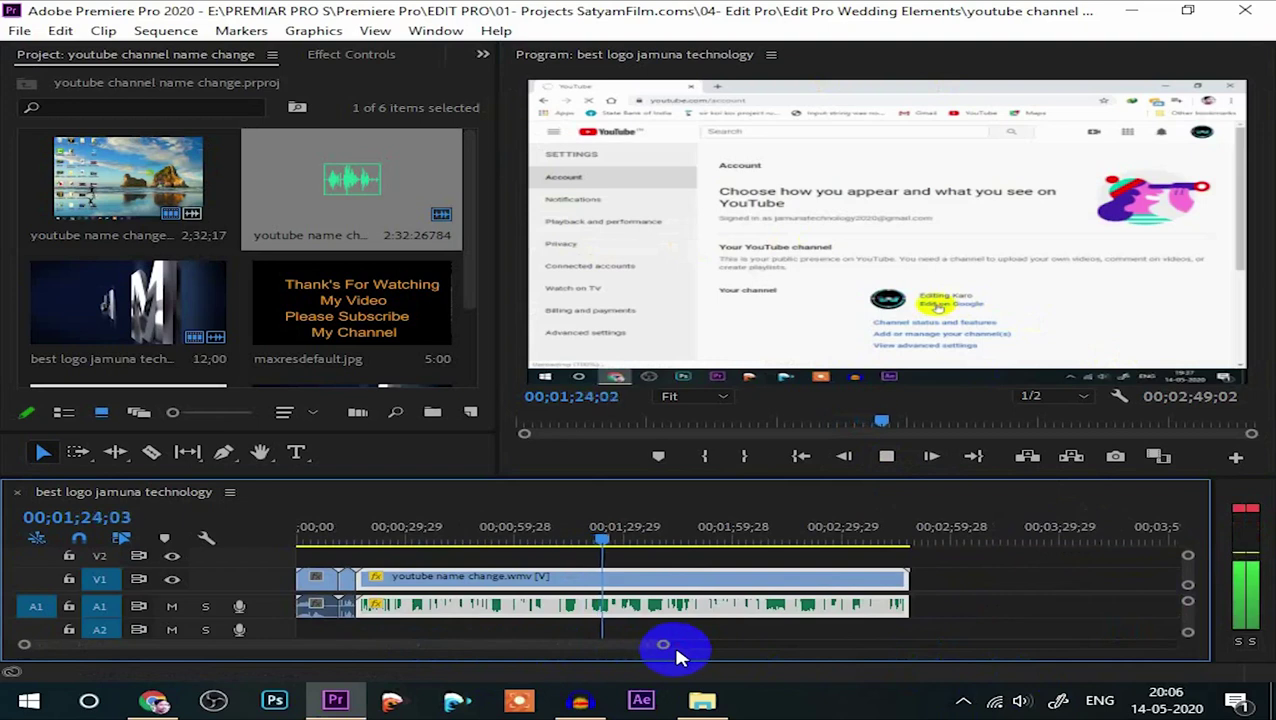
pyautogui.moveTo(604, 541); pyautogui.dragTo(843, 558)
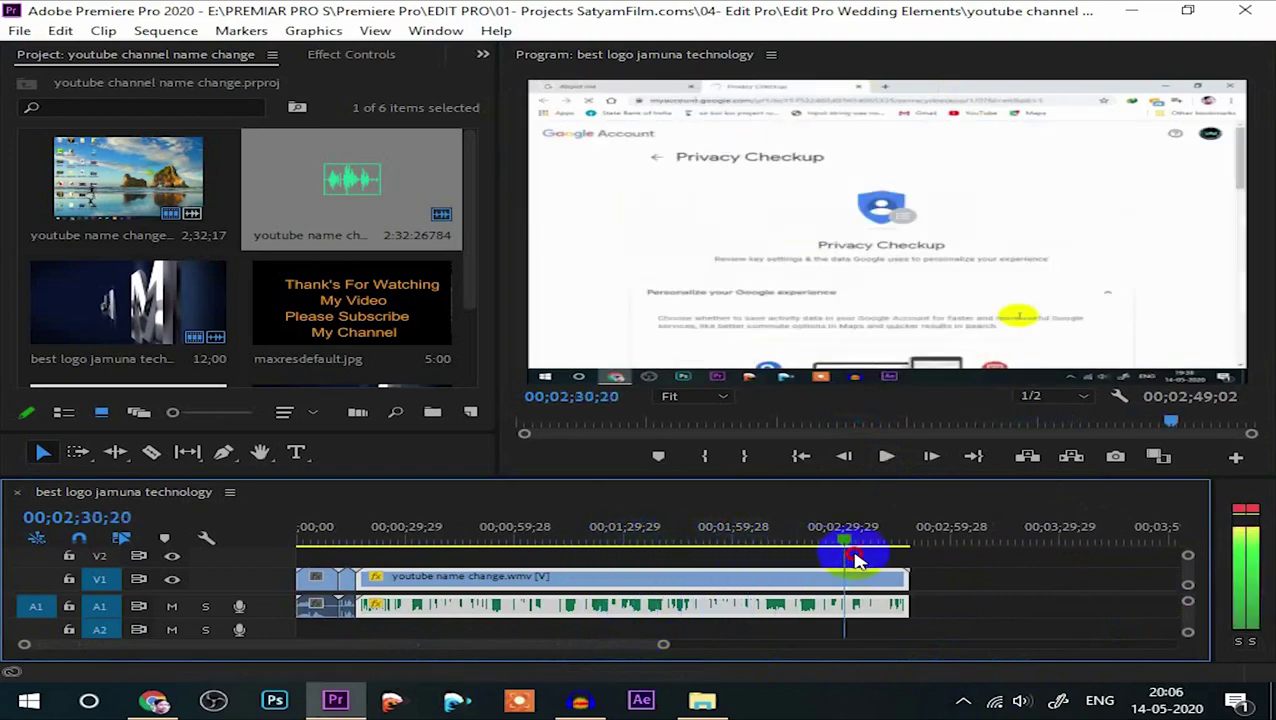
pyautogui.moveTo(843, 558); pyautogui.dragTo(886, 548)
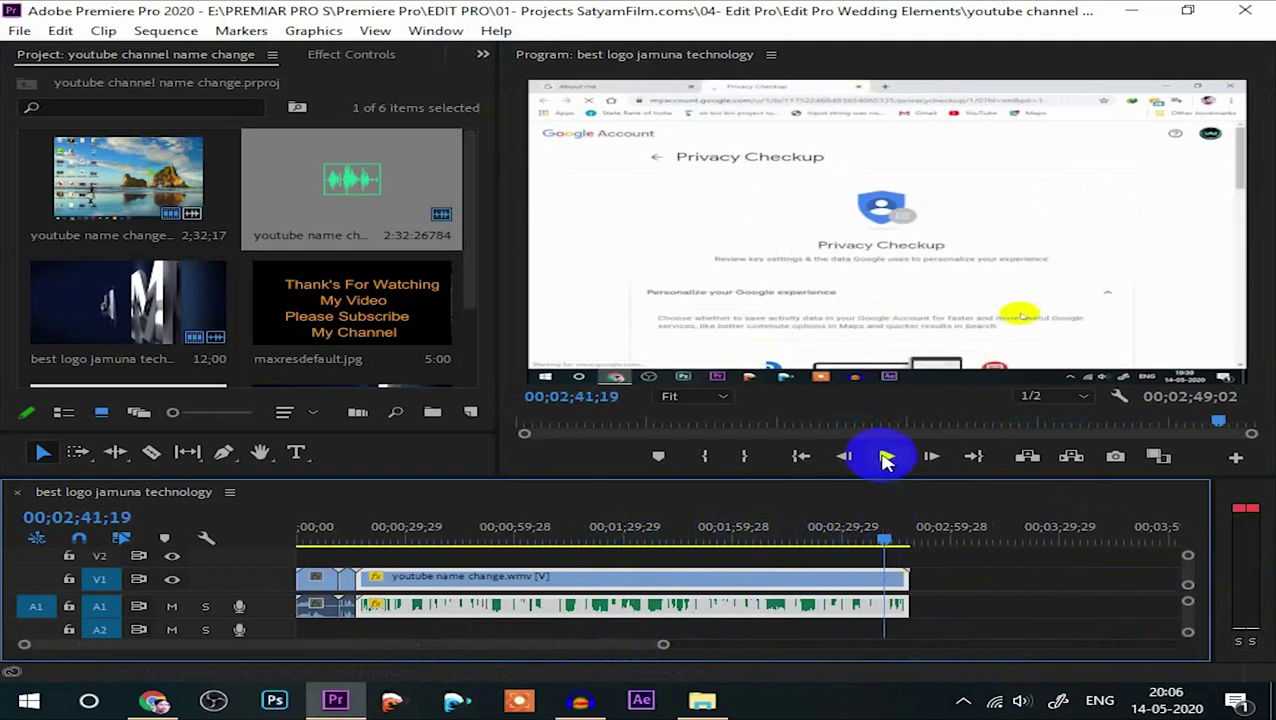
# Place the maxresdefault.jpg end card on V1 right after the screen recording.
pyautogui.click(357, 334)
pyautogui.moveTo(340, 314); pyautogui.dragTo(944, 566)
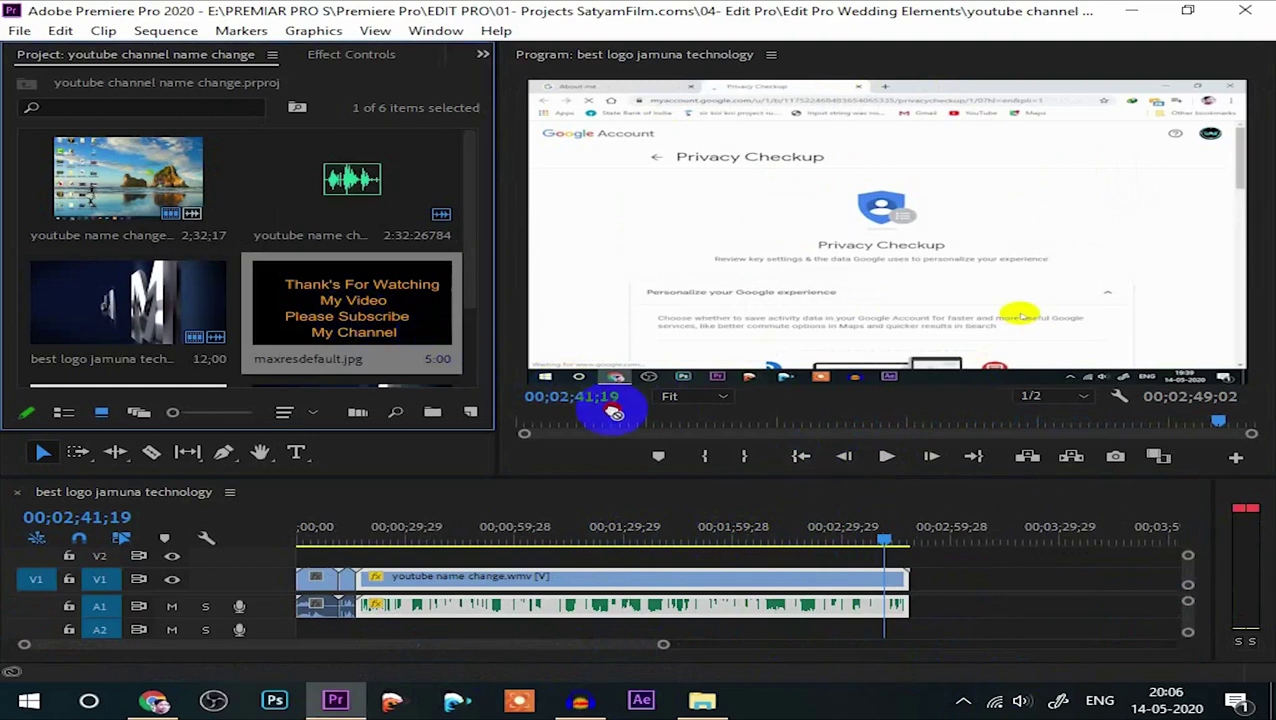
pyautogui.moveTo(944, 566)
pyautogui.mouseDown()
pyautogui.moveTo(920, 578)
pyautogui.moveTo(916, 547)
pyautogui.mouseUp()
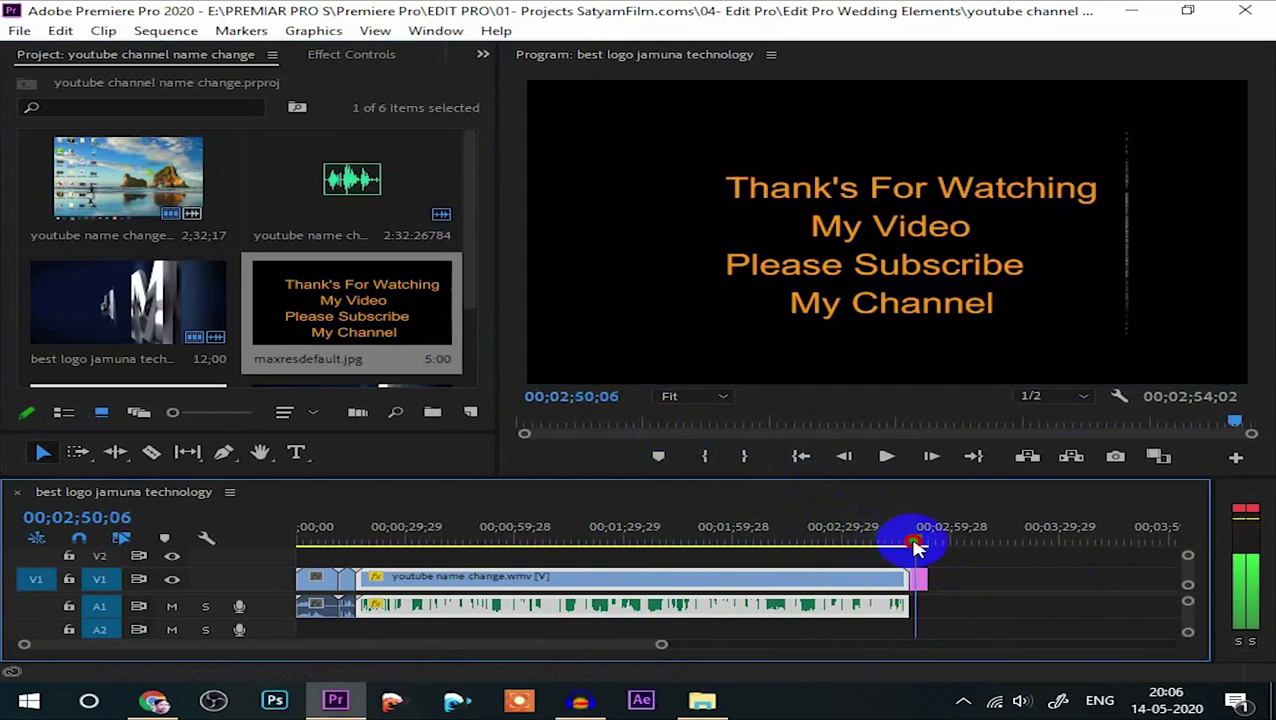
# Scale and stretch the end card to fill the frame, then replay from an earlier point.
pyautogui.click(828, 290)
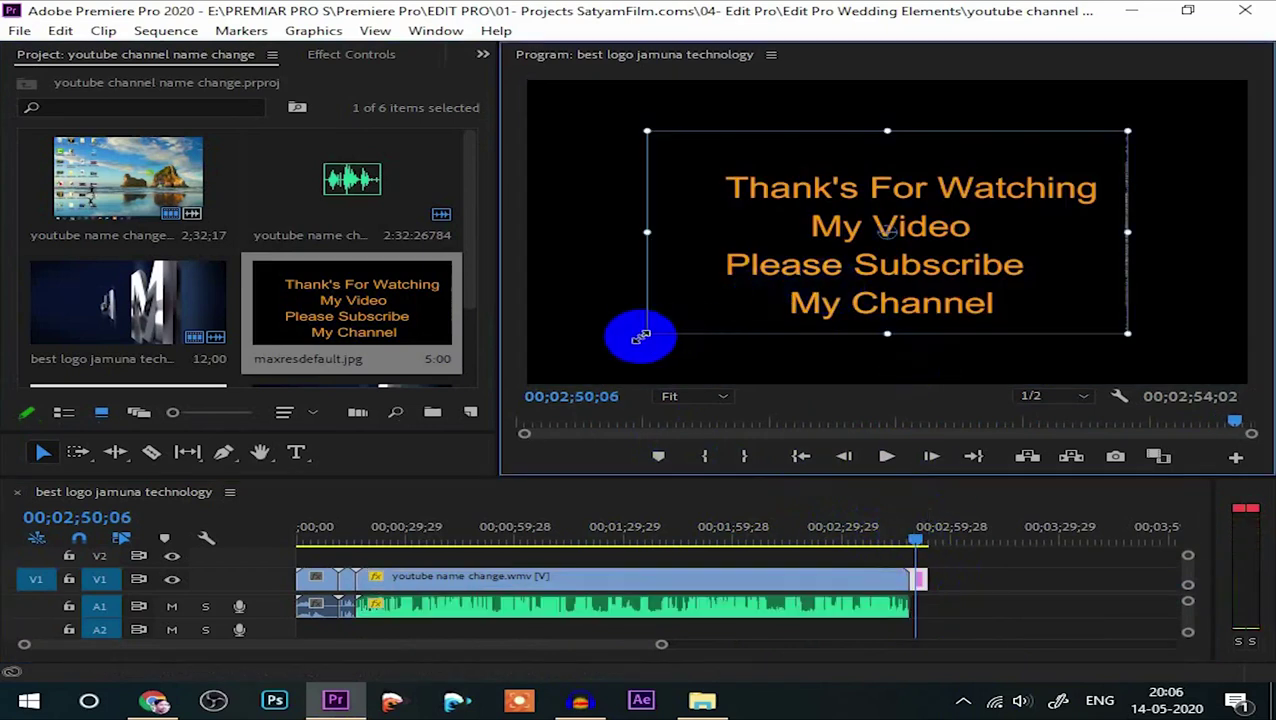
pyautogui.moveTo(647, 333); pyautogui.dragTo(504, 380)
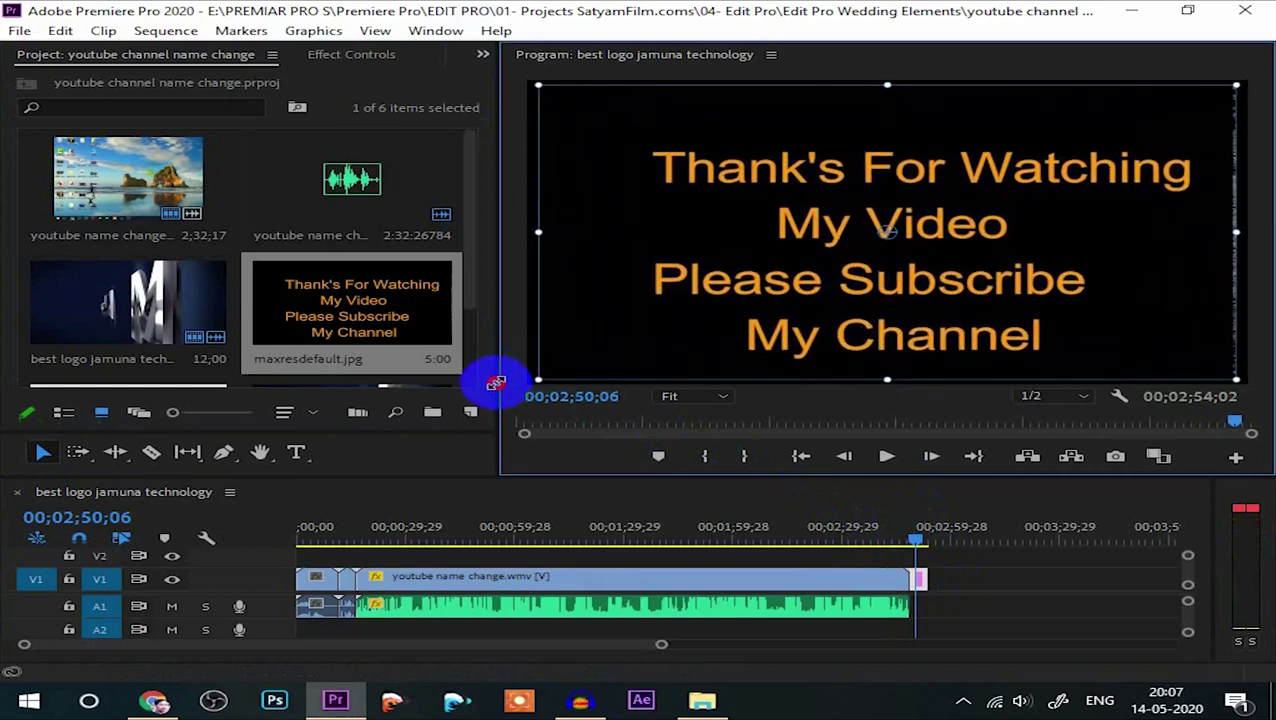
pyautogui.moveTo(535, 88); pyautogui.dragTo(498, 85)
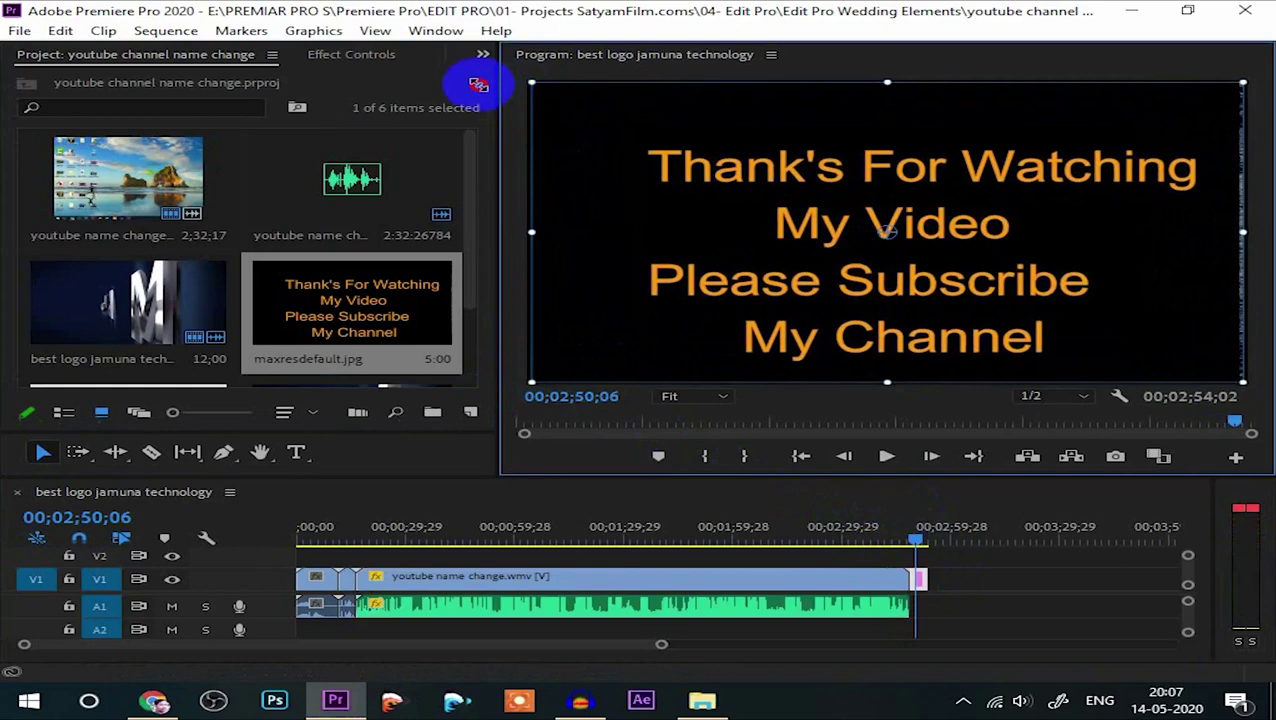
pyautogui.moveTo(708, 176); pyautogui.dragTo(706, 168)
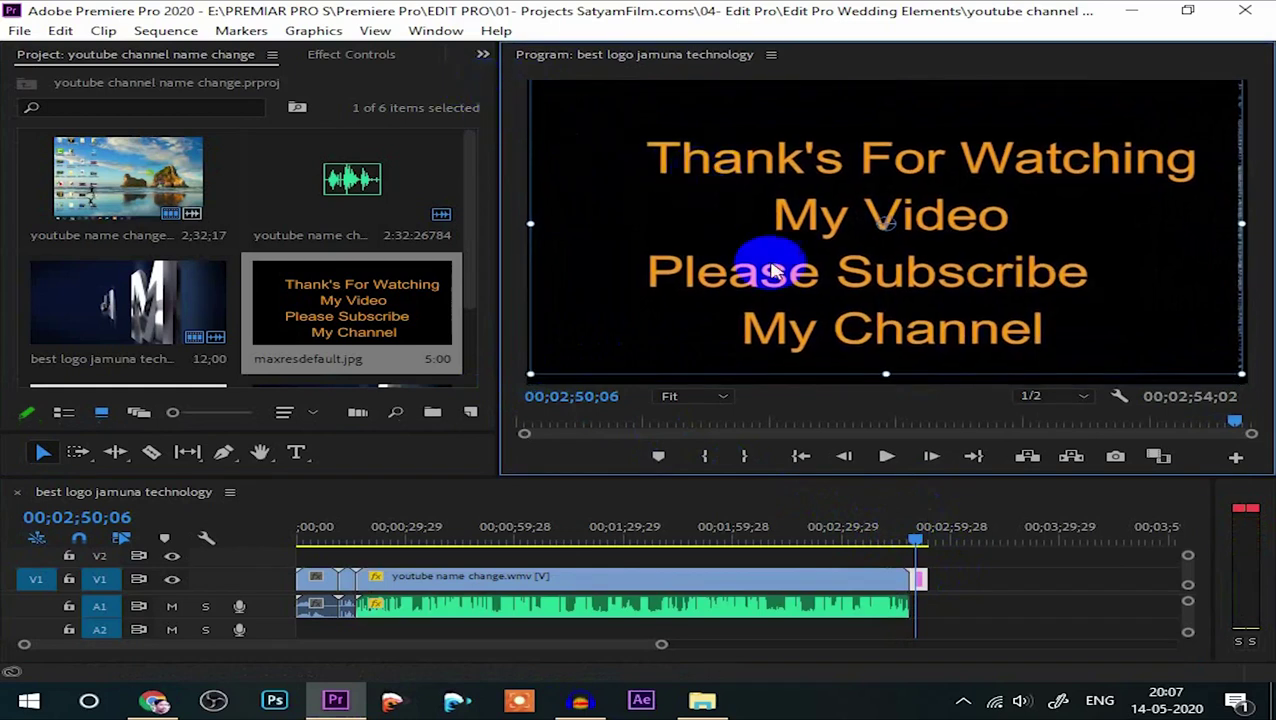
pyautogui.moveTo(883, 377); pyautogui.dragTo(883, 383)
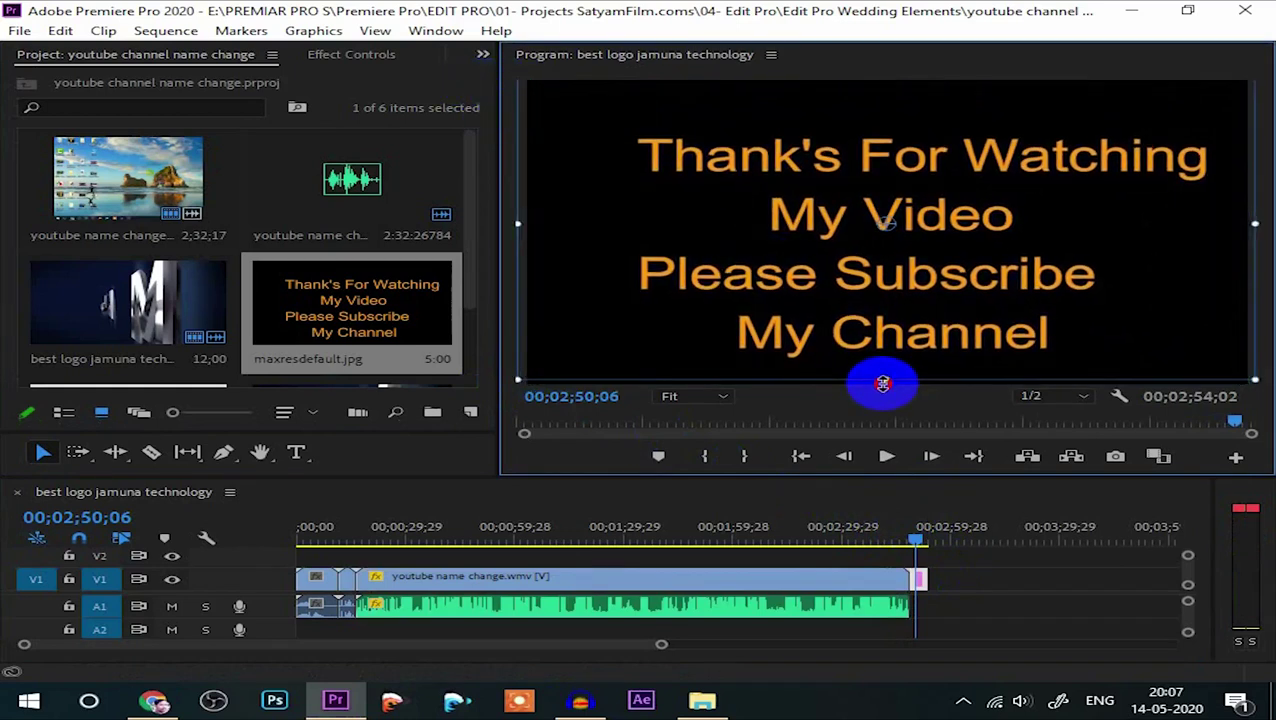
pyautogui.moveTo(883, 383); pyautogui.dragTo(883, 390)
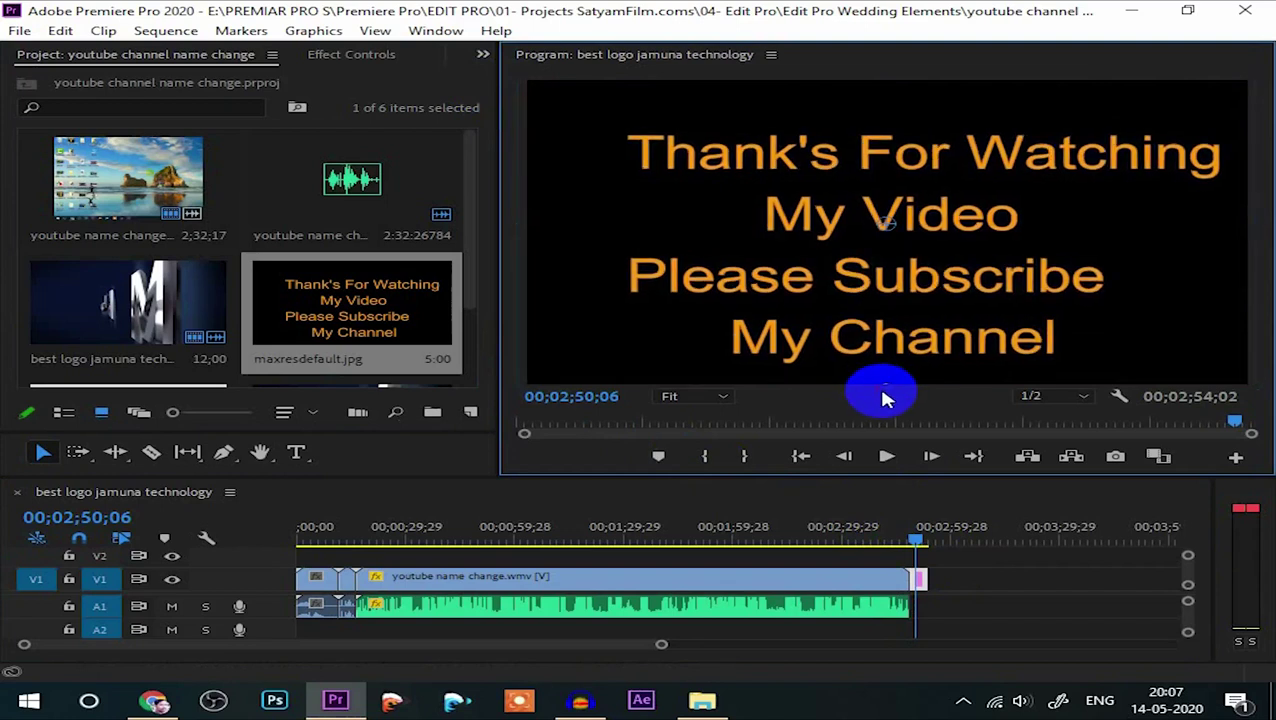
pyautogui.moveTo(906, 540); pyautogui.dragTo(432, 556)
pyautogui.press('space')
pyautogui.press('space')
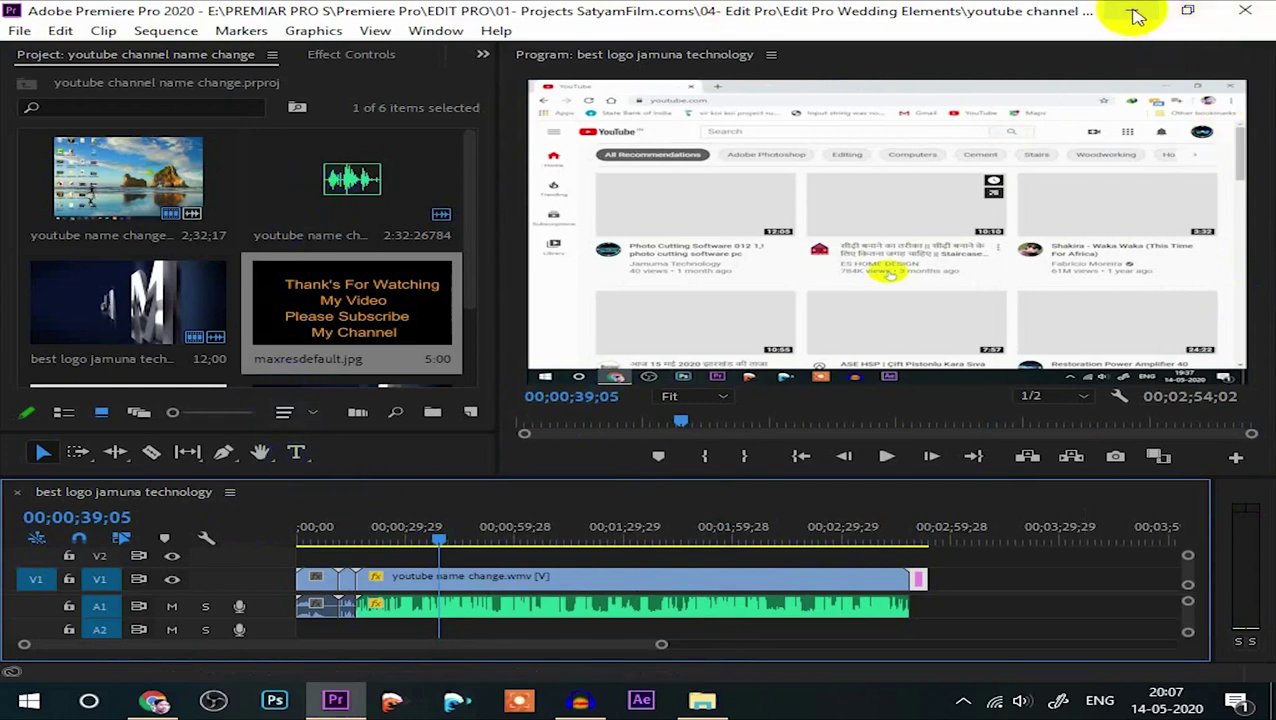
# Close the LOGO window, open the After Effect folder and preview Animasi_video_Subscribe in VLC.
pyautogui.click(1134, 12)
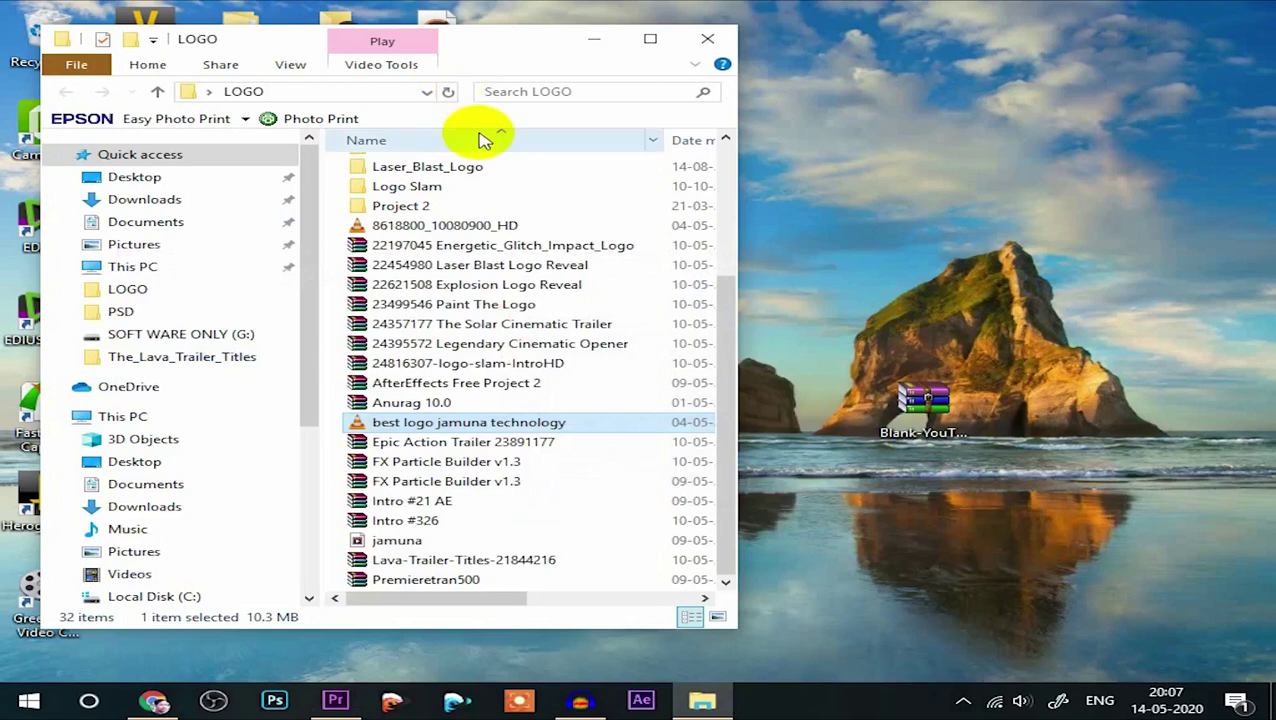
pyautogui.click(650, 39)
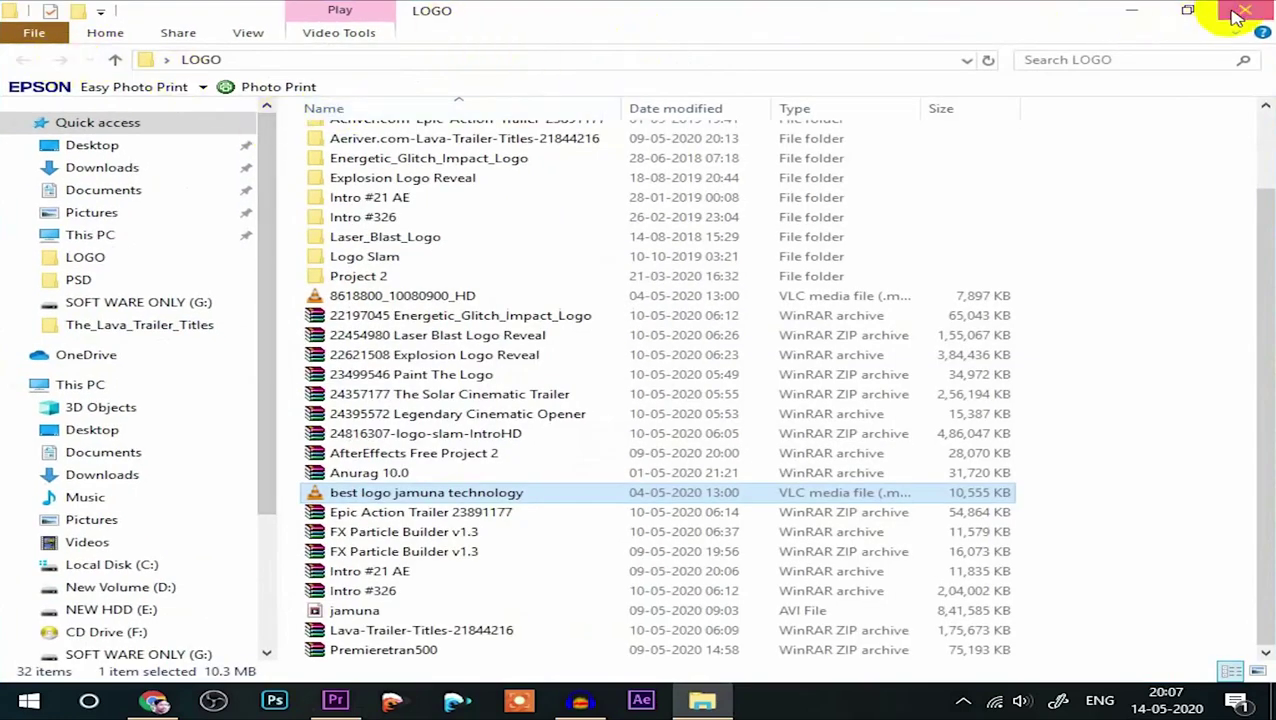
pyautogui.click(1242, 11)
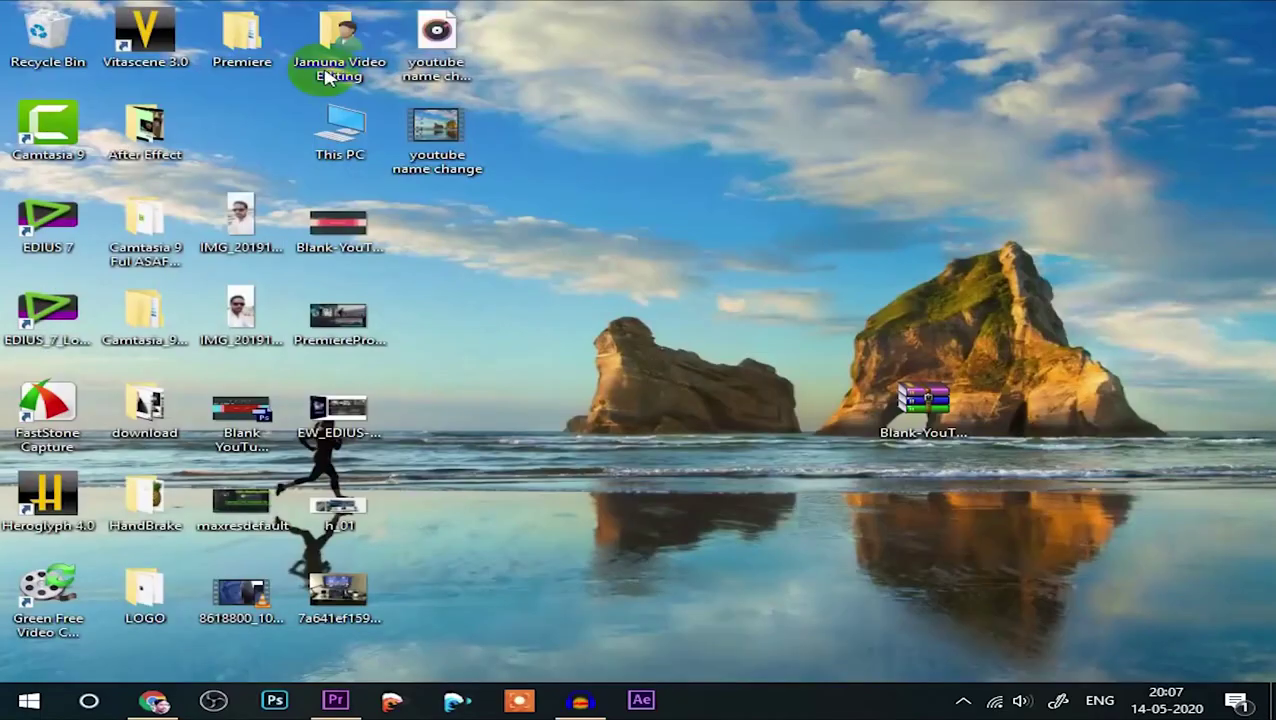
pyautogui.doubleClick(152, 148)
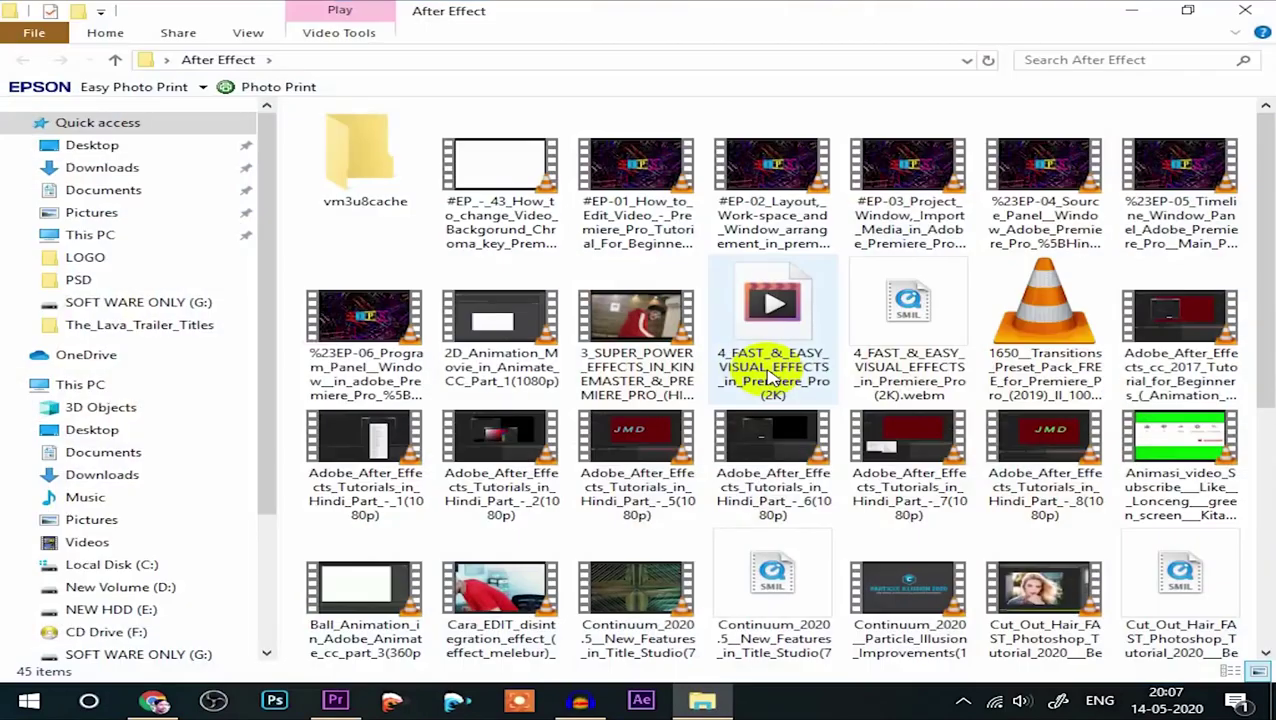
pyautogui.click(1178, 465)
pyautogui.doubleClick(1178, 465)
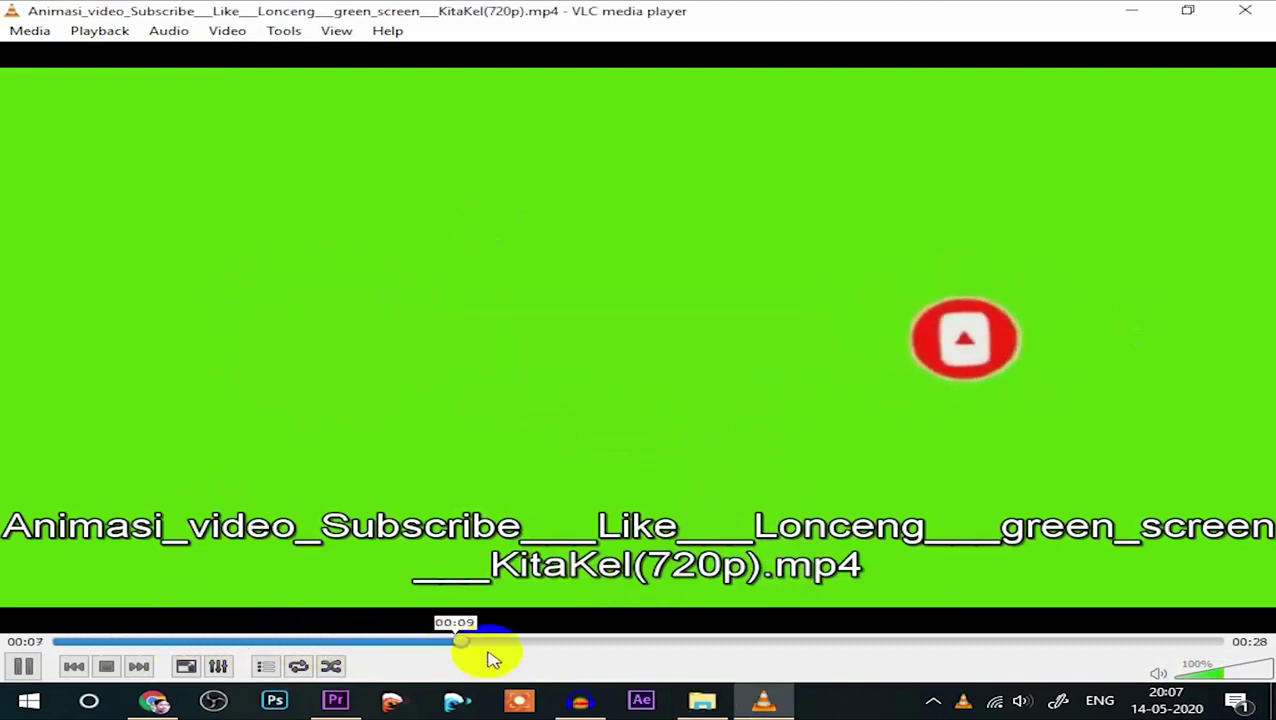
pyautogui.click(497, 641)
pyautogui.click(1245, 11)
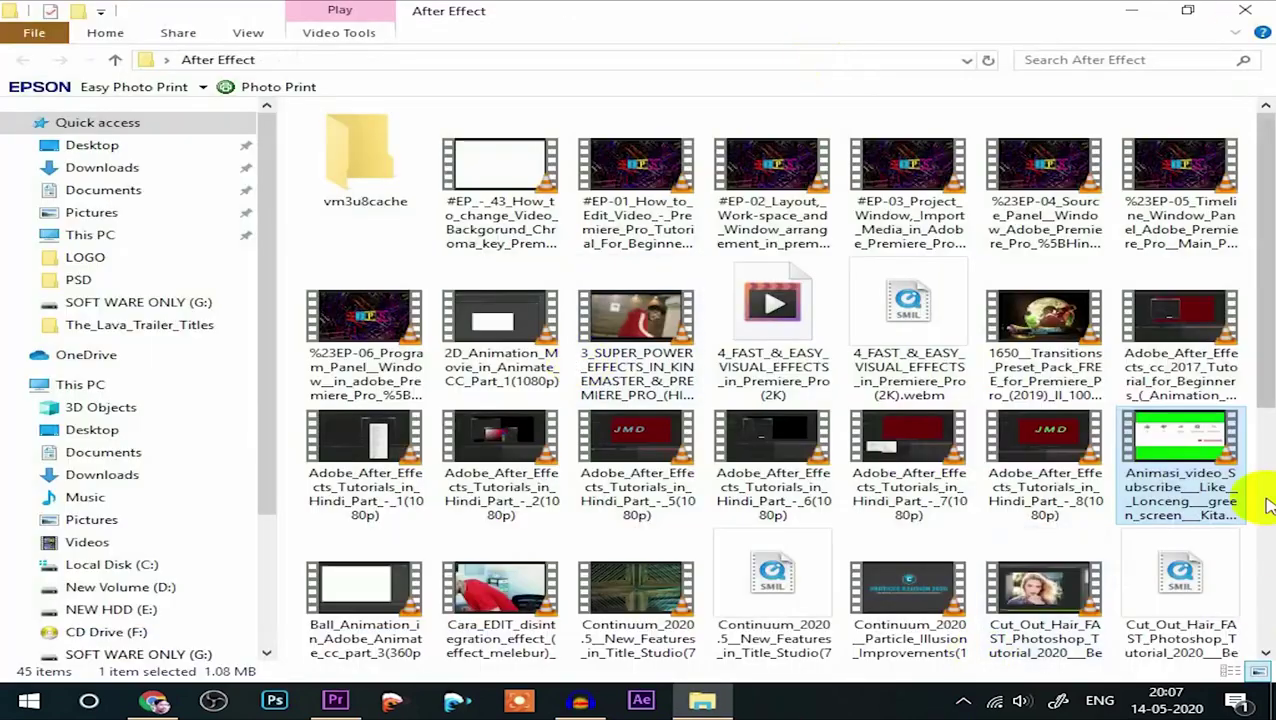
# Import the Animasi Subscribe file into the Project panel and make the video tracks taller.
pyautogui.click(336, 700)
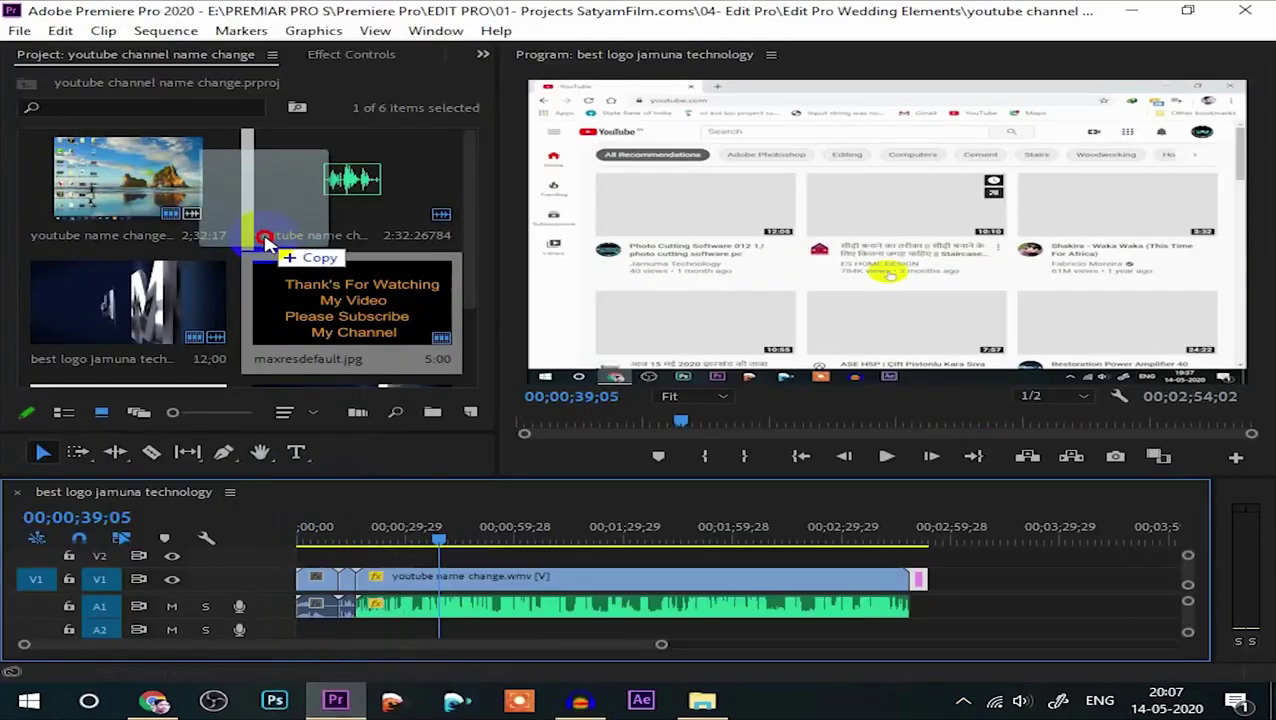
pyautogui.moveTo(340, 607); pyautogui.dragTo(267, 244)
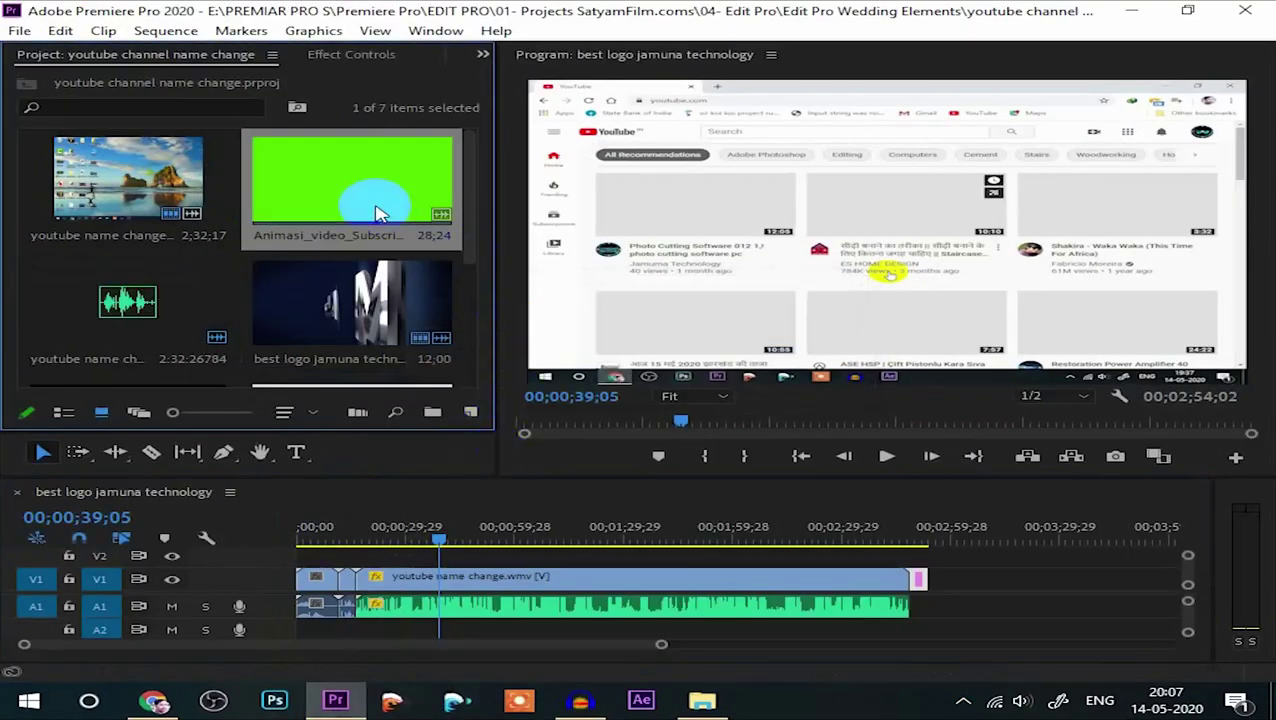
pyautogui.click(1188, 585)
pyautogui.moveTo(1188, 587)
pyautogui.mouseDown()
pyautogui.moveTo(1188, 575)
pyautogui.moveTo(1191, 600)
pyautogui.mouseUp()
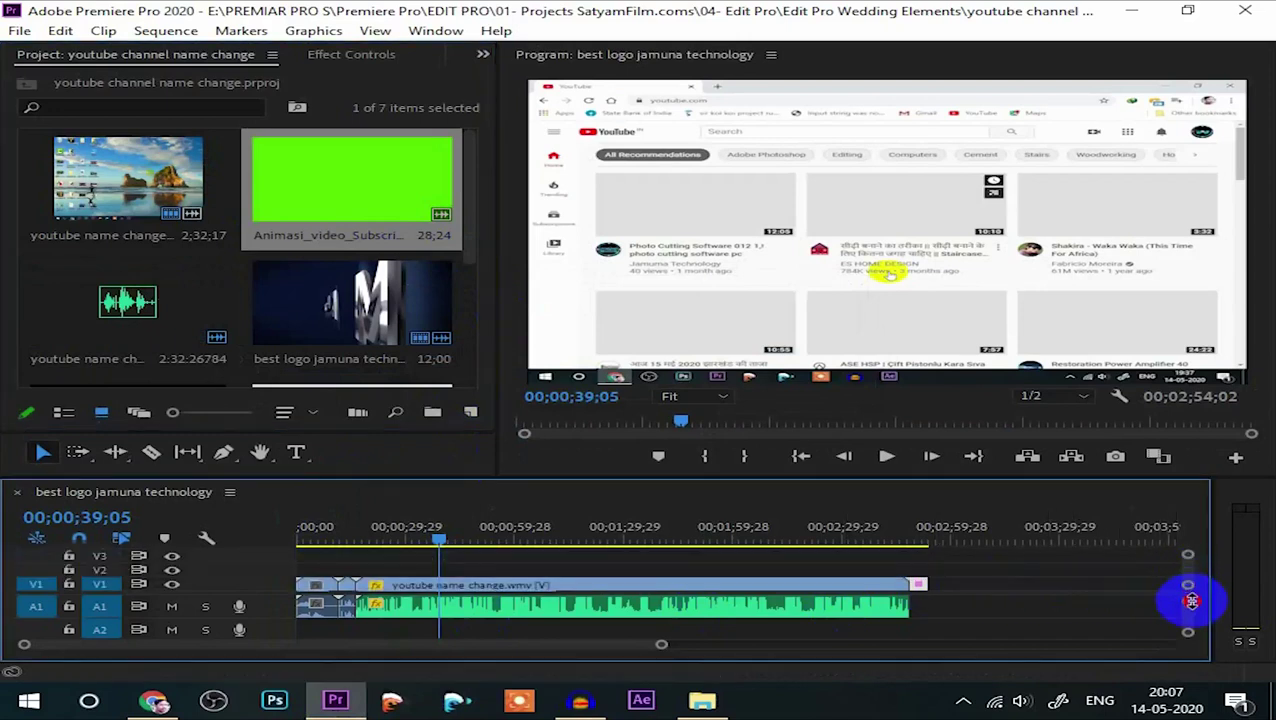
# Place the Subscribe animation on V3 at the playhead, 00;00;39;05, and preview it.
pyautogui.click(330, 205)
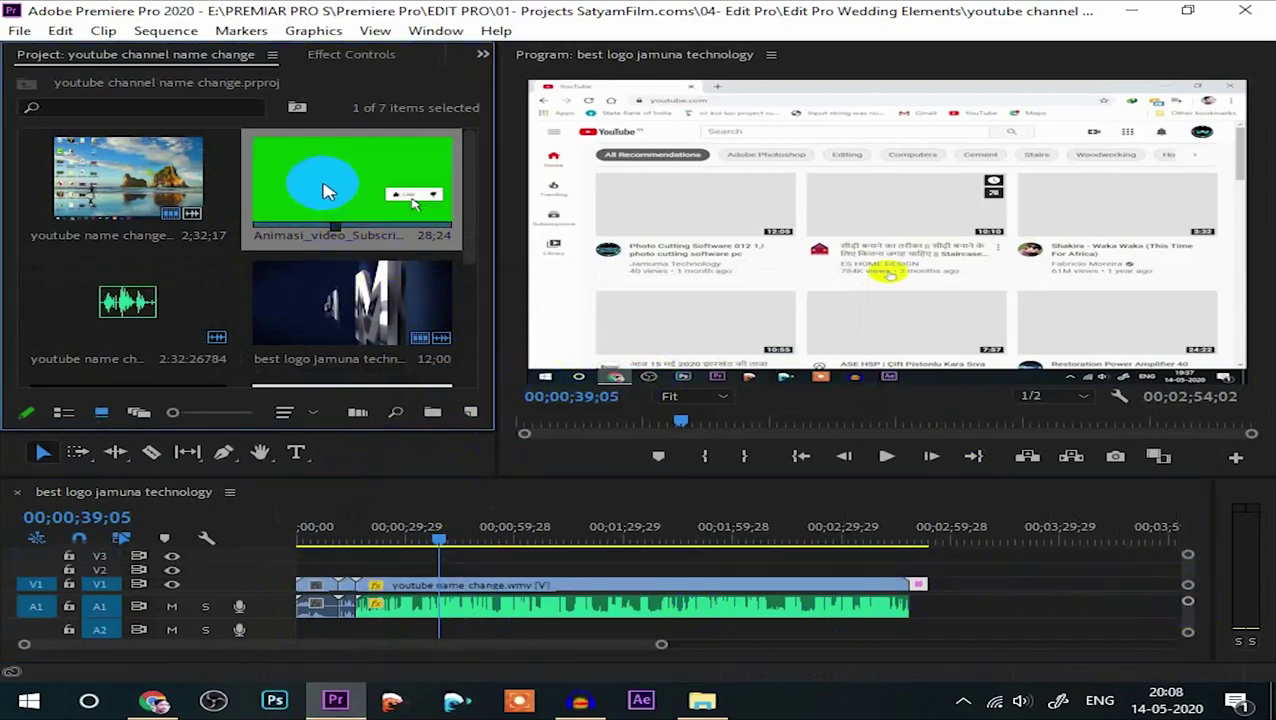
pyautogui.moveTo(415, 203)
pyautogui.mouseDown()
pyautogui.moveTo(487, 562)
pyautogui.moveTo(441, 564)
pyautogui.mouseUp()
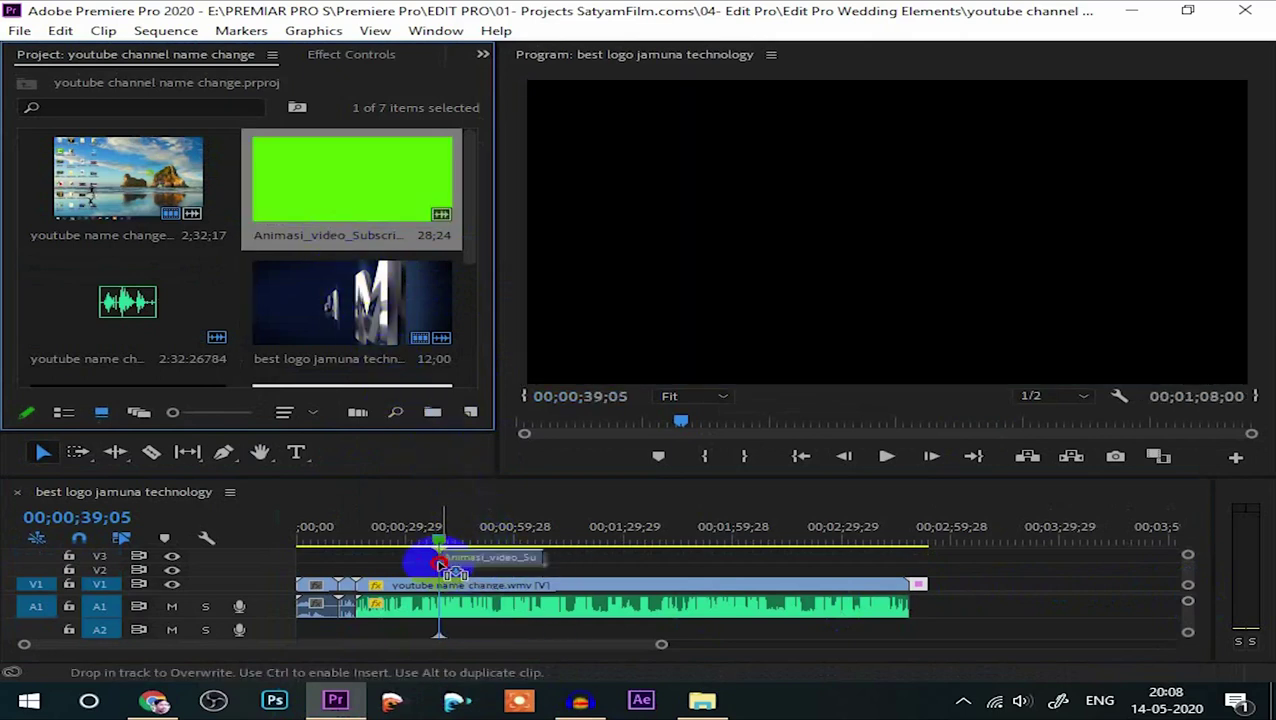
pyautogui.moveTo(441, 565); pyautogui.dragTo(442, 563)
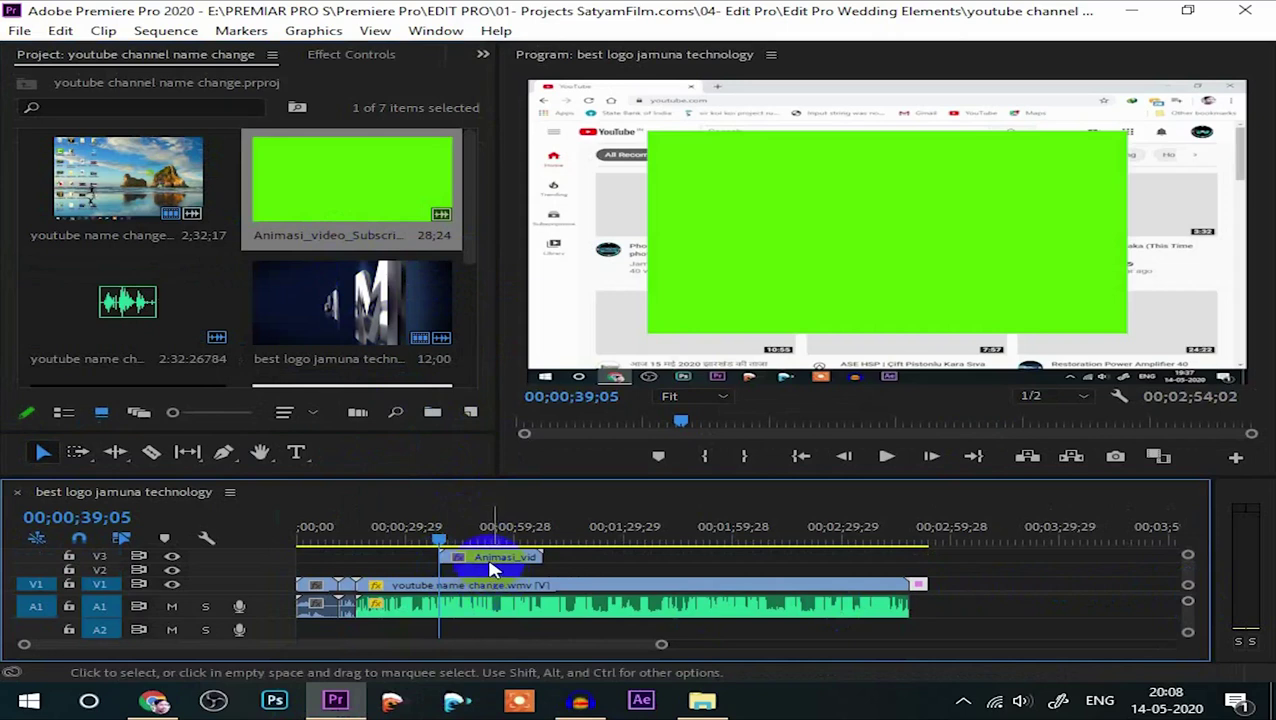
pyautogui.press('space')
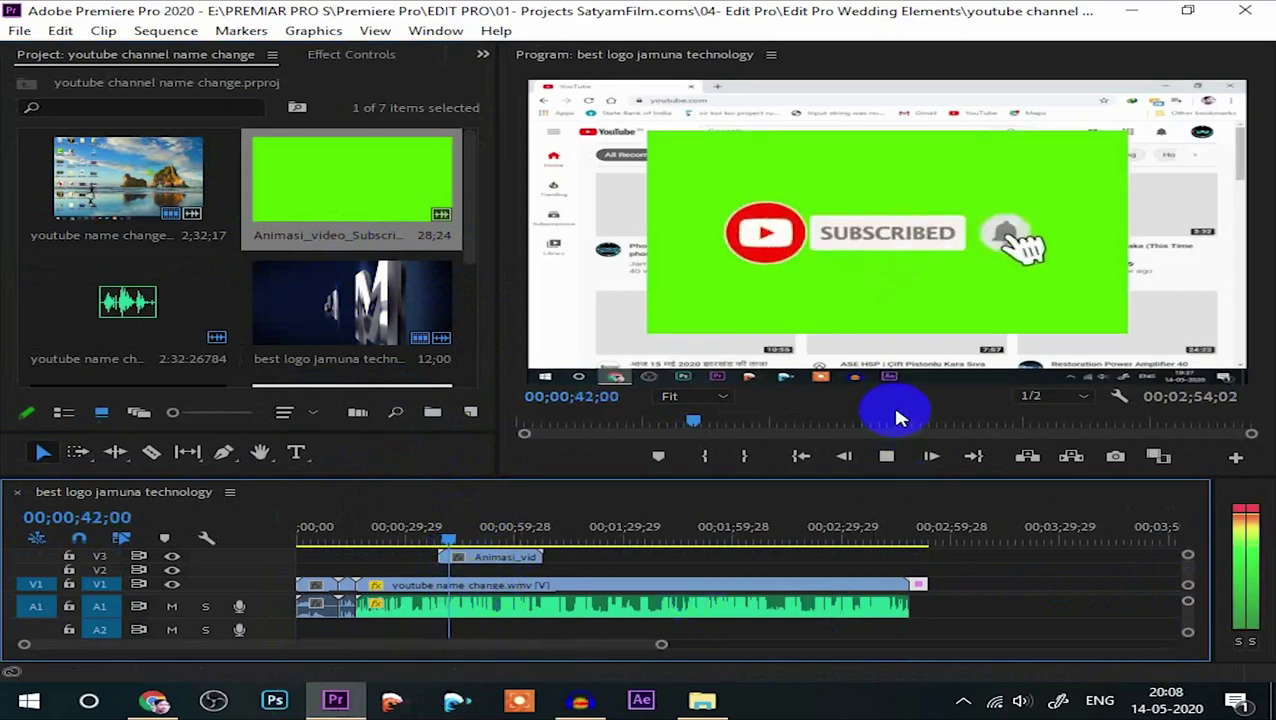
pyautogui.press('space')
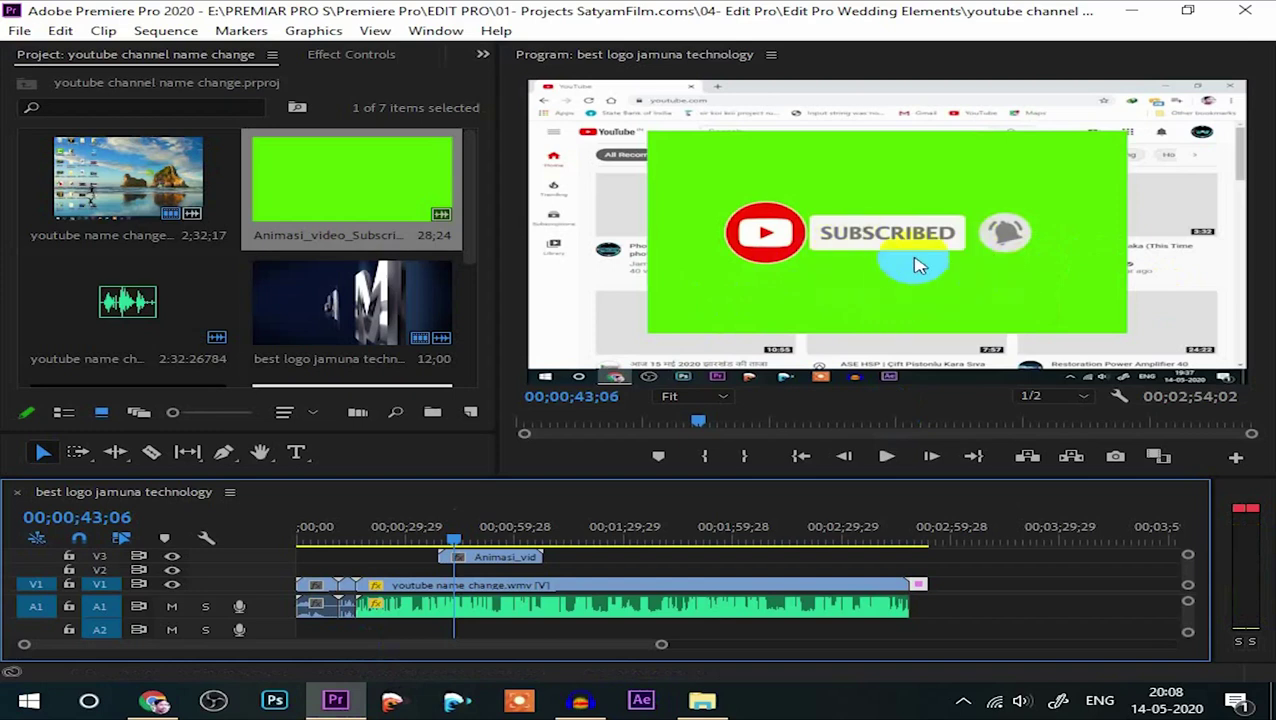
# Scale the green Subscribe overlay to 102.8 and move it down to position 926.8, 766.0.
pyautogui.click(878, 276)
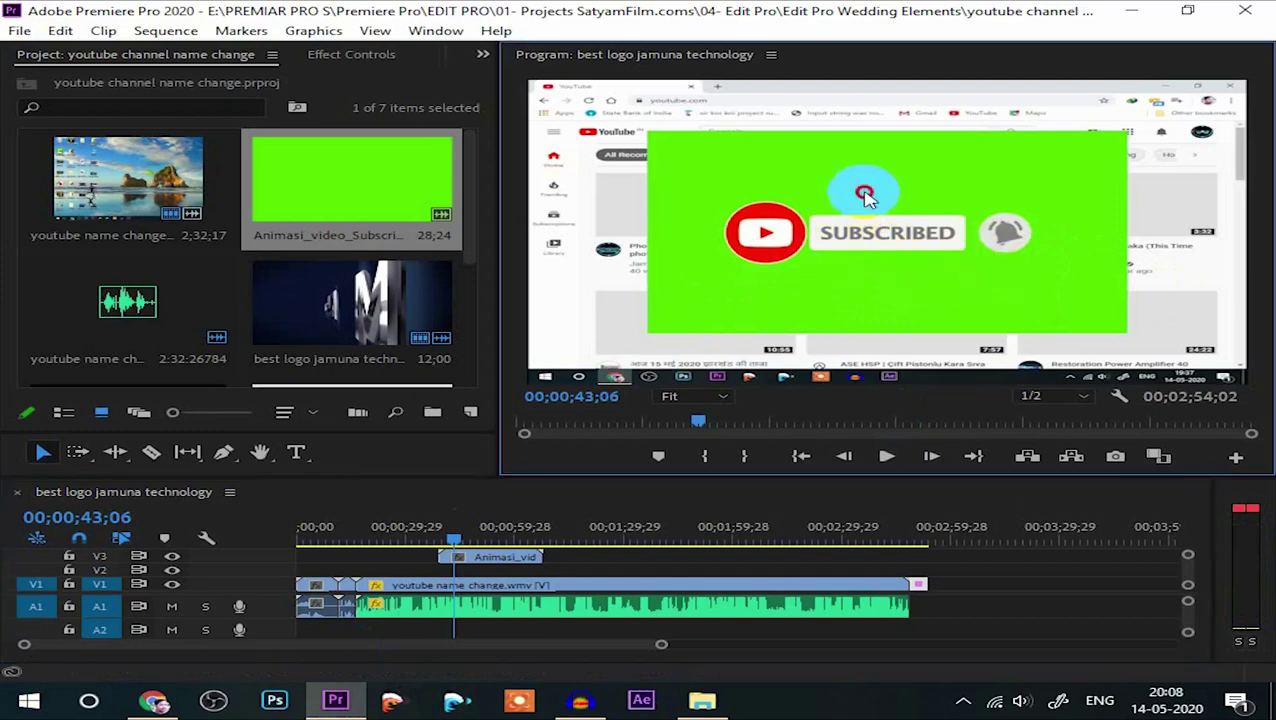
pyautogui.click(834, 236)
pyautogui.click(828, 240)
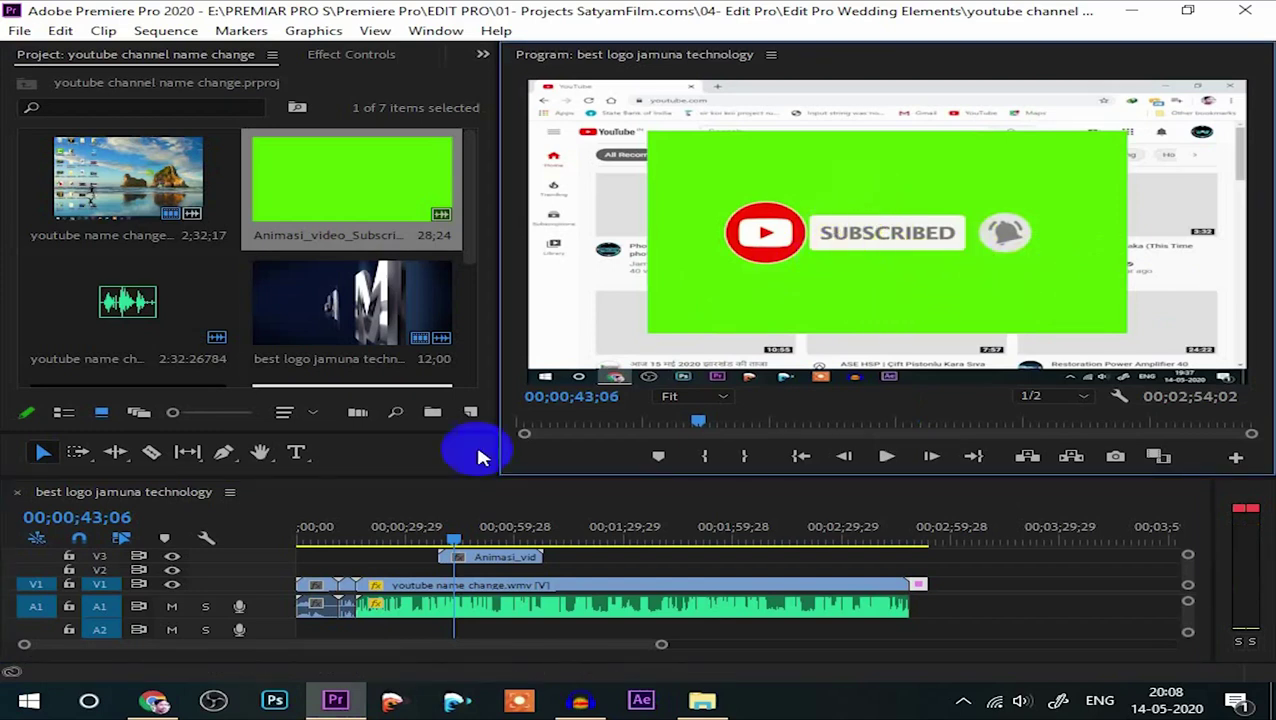
pyautogui.click(495, 556)
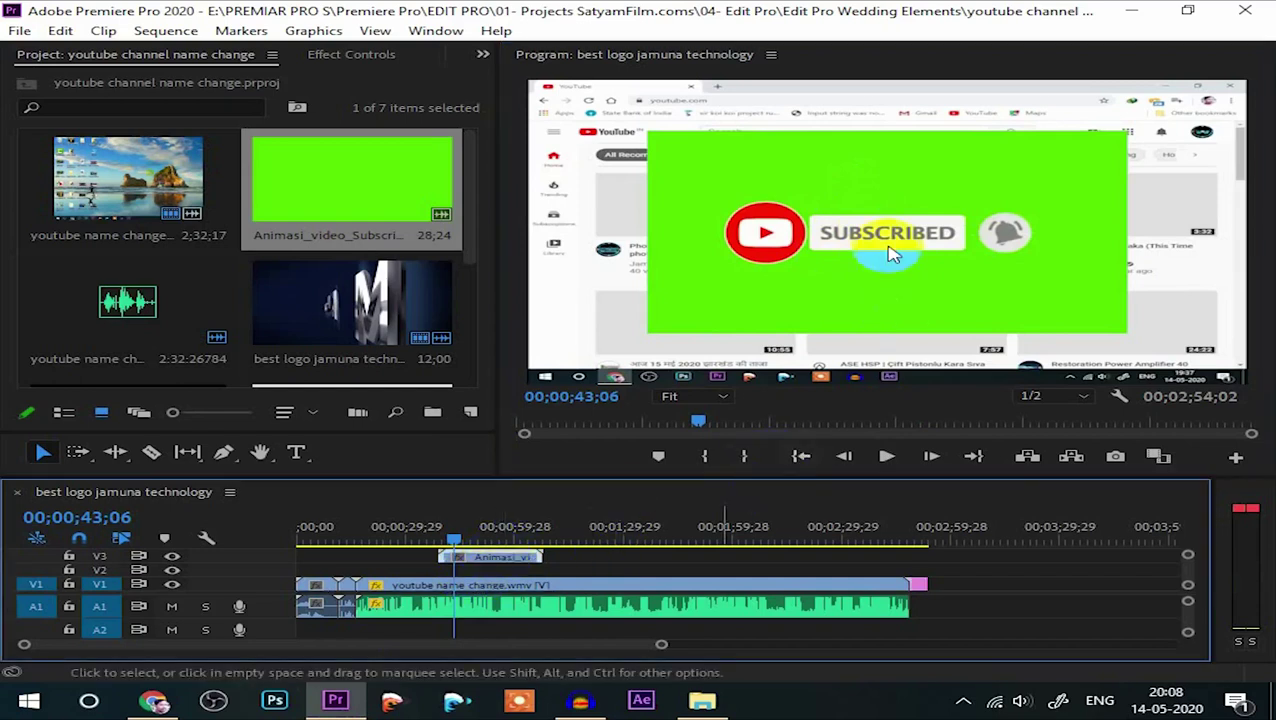
pyautogui.click(854, 273)
pyautogui.click(648, 332)
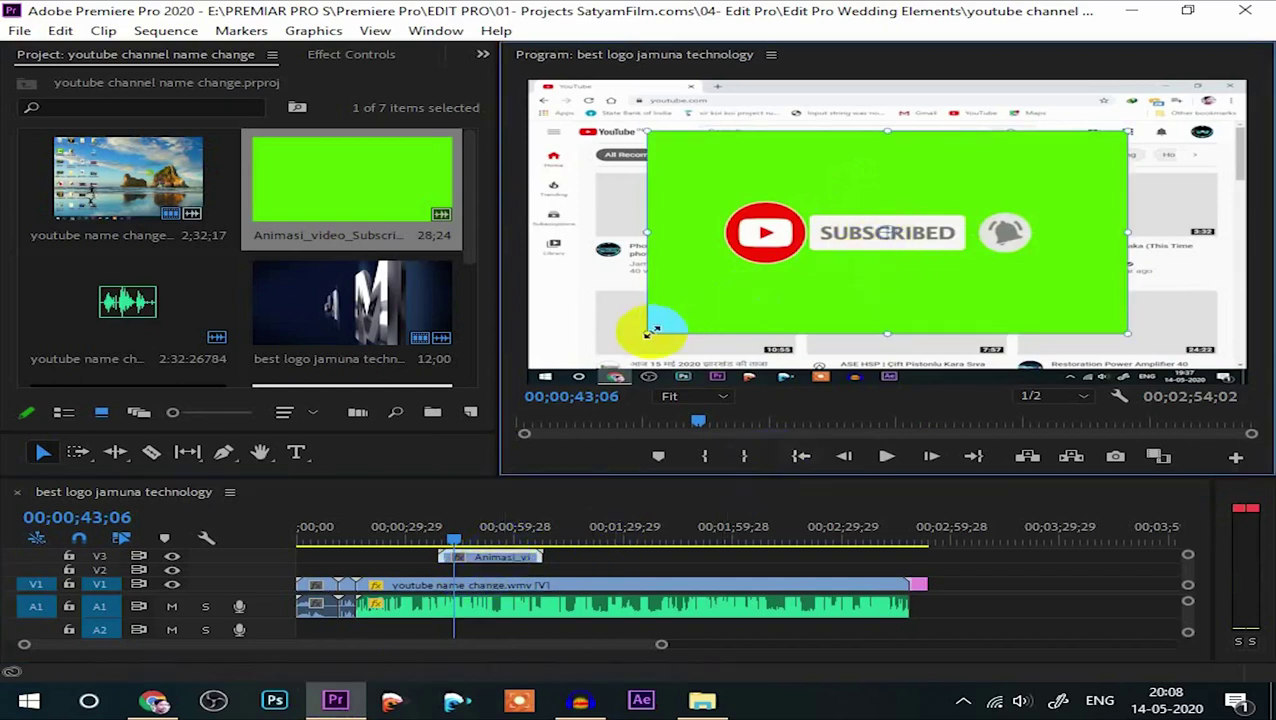
pyautogui.moveTo(651, 332); pyautogui.dragTo(571, 354)
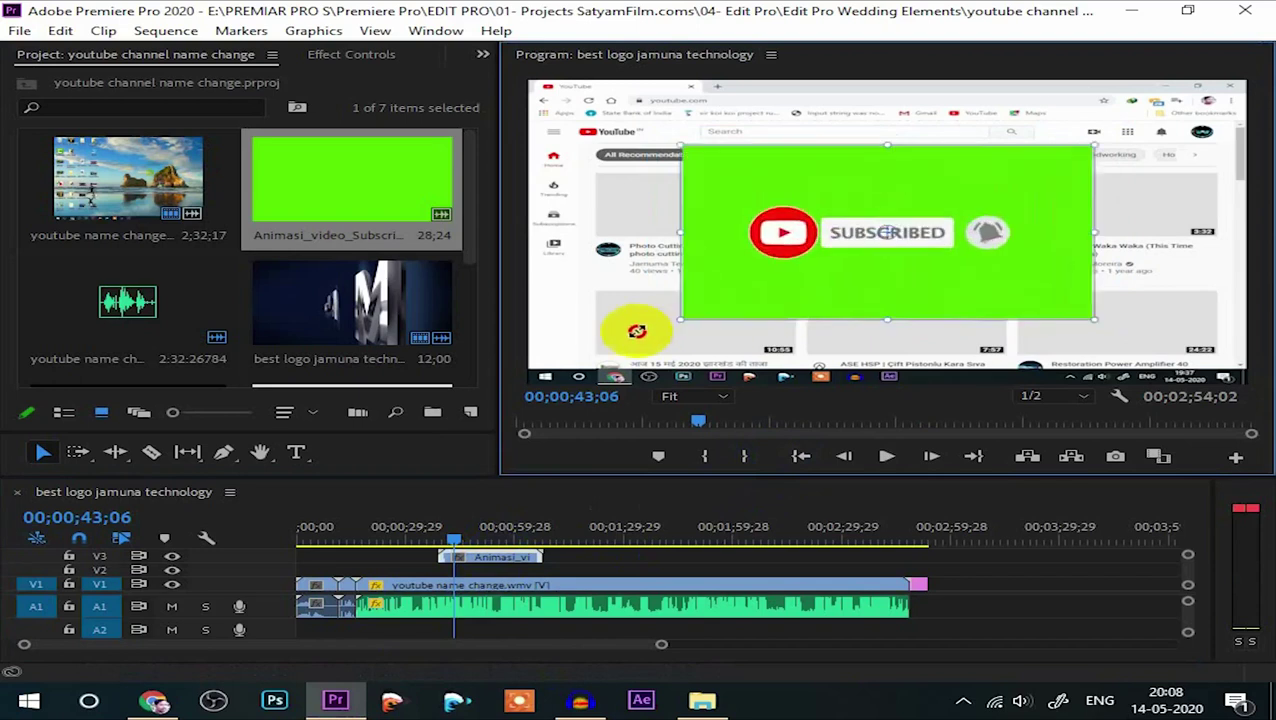
pyautogui.moveTo(571, 354); pyautogui.dragTo(640, 336)
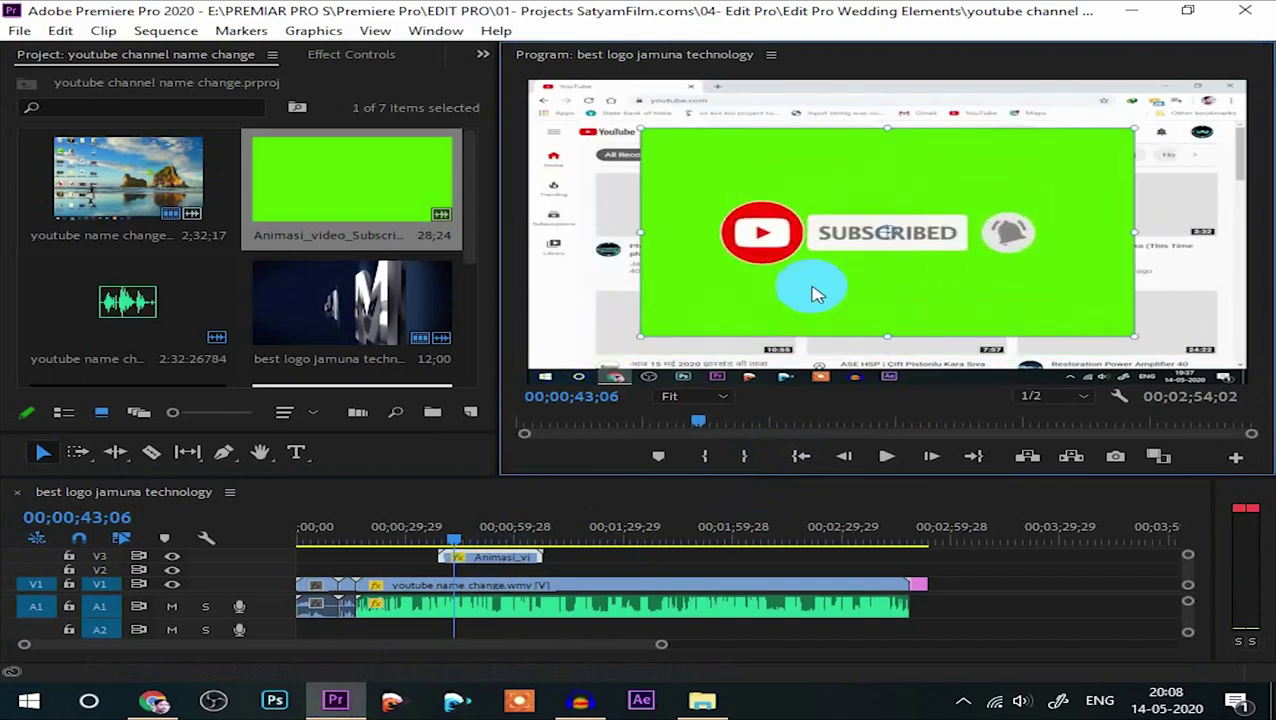
pyautogui.moveTo(849, 303); pyautogui.dragTo(846, 342)
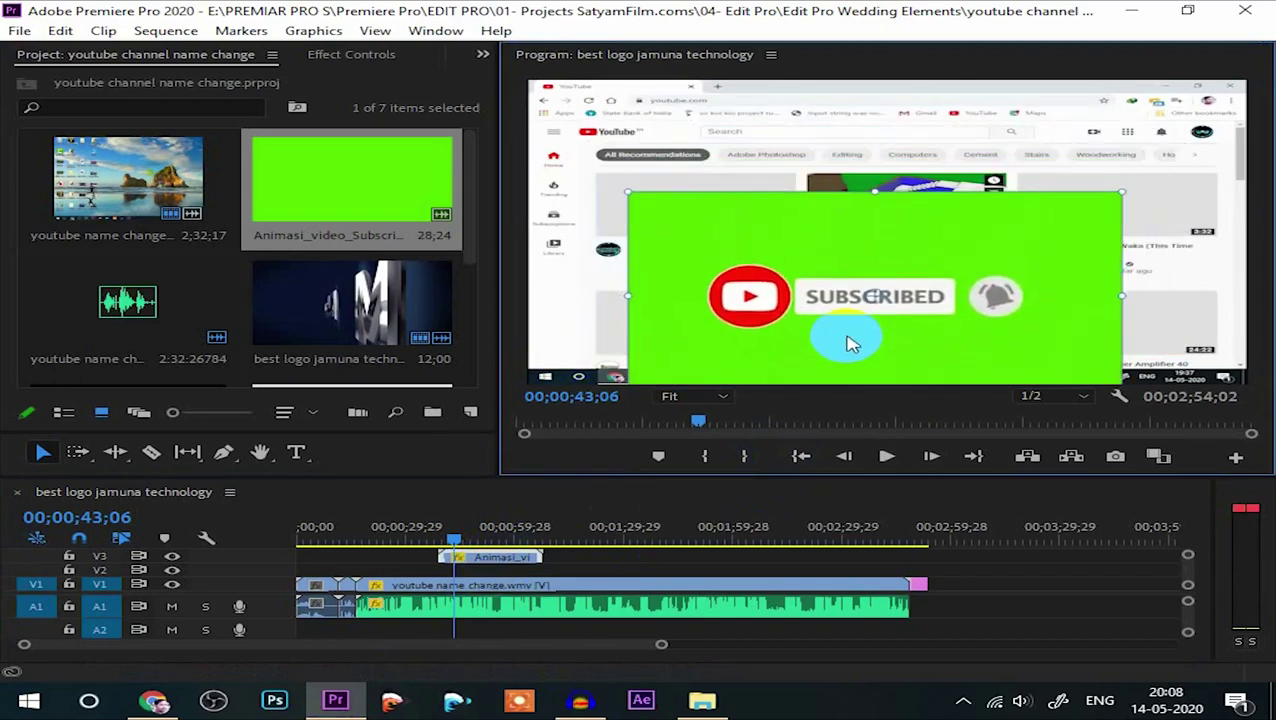
pyautogui.click(351, 56)
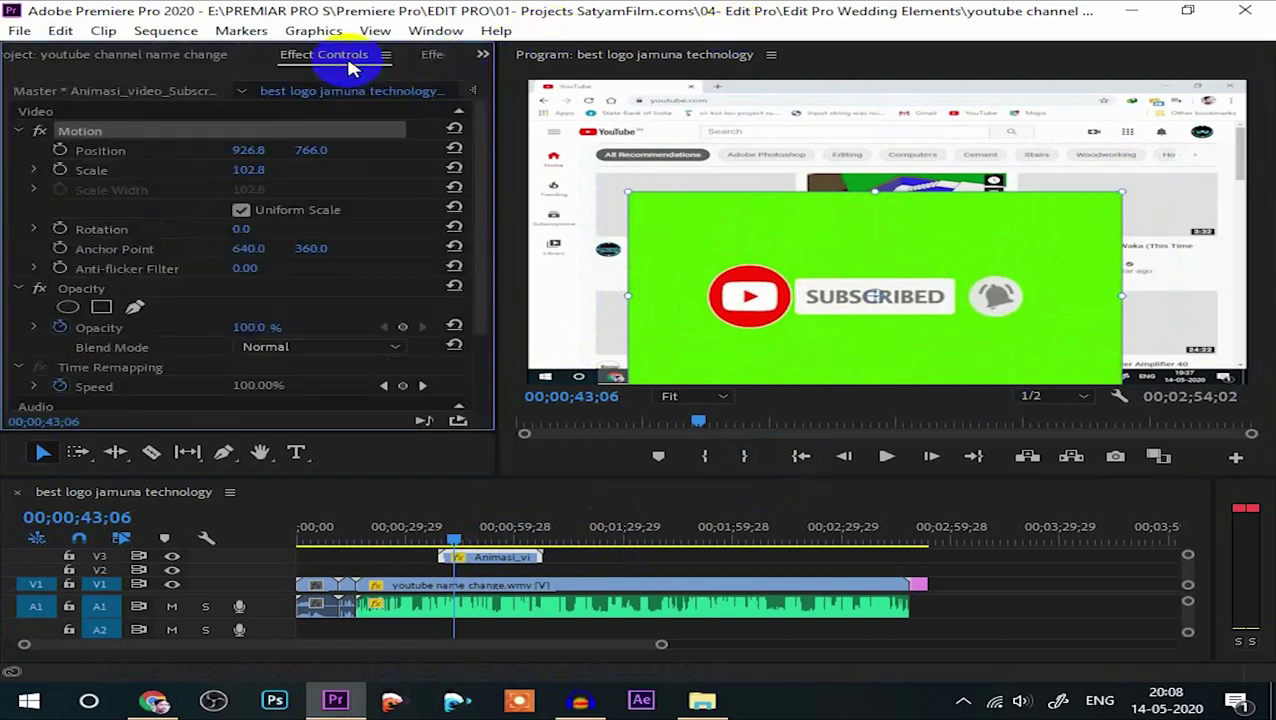
# Switch the left panel group to the Effects library.
pyautogui.click(430, 55)
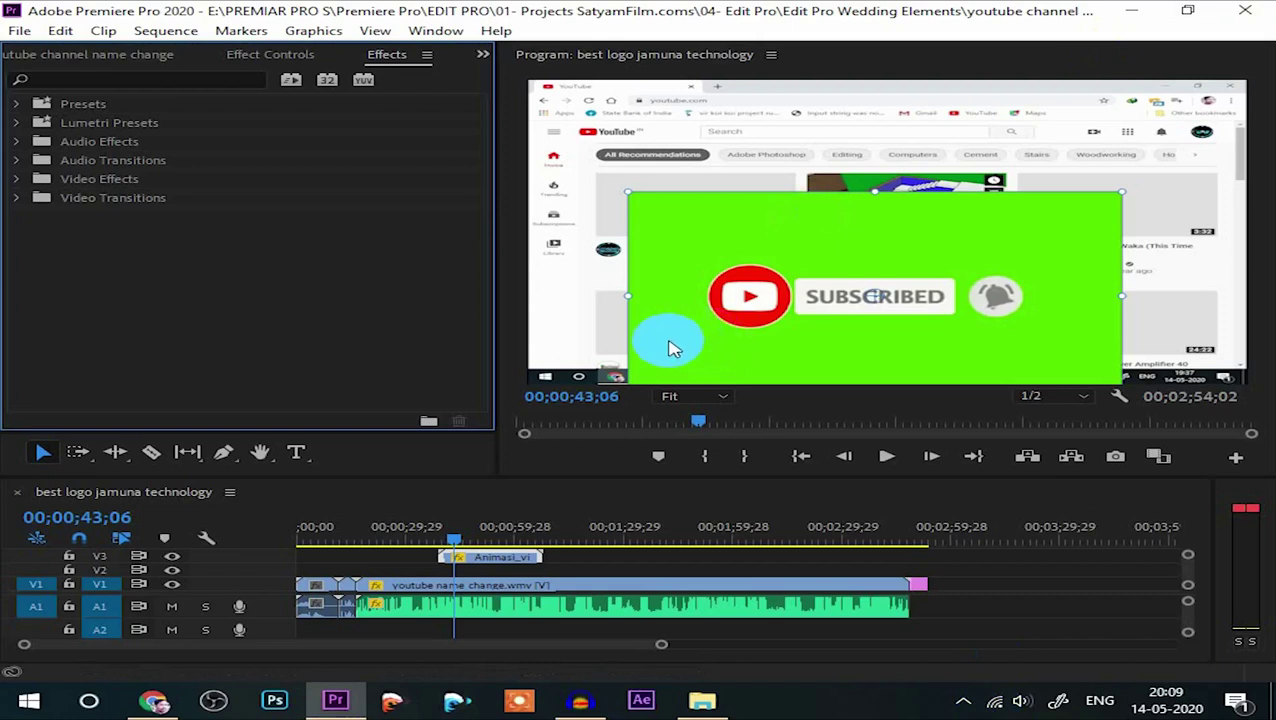
# Expand Video Effects, scroll down to the Keying folder and select Ultra Key.
pyautogui.click(16, 199)
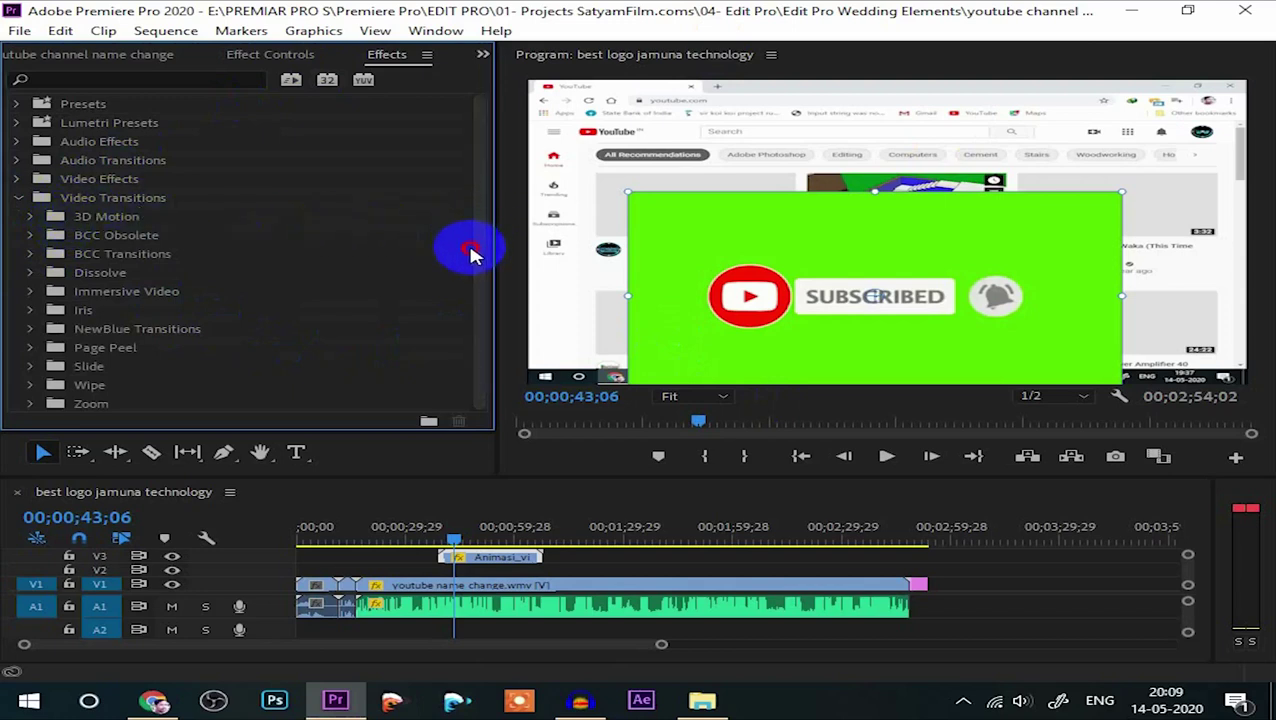
pyautogui.click(17, 197)
pyautogui.click(16, 179)
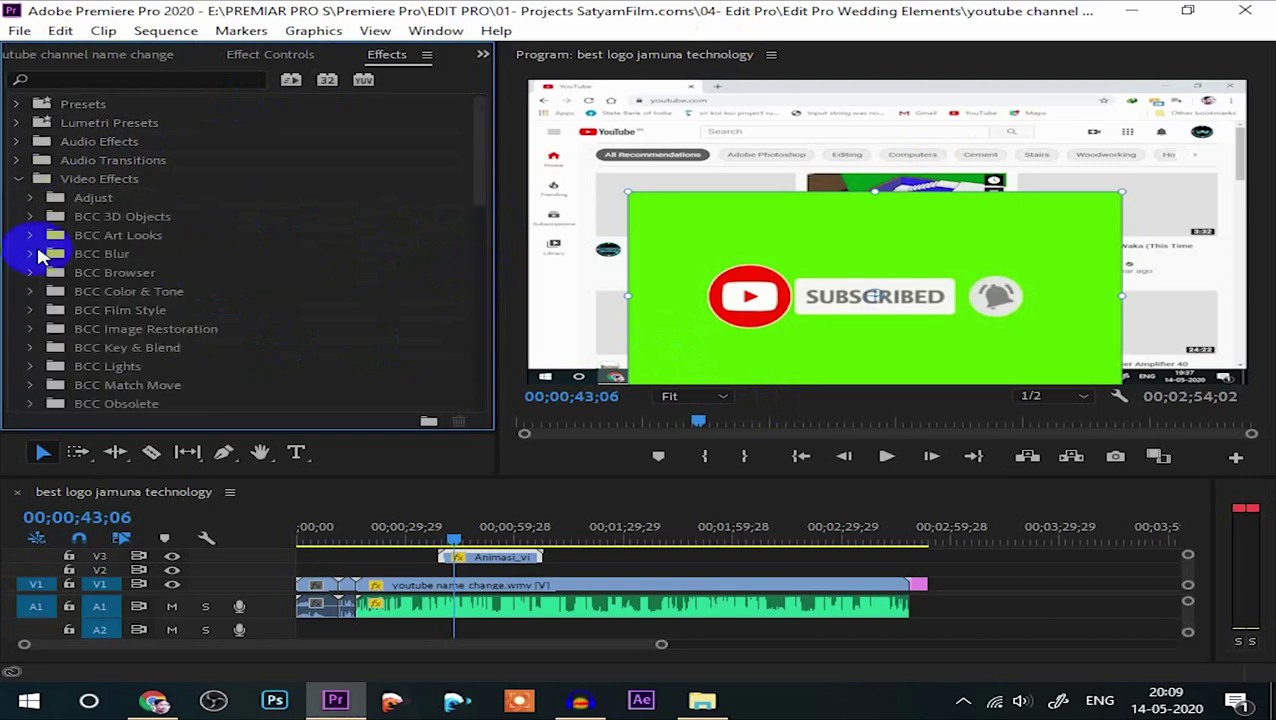
pyautogui.moveTo(483, 203)
pyautogui.mouseDown()
pyautogui.moveTo(485, 220)
pyautogui.moveTo(489, 194)
pyautogui.mouseUp()
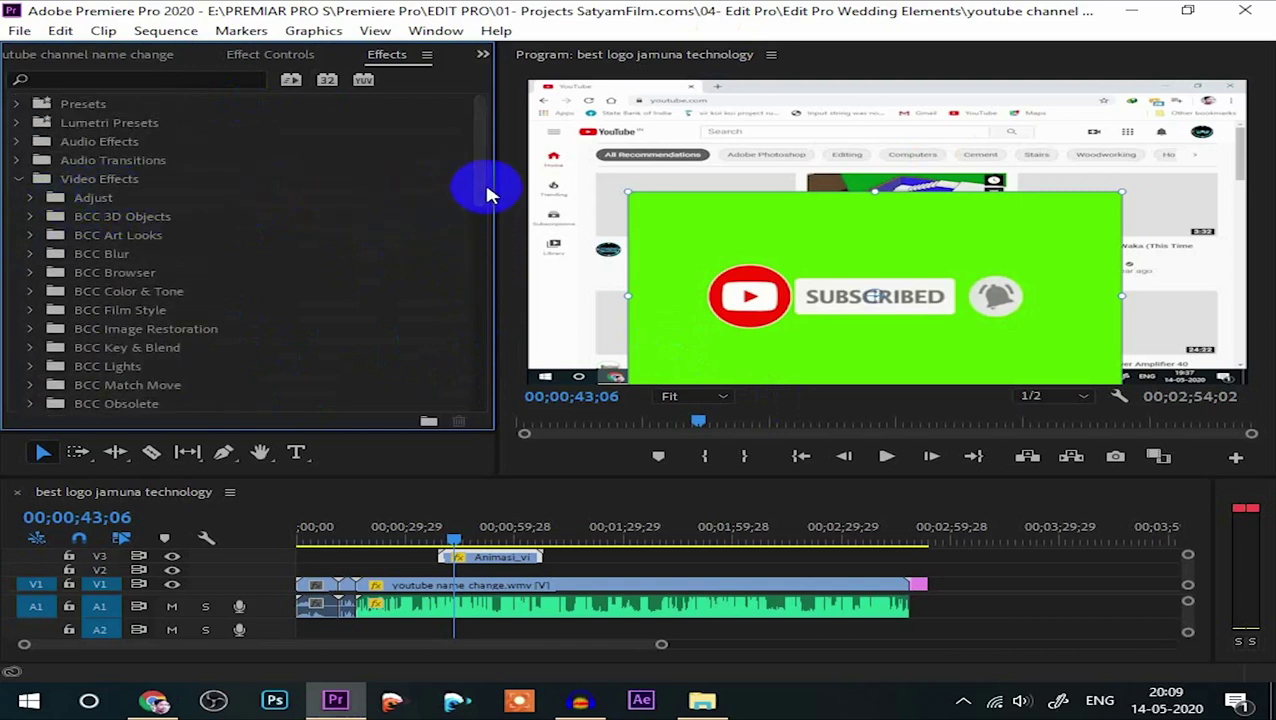
pyautogui.moveTo(480, 195); pyautogui.dragTo(484, 350)
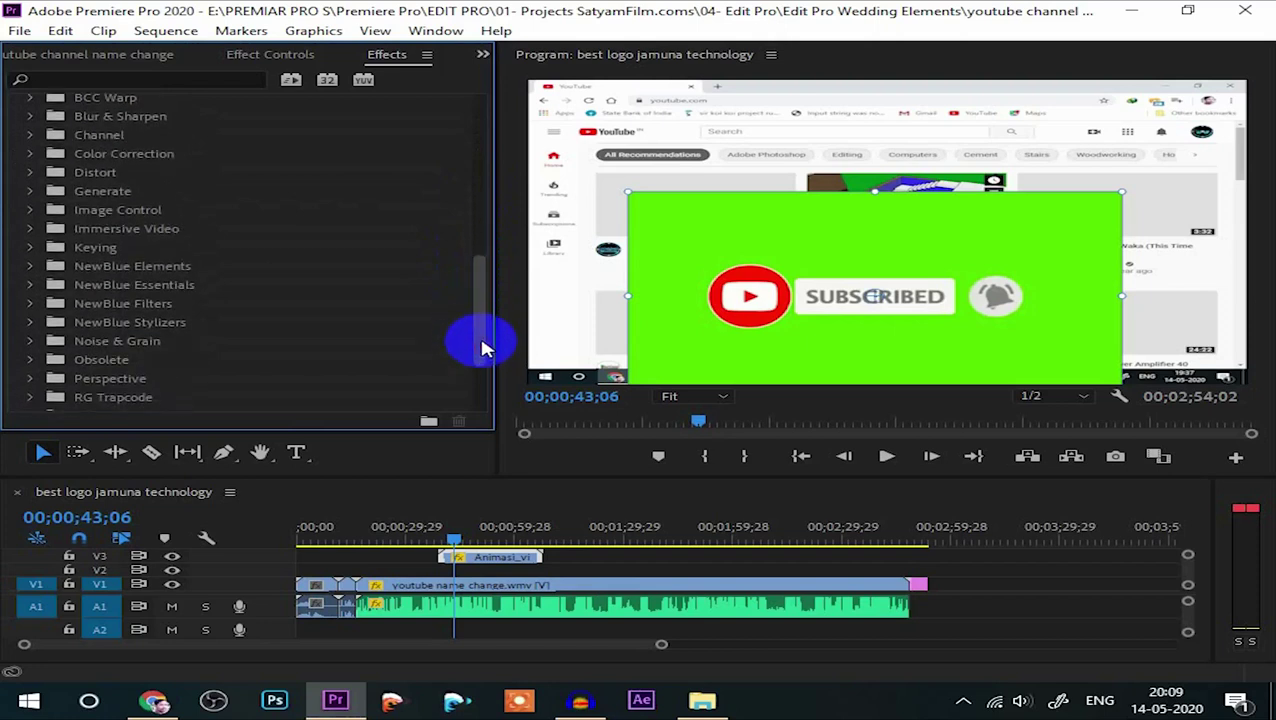
pyautogui.moveTo(484, 310)
pyautogui.mouseDown()
pyautogui.moveTo(484, 365)
pyautogui.moveTo(484, 319)
pyautogui.mouseUp()
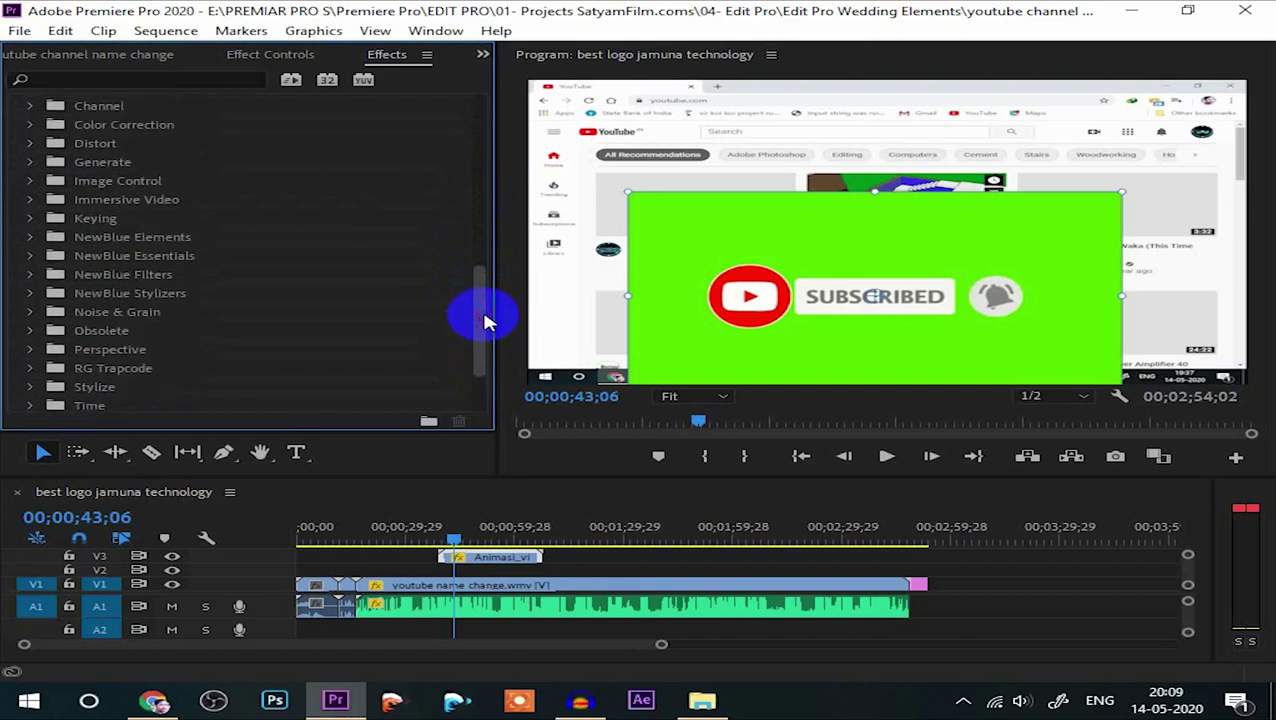
pyautogui.click(30, 220)
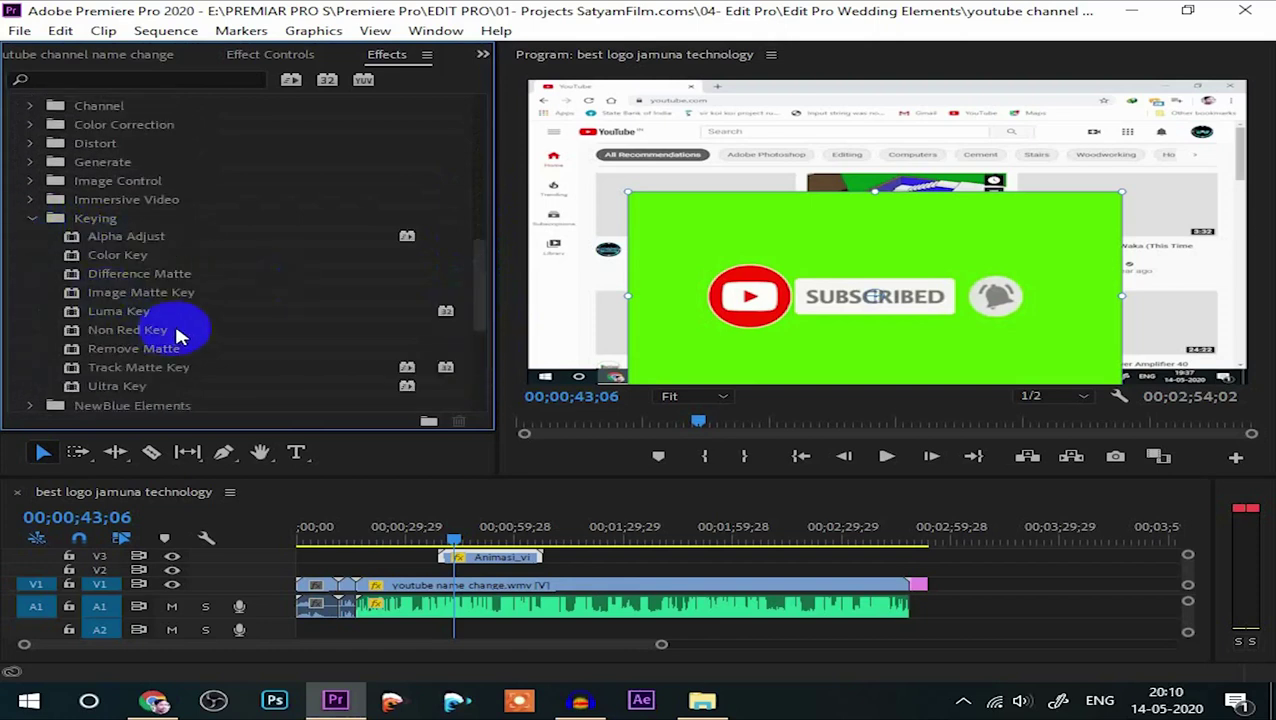
pyautogui.click(118, 390)
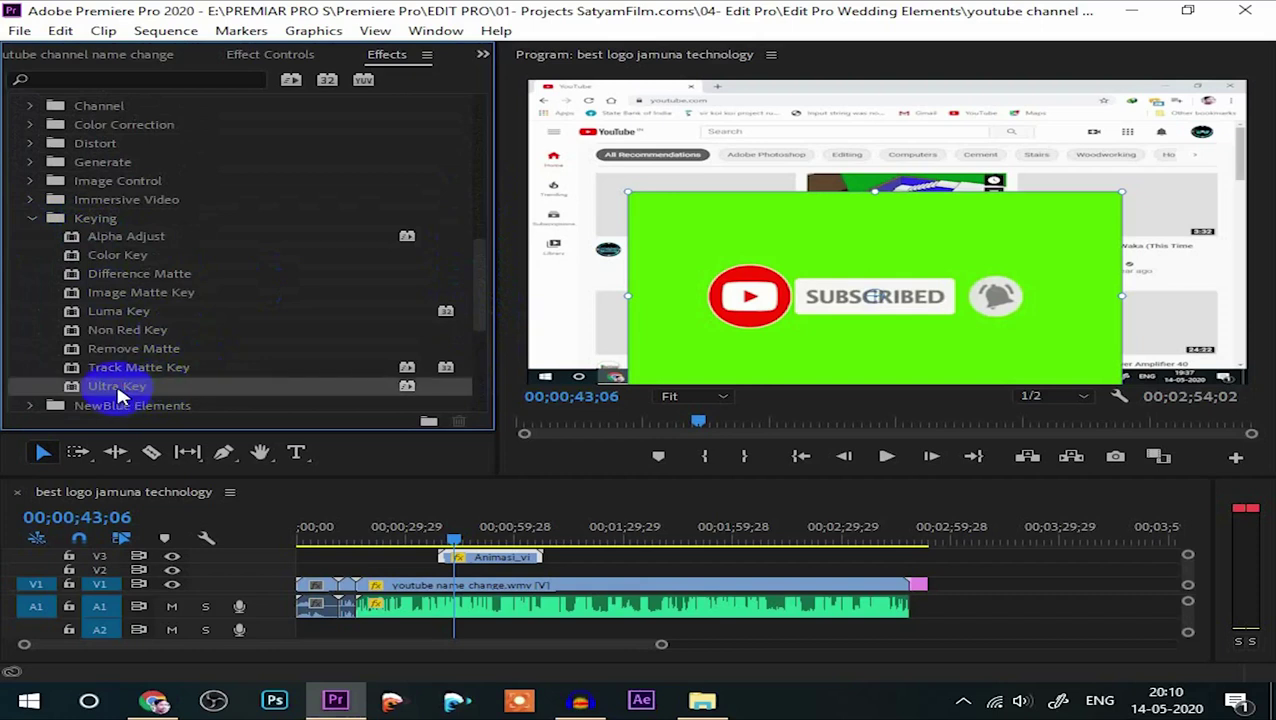
# Apply Ultra Key to the Animasi clip on V3 and sample the green screen as its key colour.
pyautogui.moveTo(115, 395); pyautogui.dragTo(490, 562)
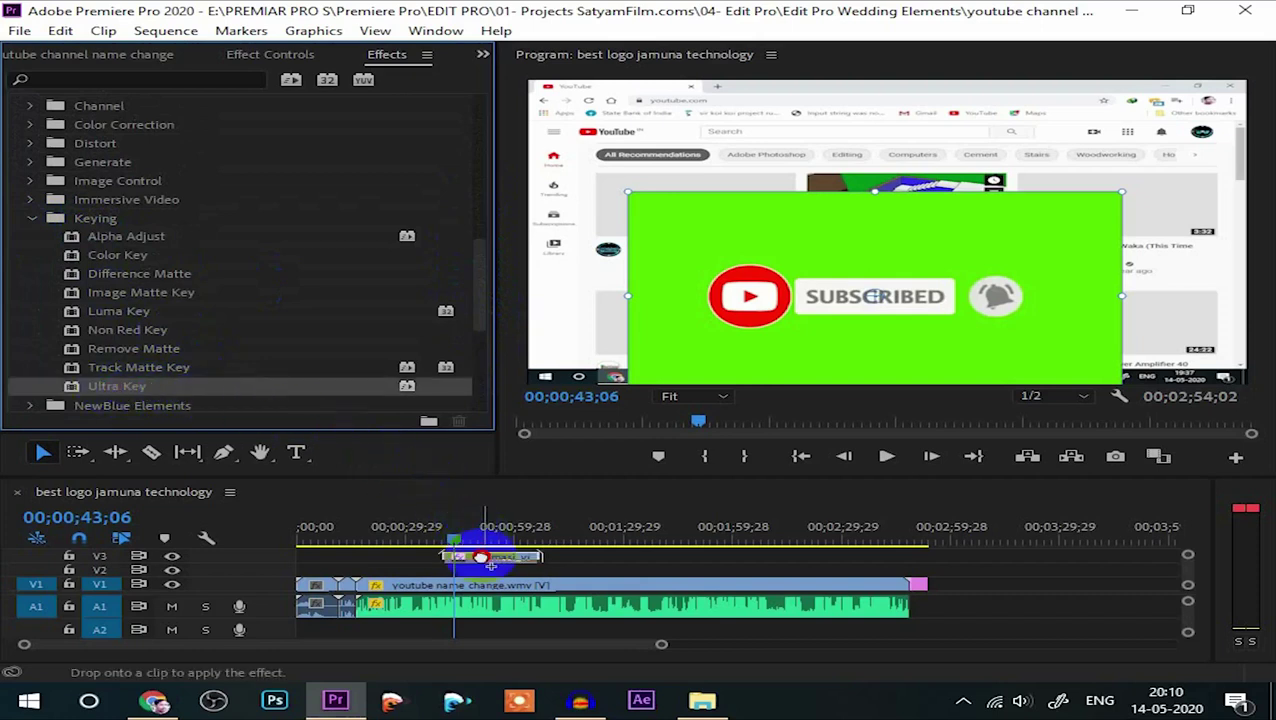
pyautogui.moveTo(490, 562); pyautogui.dragTo(485, 563)
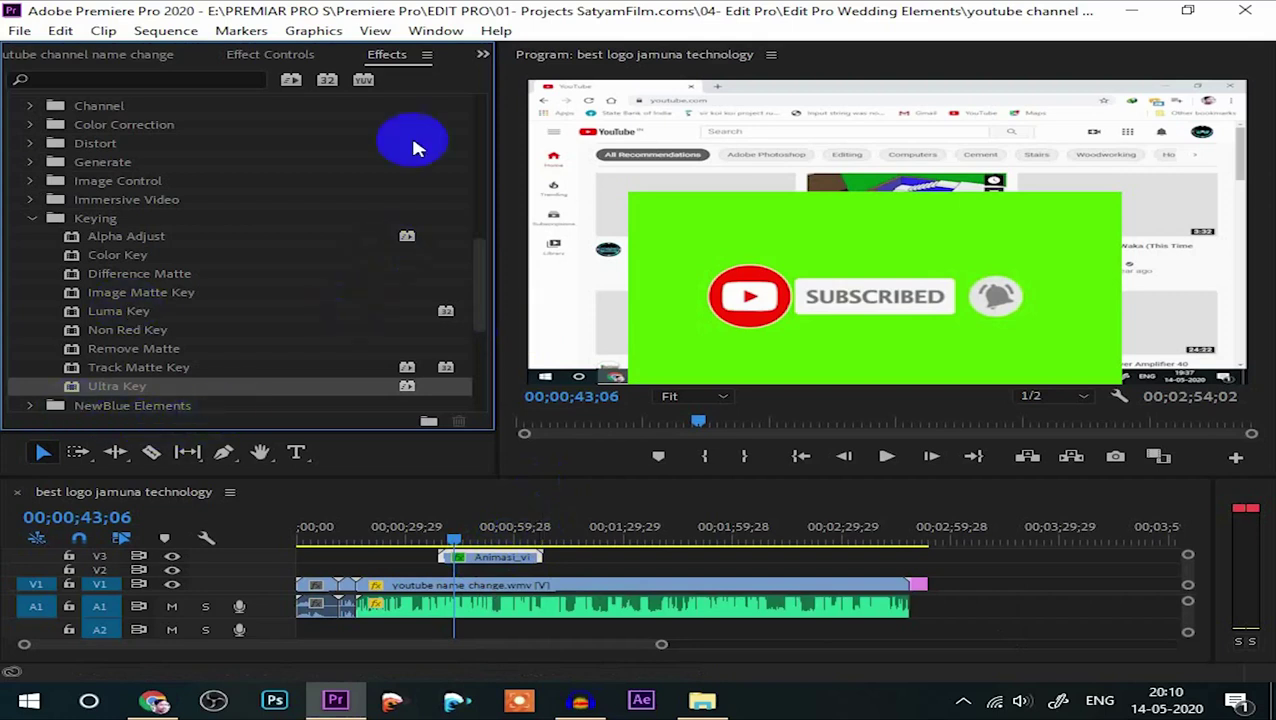
pyautogui.click(264, 57)
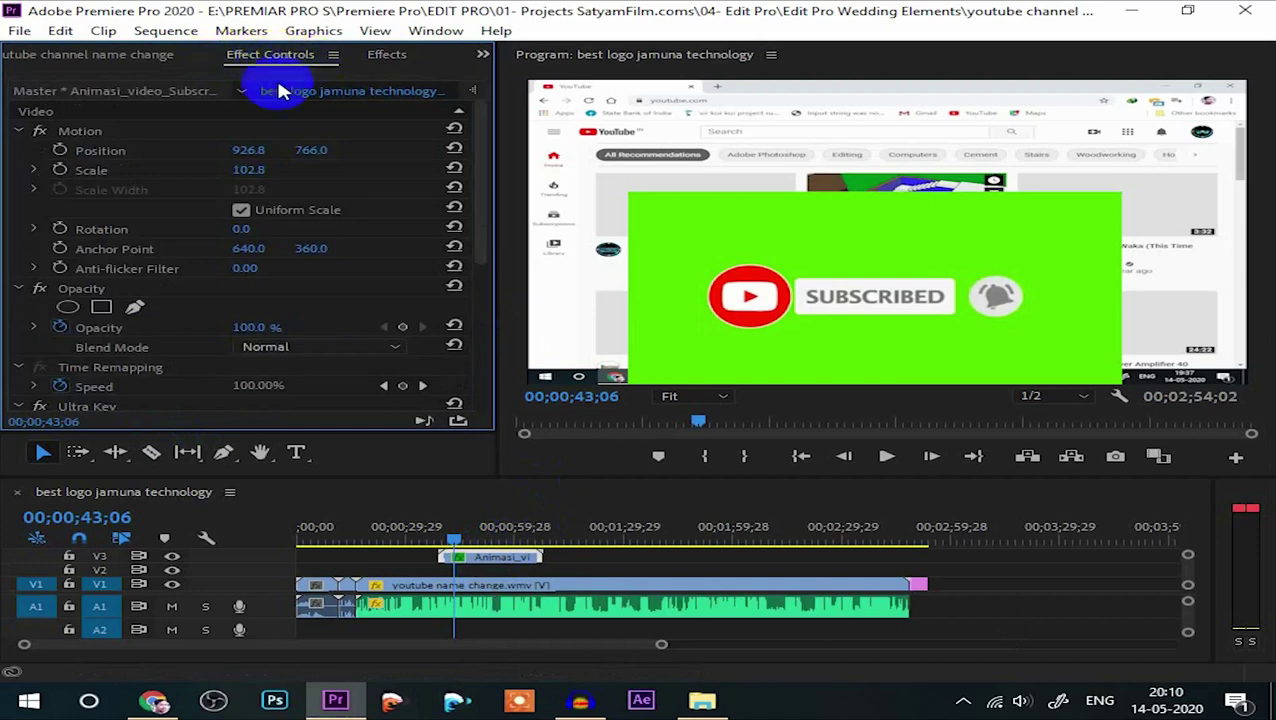
pyautogui.moveTo(484, 240); pyautogui.dragTo(477, 330)
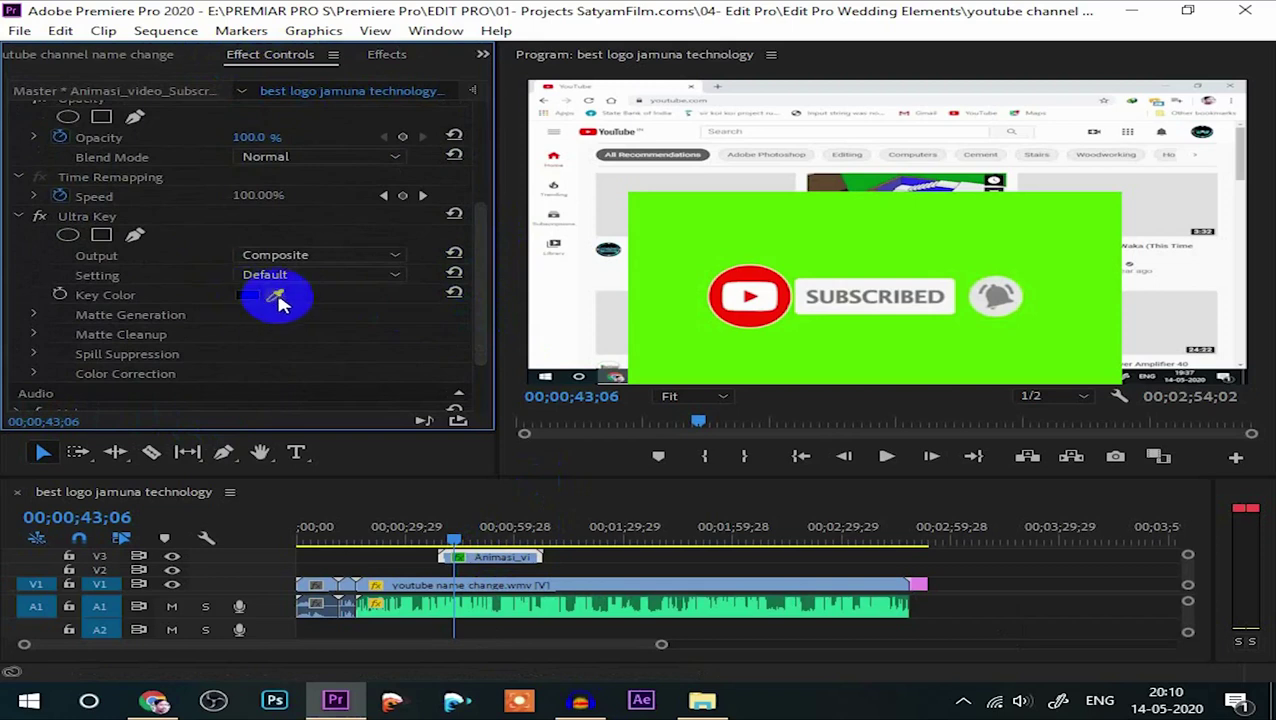
pyautogui.moveTo(276, 290); pyautogui.dragTo(671, 355)
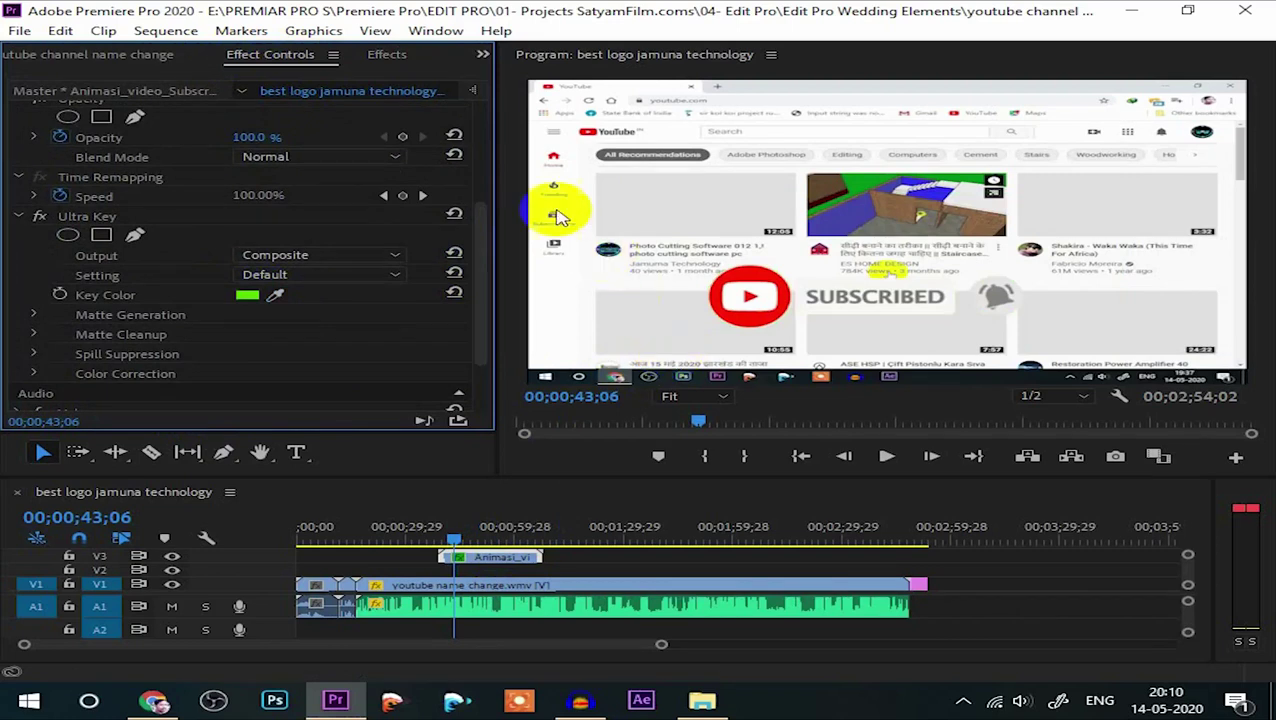
# Play the sequence briefly to preview the keyed Subscribed overlay.
pyautogui.click(100, 55)
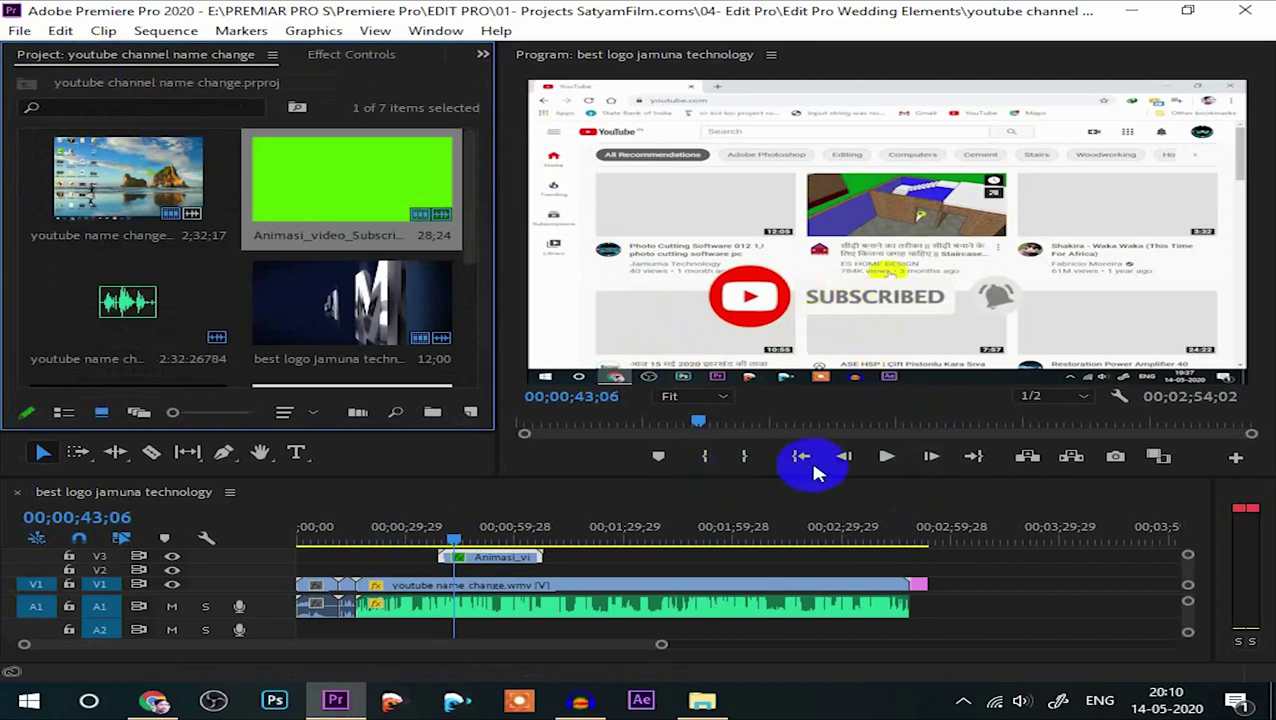
pyautogui.click(886, 457)
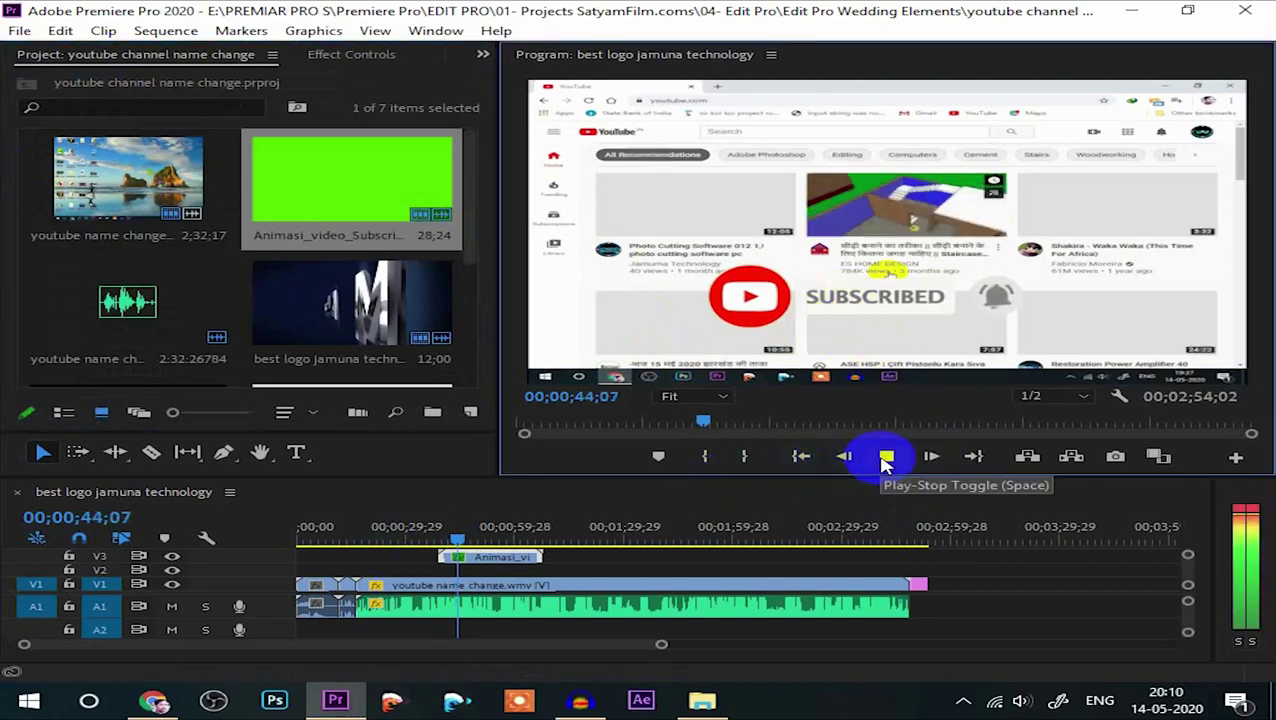
pyautogui.click(884, 463)
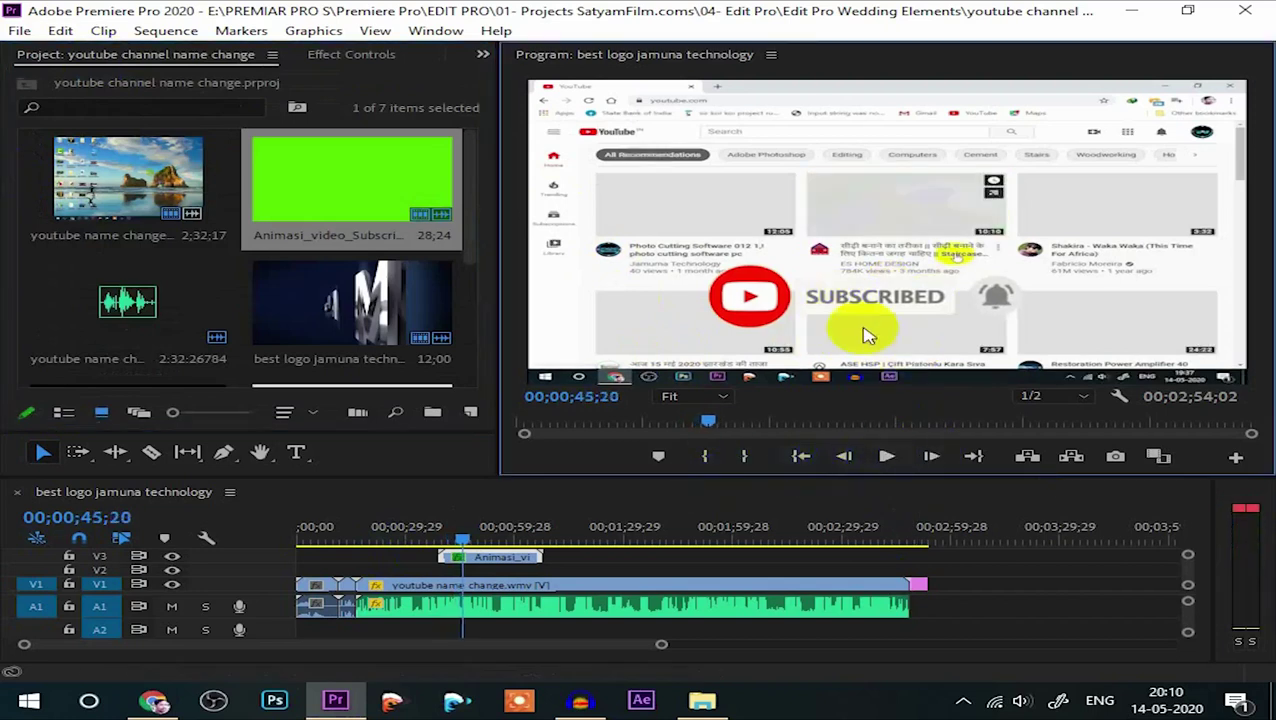
# Shrink the Subscribed overlay, move it to the lower-left corner and replay to check.
pyautogui.click(762, 307)
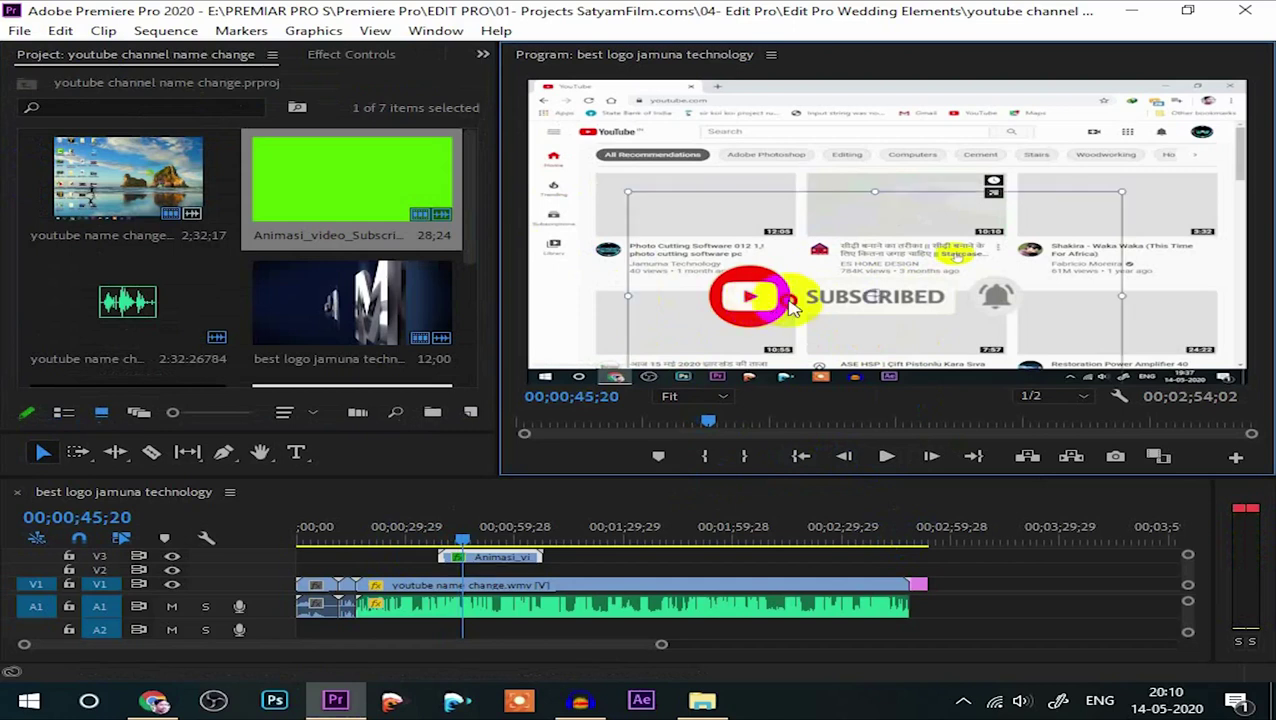
pyautogui.moveTo(768, 307); pyautogui.dragTo(774, 305)
pyautogui.moveTo(1117, 200); pyautogui.dragTo(1054, 249)
pyautogui.moveTo(820, 297); pyautogui.dragTo(562, 350)
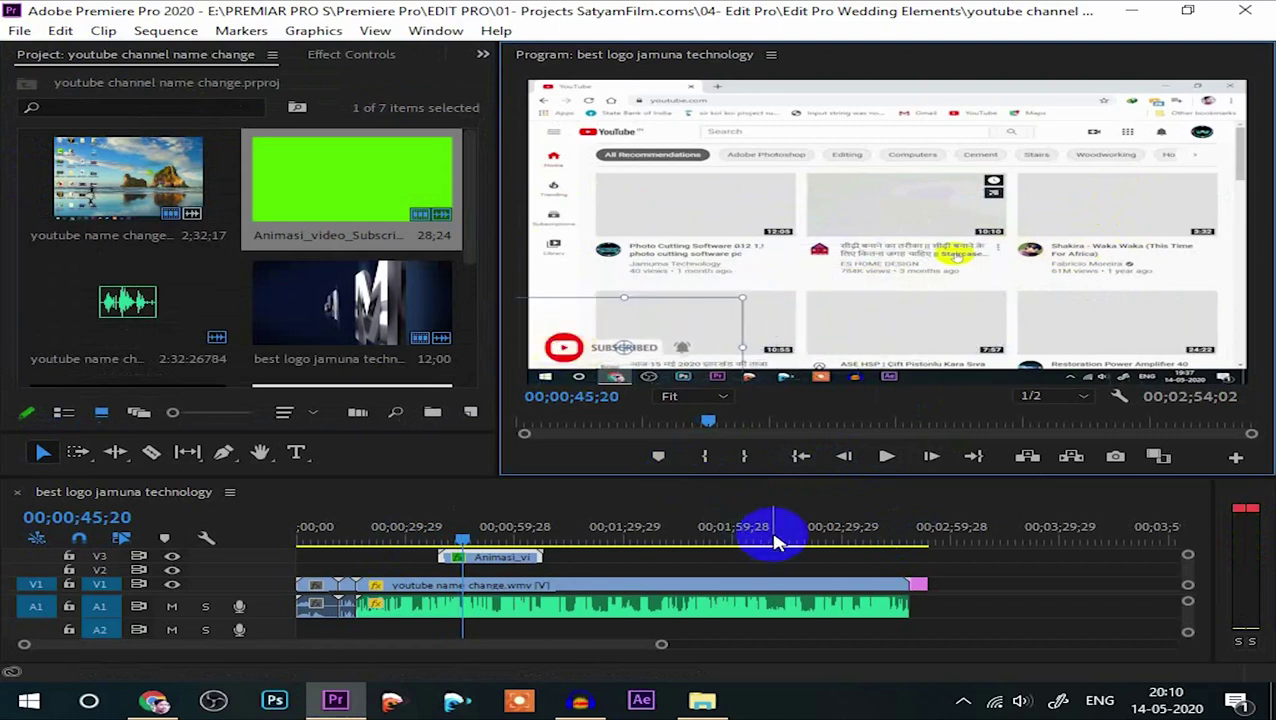
pyautogui.press('space')
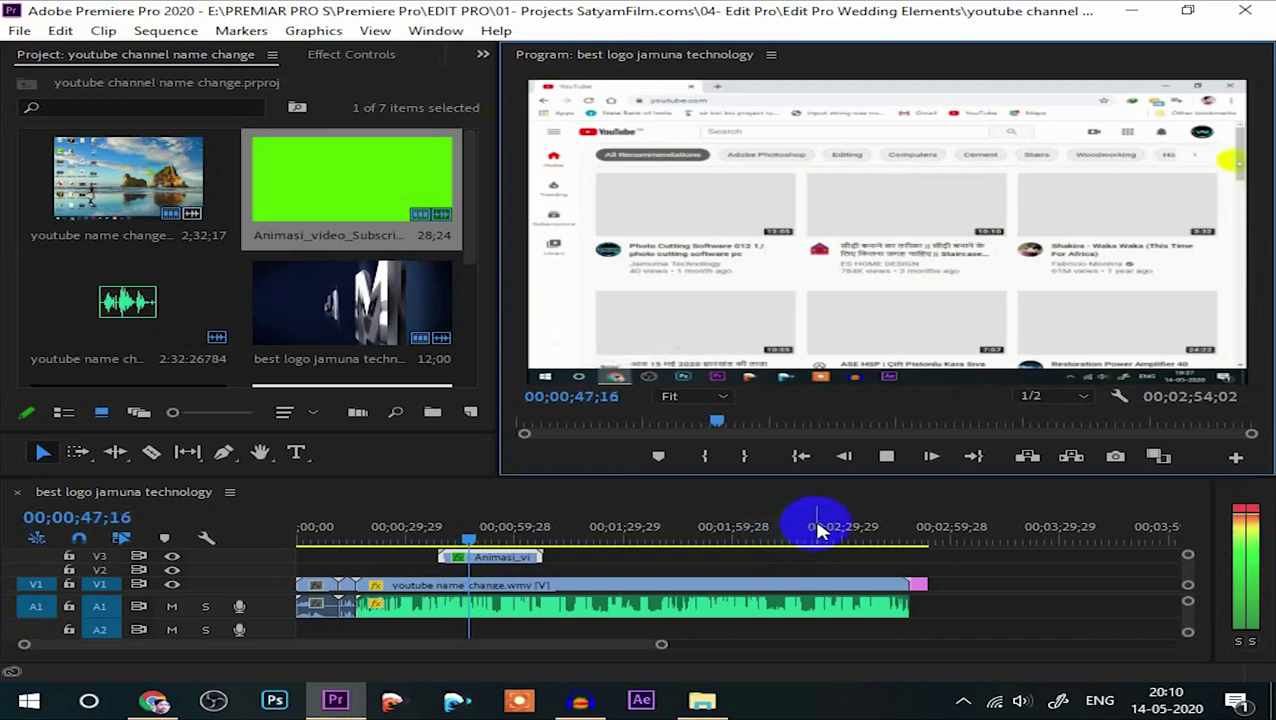
pyautogui.click(565, 543)
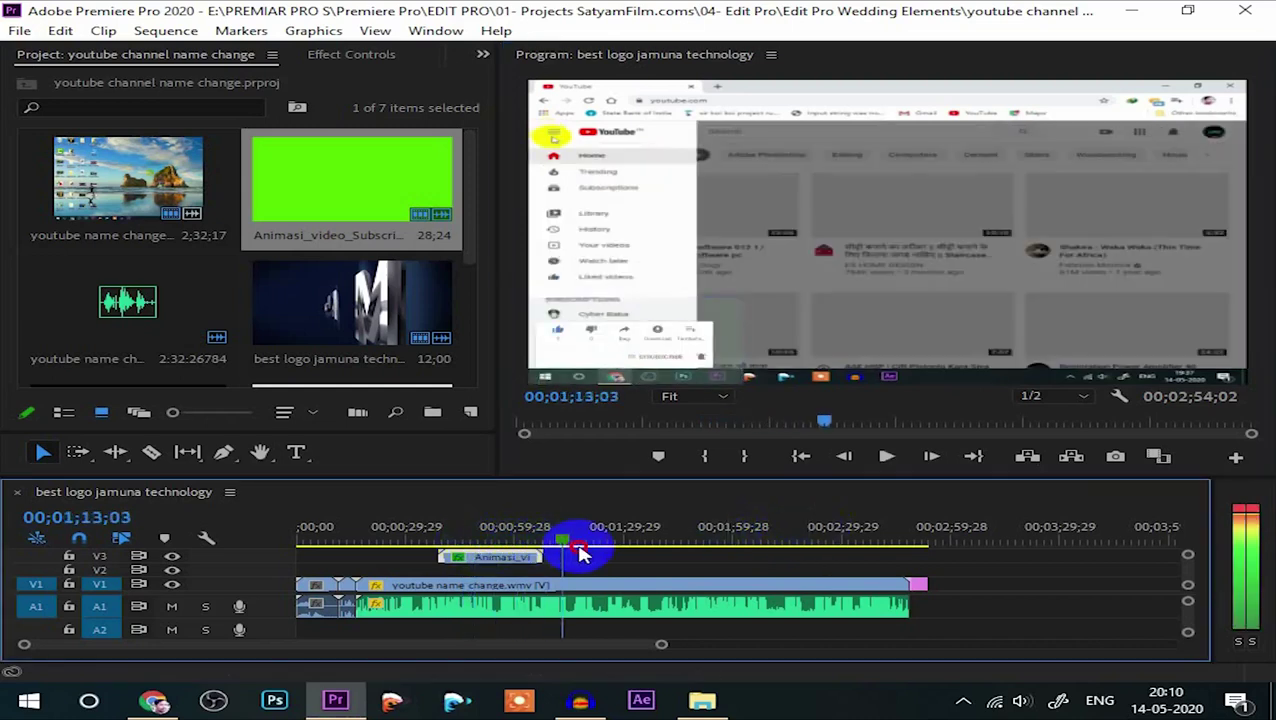
pyautogui.moveTo(578, 547); pyautogui.dragTo(653, 545)
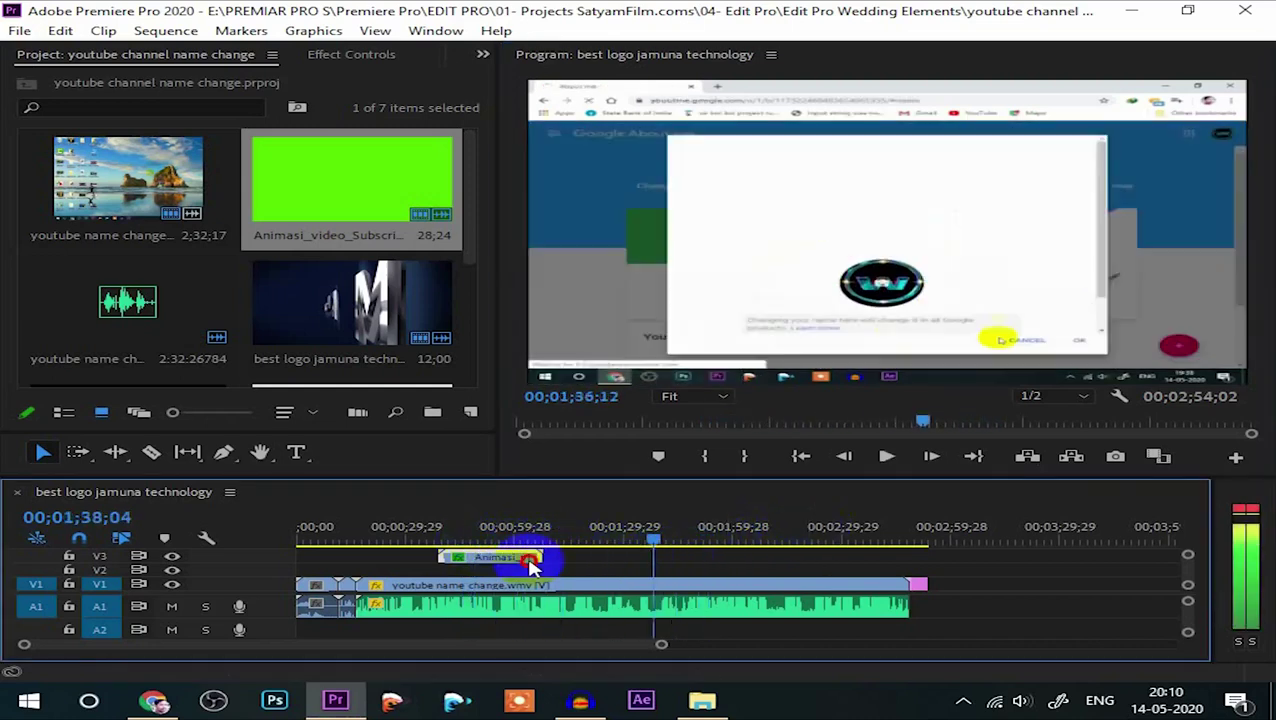
pyautogui.moveTo(531, 566); pyautogui.dragTo(384, 567)
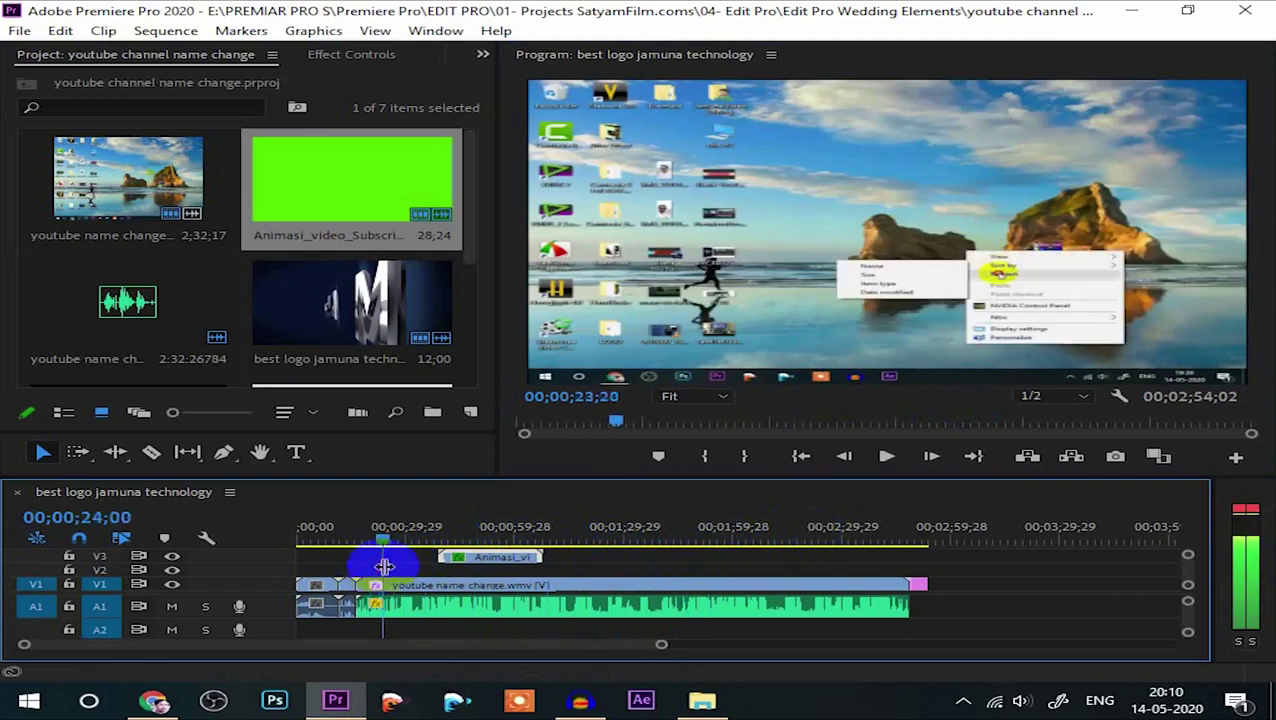
pyautogui.click(504, 581)
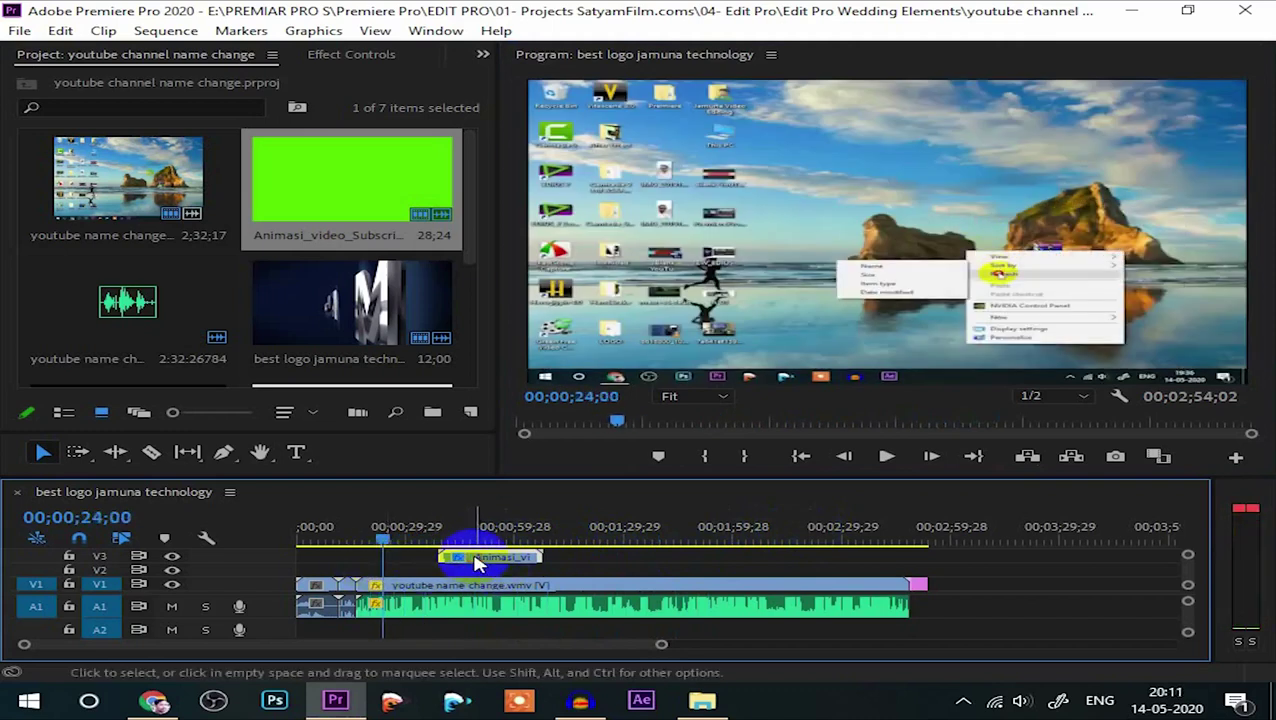
pyautogui.moveTo(478, 561); pyautogui.dragTo(573, 567)
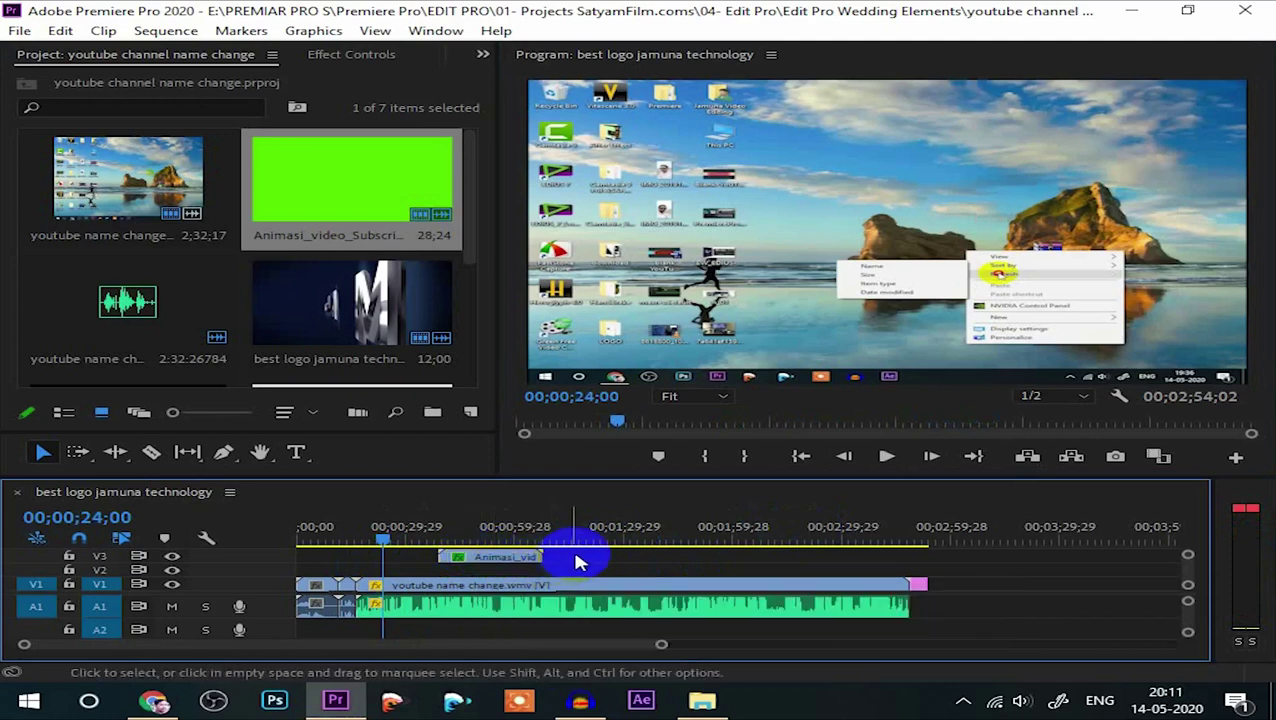
pyautogui.hotkey('ctrl', 'v')
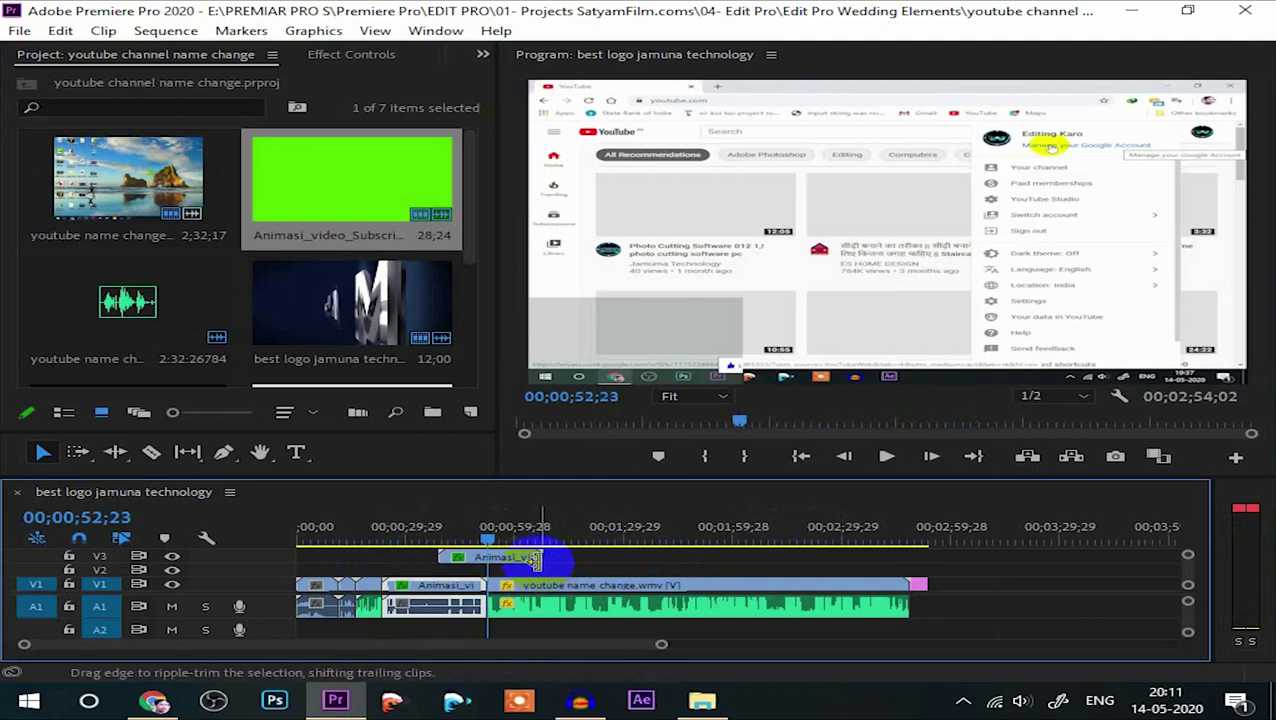
pyautogui.hotkey('ctrl', 'z')
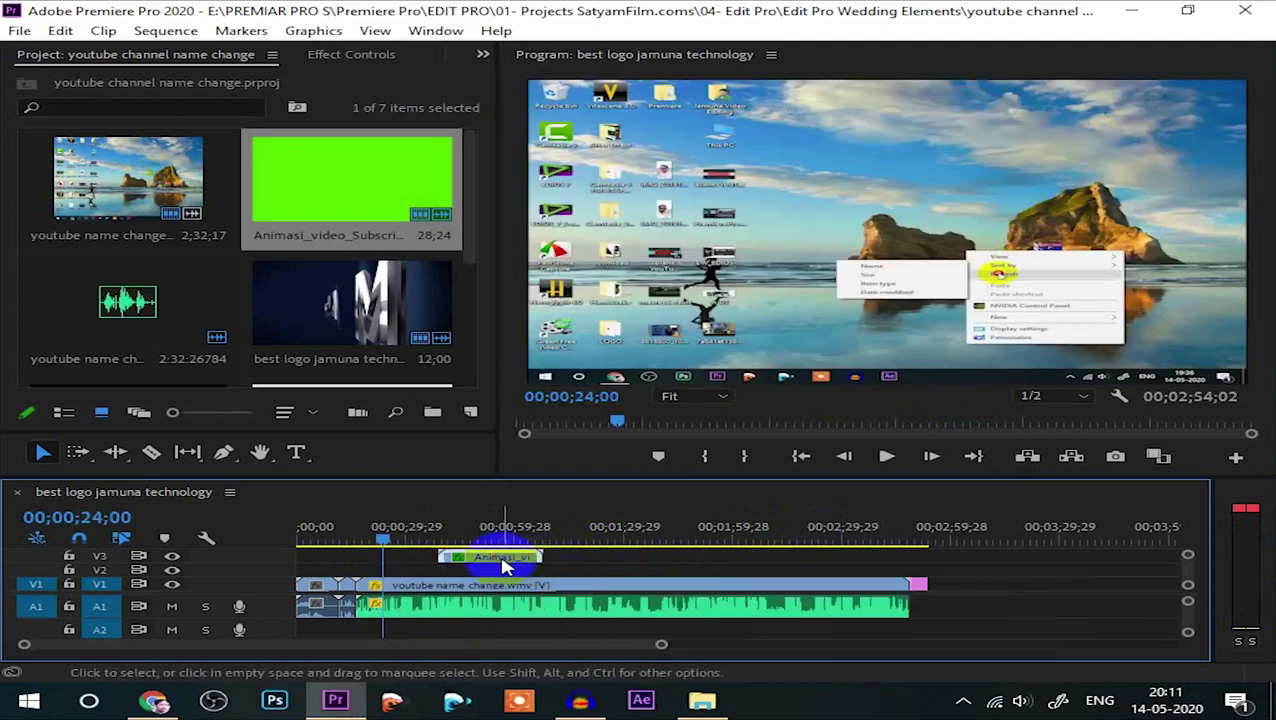
pyautogui.click(585, 564)
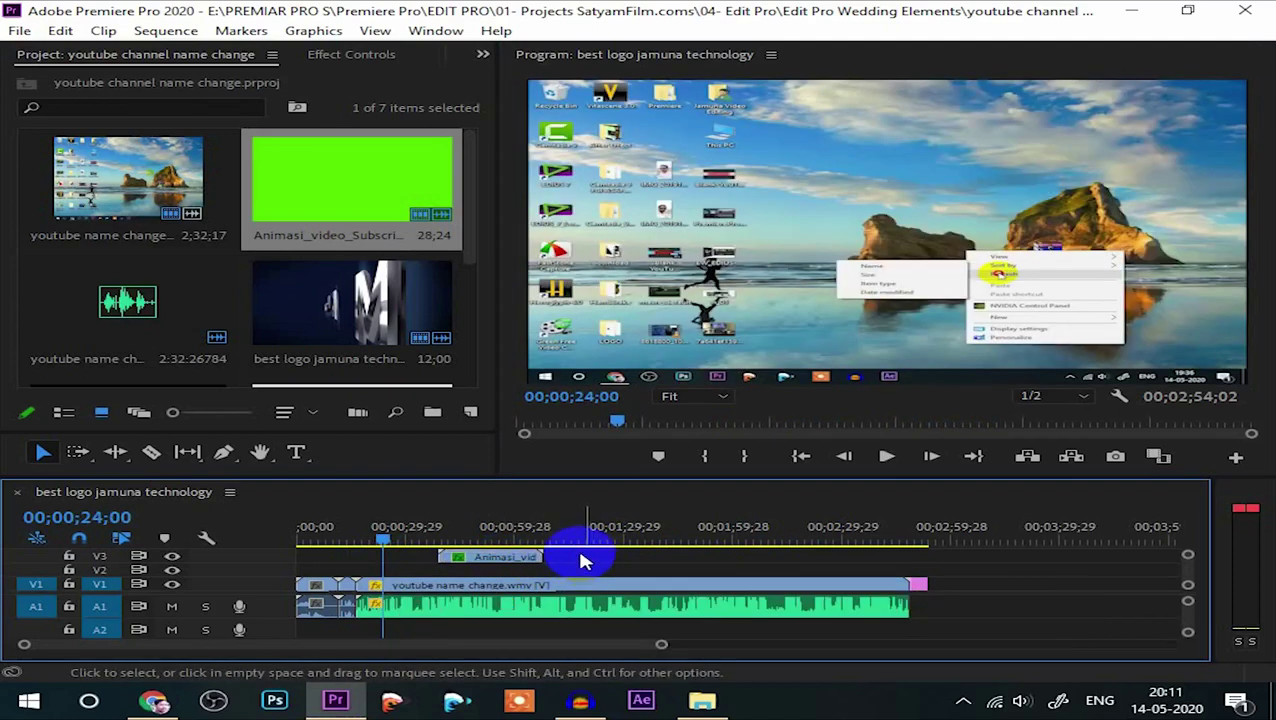
pyautogui.hotkey('ctrl', 'v')
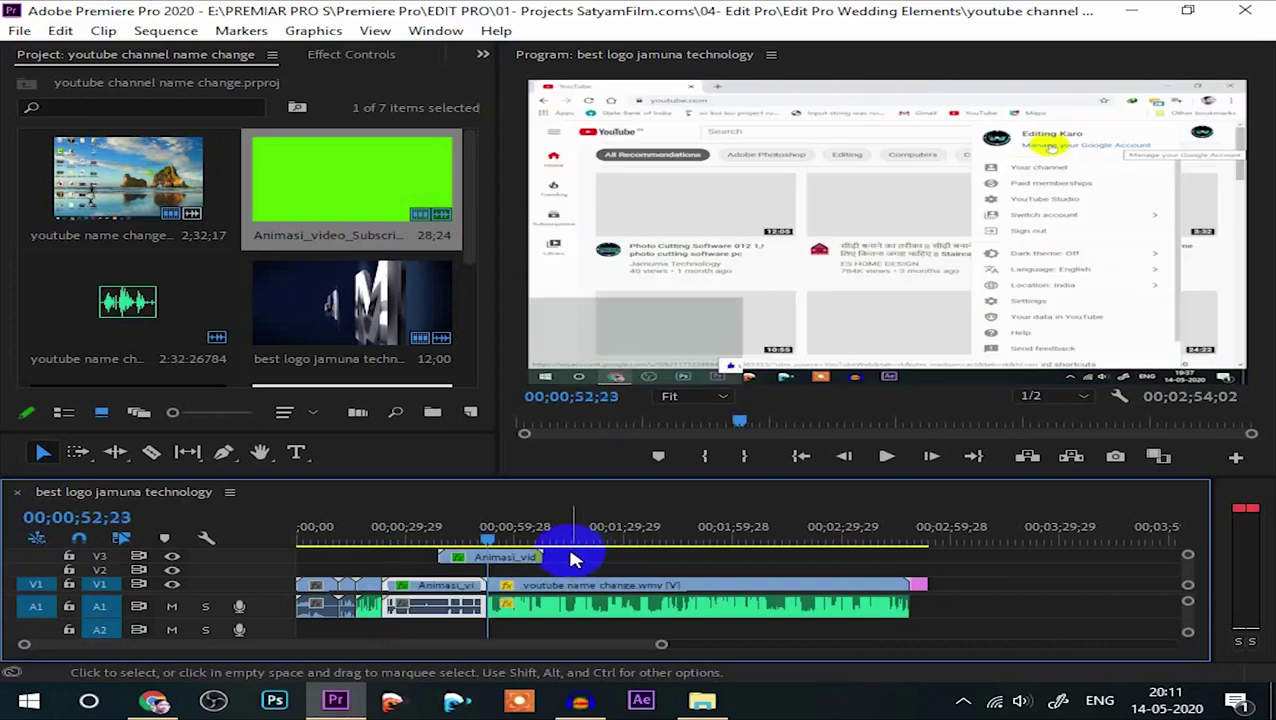
pyautogui.hotkey('ctrl', 'z')
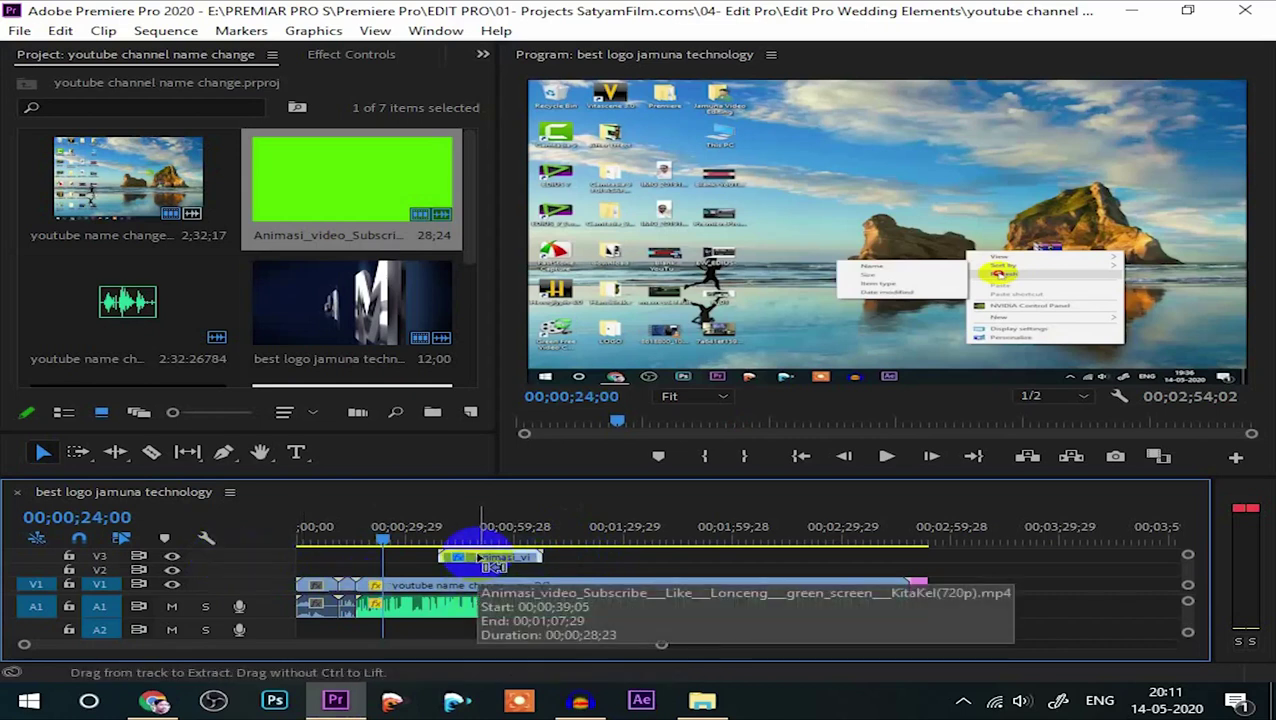
# Duplicate the Animasi overlay onto V2 at the recording's start and shift the V3 original later.
pyautogui.moveTo(478, 560); pyautogui.dragTo(488, 577)
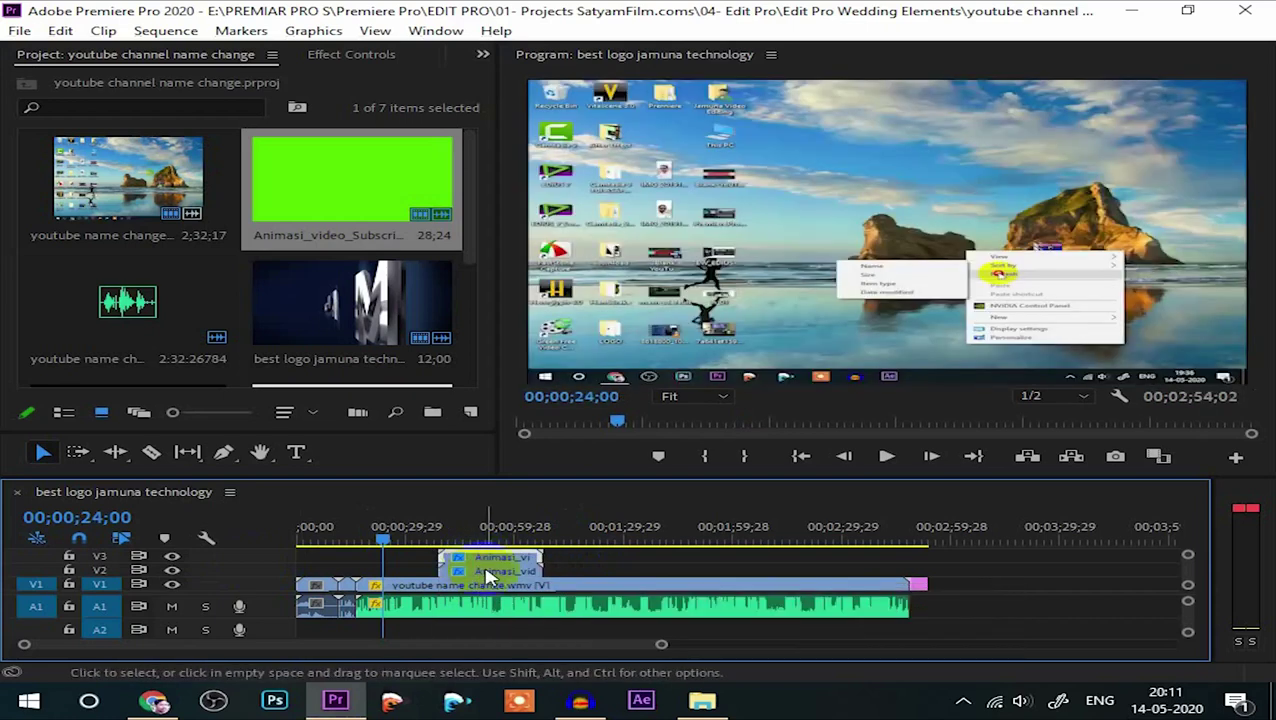
pyautogui.moveTo(476, 575)
pyautogui.mouseDown()
pyautogui.moveTo(425, 573)
pyautogui.moveTo(611, 563)
pyautogui.mouseUp()
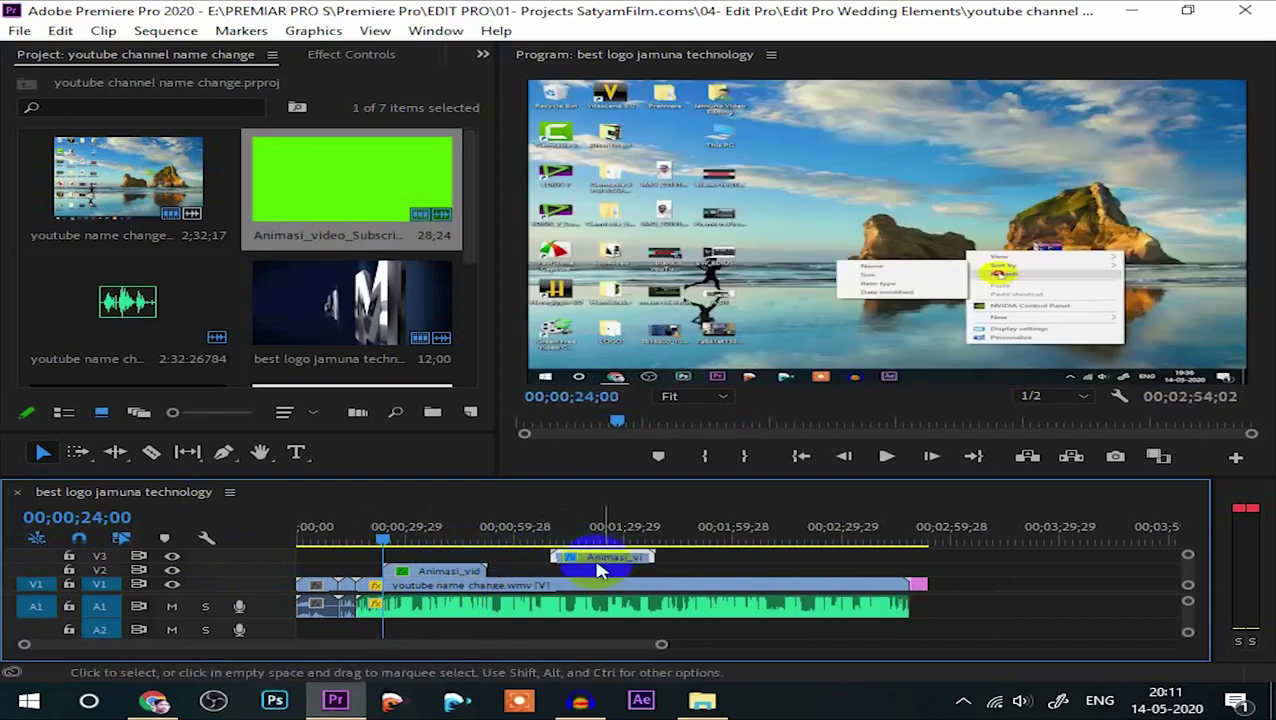
pyautogui.moveTo(433, 575); pyautogui.dragTo(463, 577)
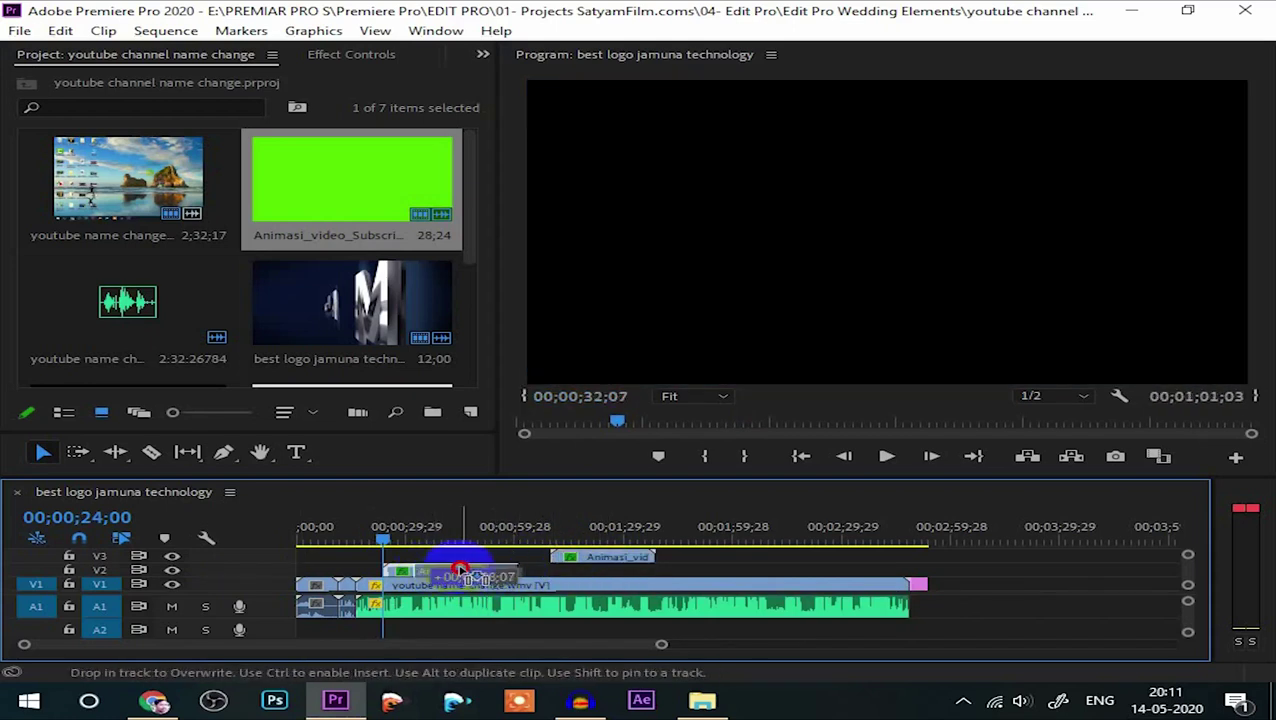
pyautogui.moveTo(384, 532); pyautogui.dragTo(432, 548)
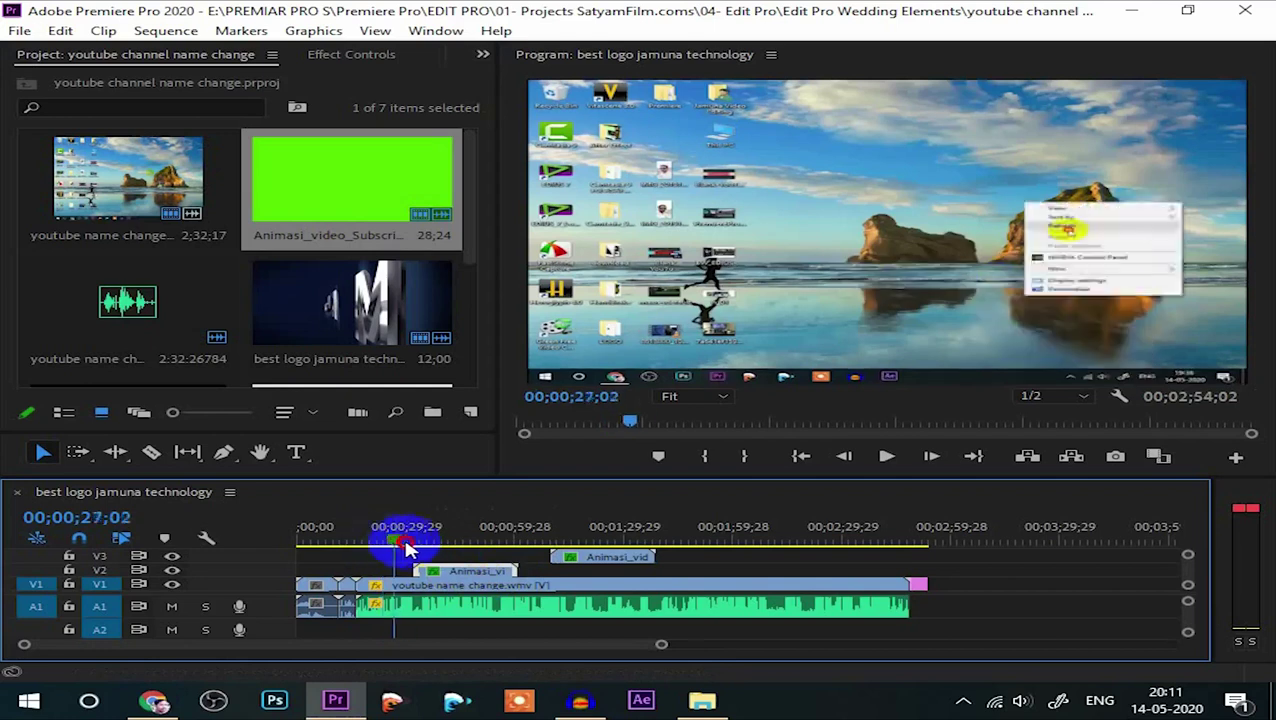
pyautogui.moveTo(432, 550); pyautogui.dragTo(370, 541)
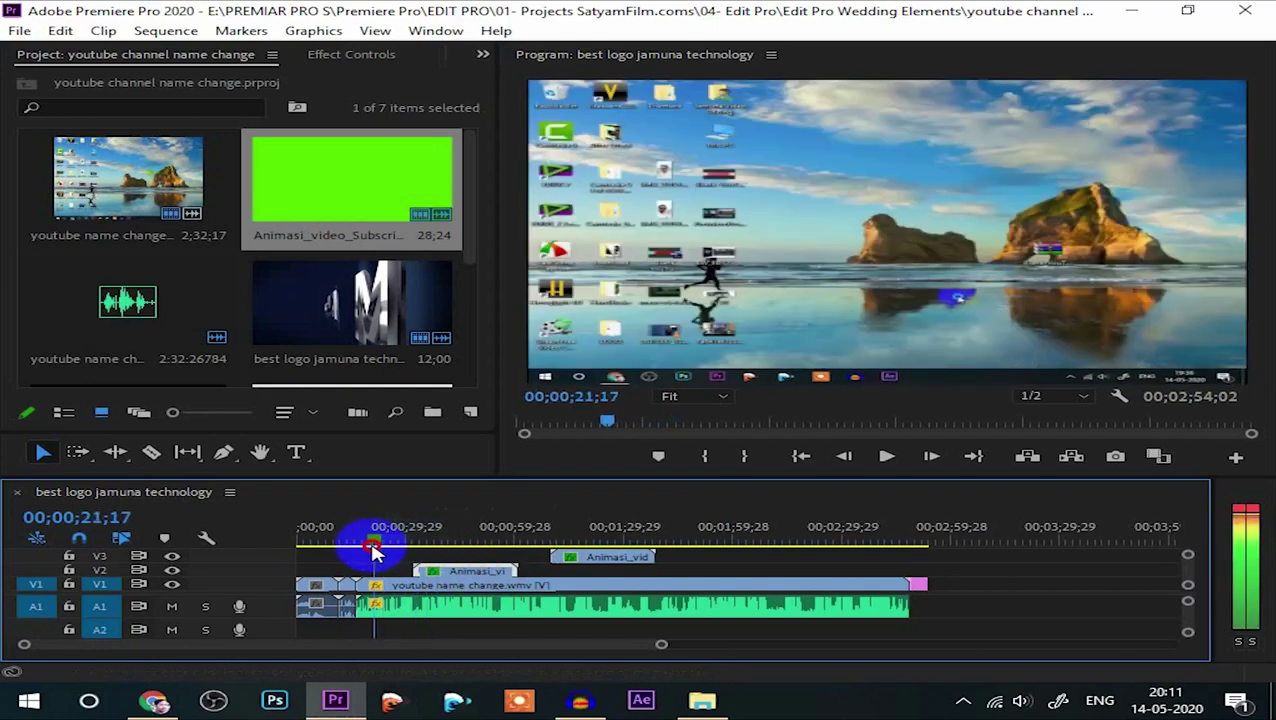
pyautogui.moveTo(456, 570)
pyautogui.mouseDown()
pyautogui.moveTo(389, 573)
pyautogui.moveTo(337, 548)
pyautogui.moveTo(420, 572)
pyautogui.moveTo(404, 556)
pyautogui.mouseUp()
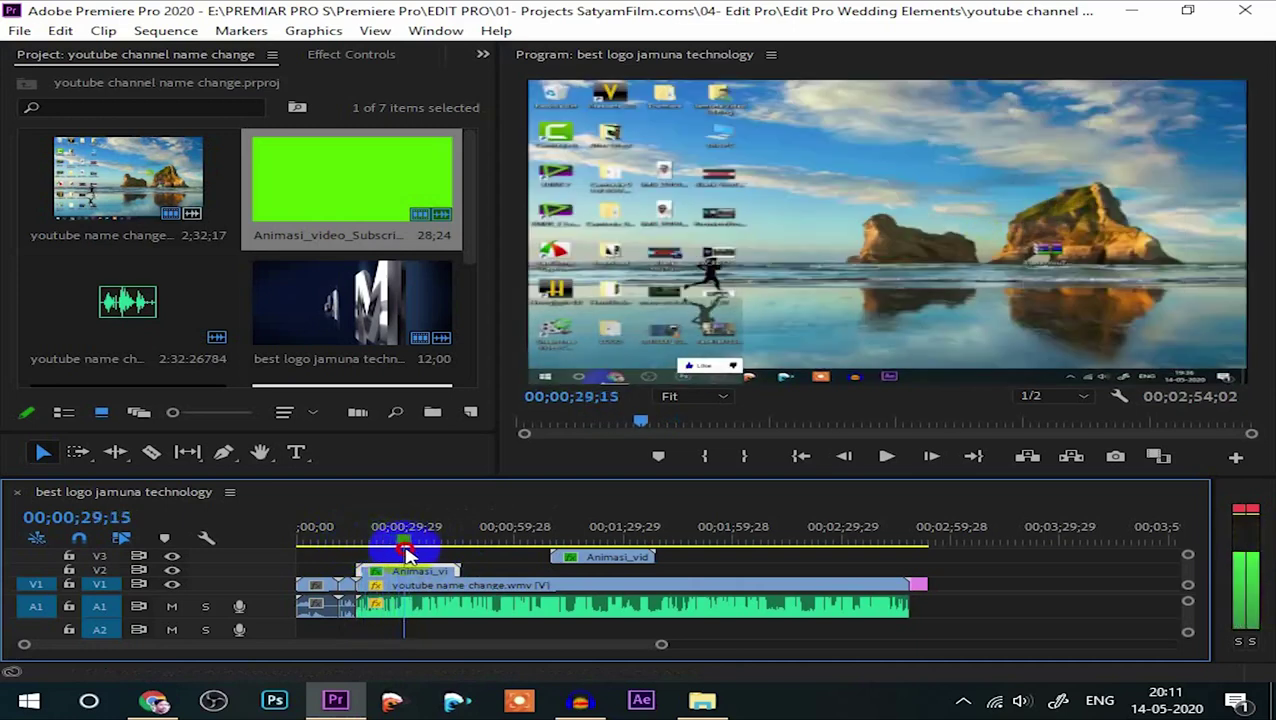
# Scale up the Like overlay, place it on the right of the frame, and preview playback.
pyautogui.click(703, 372)
pyautogui.moveTo(670, 362); pyautogui.dragTo(1005, 262)
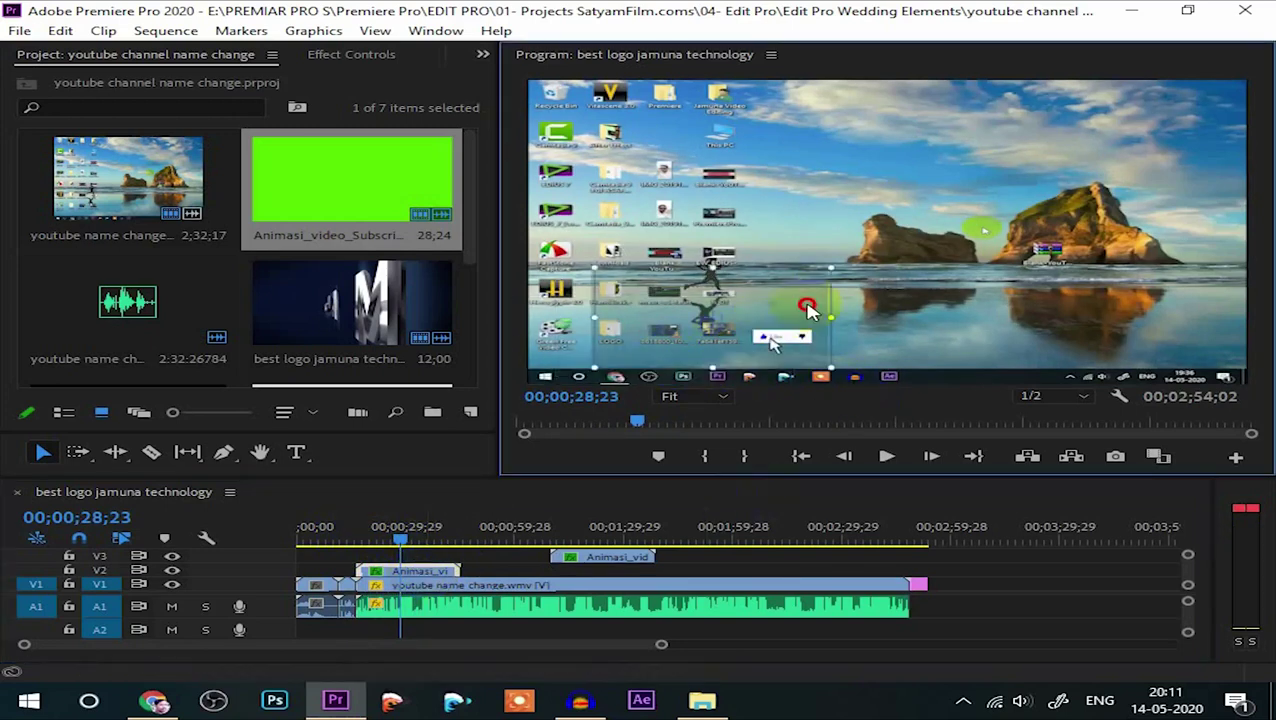
pyautogui.moveTo(1060, 297); pyautogui.dragTo(1215, 375)
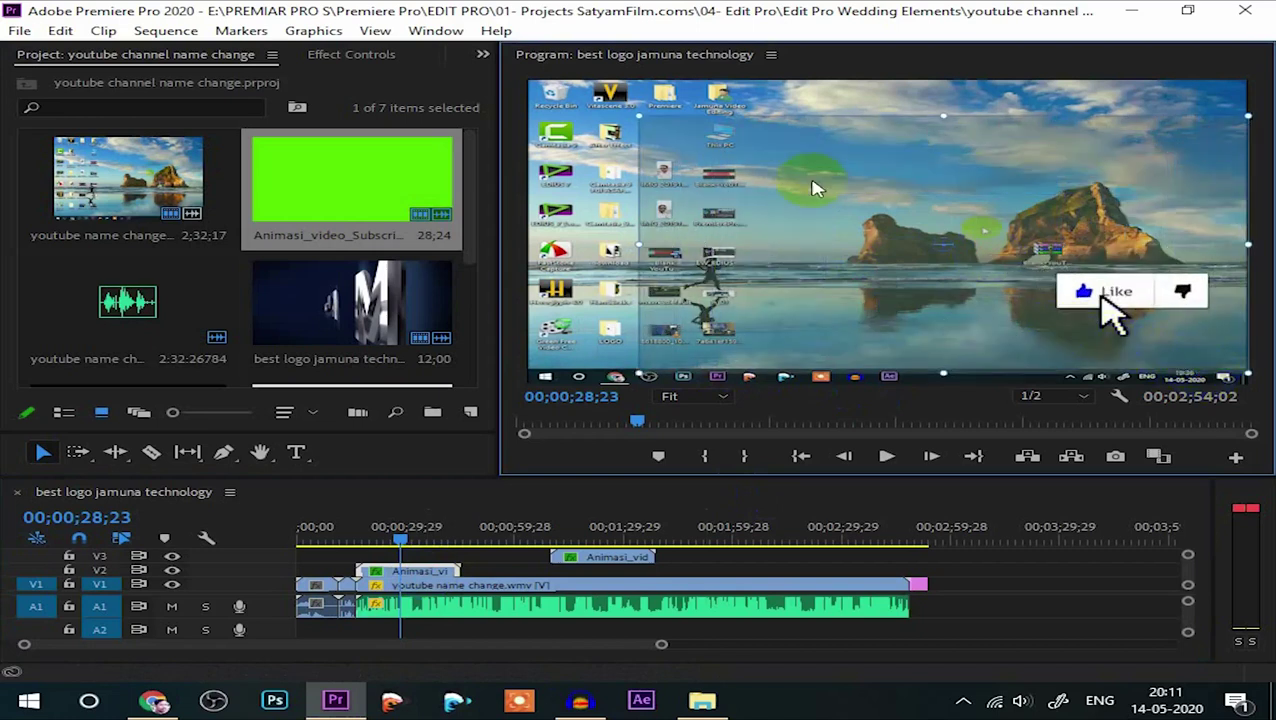
pyautogui.moveTo(636, 118); pyautogui.dragTo(421, 78)
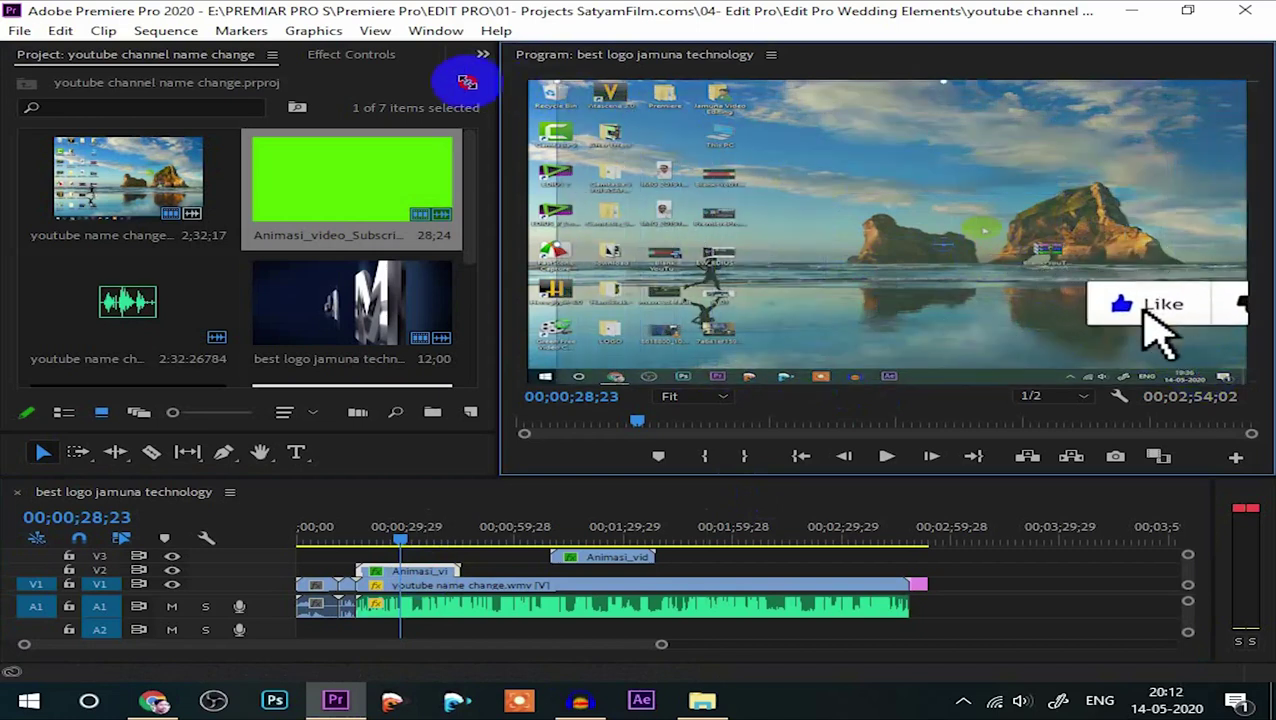
pyautogui.moveTo(893, 228); pyautogui.dragTo(845, 225)
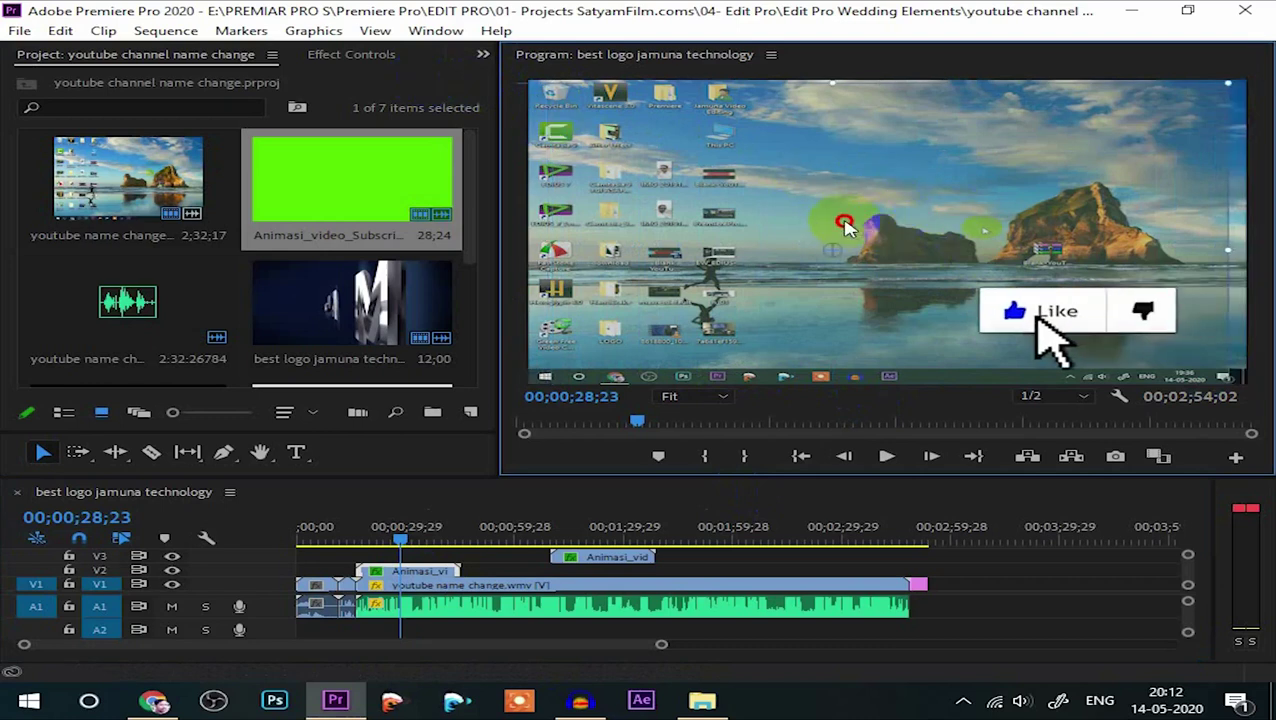
pyautogui.press('space')
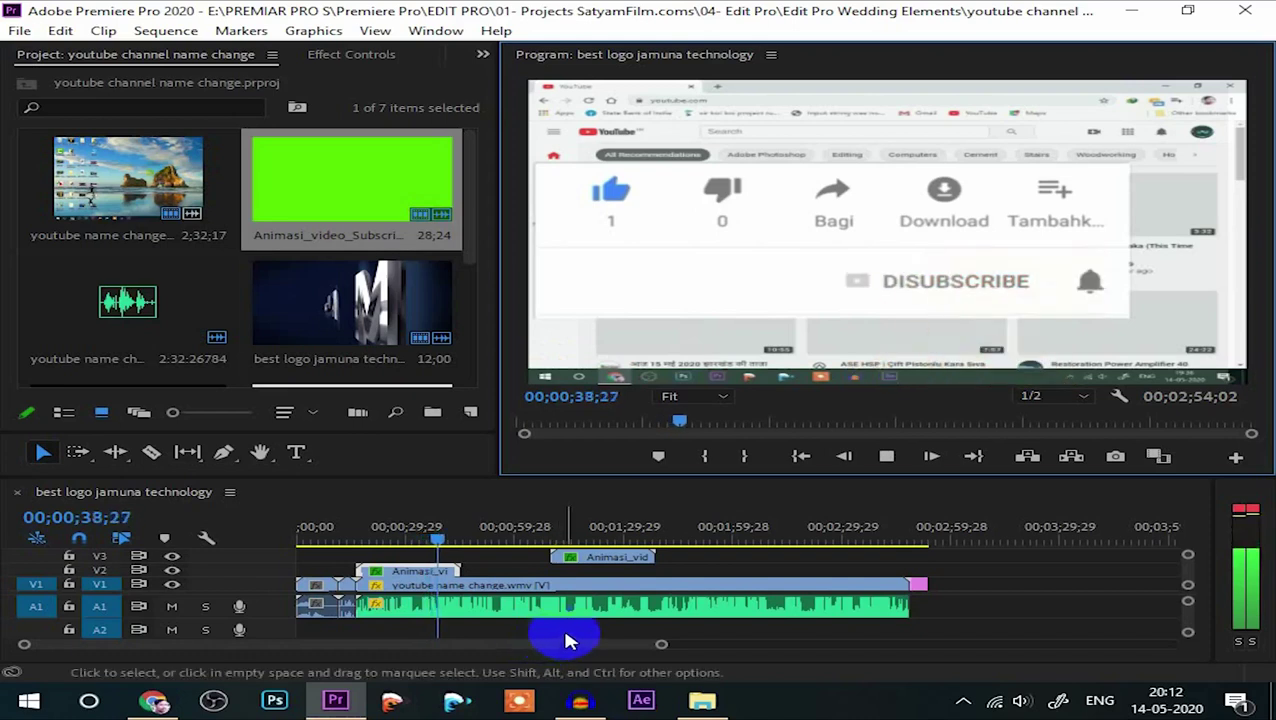
pyautogui.moveTo(470, 536)
pyautogui.mouseDown()
pyautogui.moveTo(680, 558)
pyautogui.moveTo(568, 565)
pyautogui.moveTo(622, 565)
pyautogui.mouseUp()
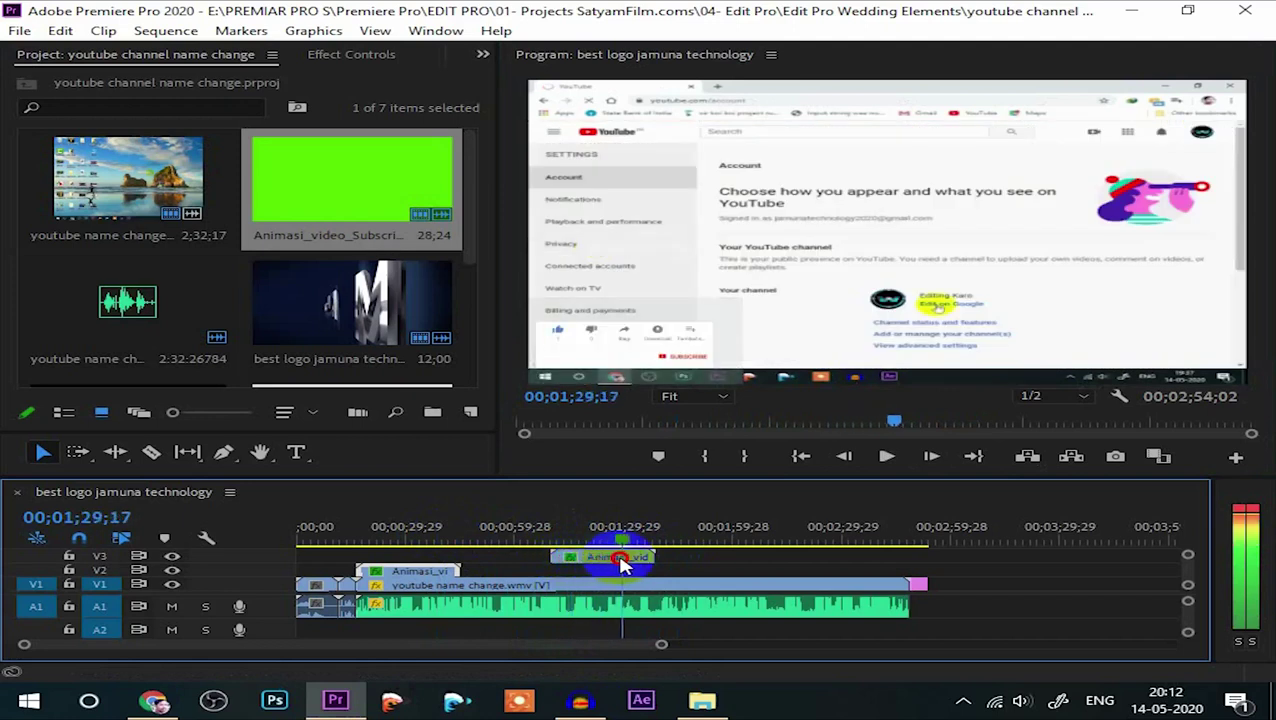
pyautogui.moveTo(608, 565)
pyautogui.mouseDown()
pyautogui.moveTo(628, 564)
pyautogui.moveTo(595, 562)
pyautogui.moveTo(611, 563)
pyautogui.mouseUp()
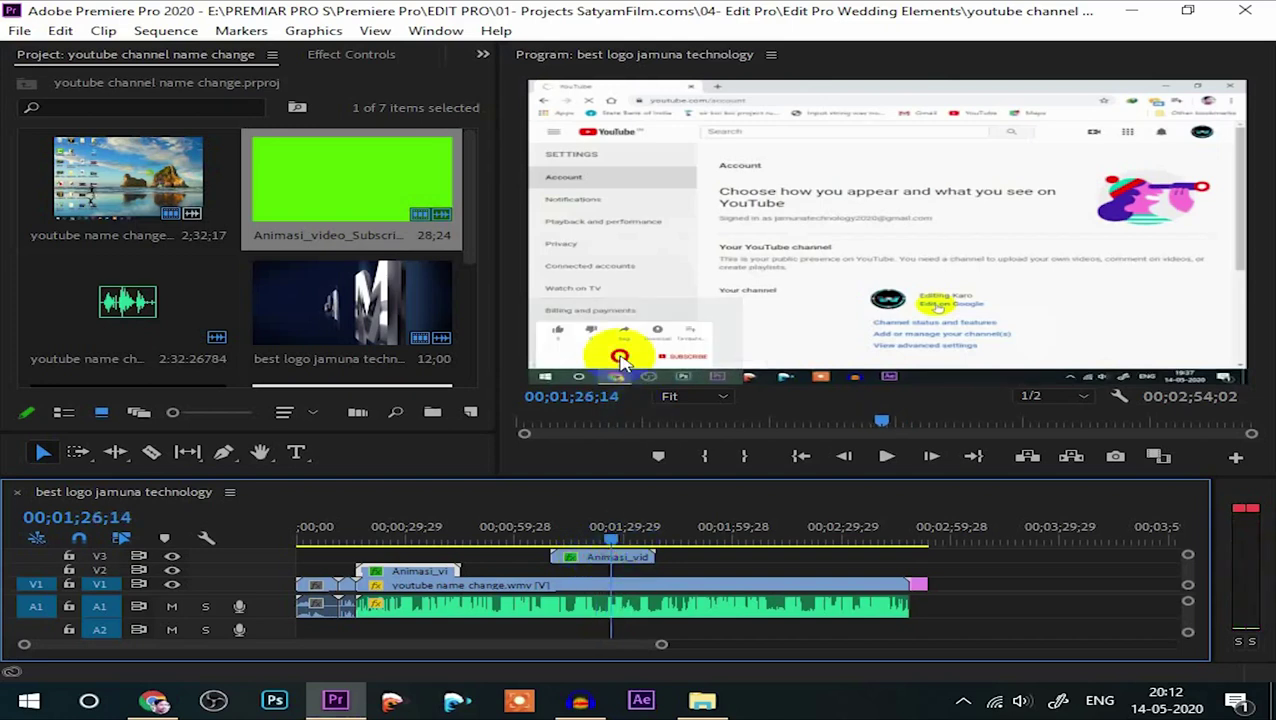
# Move the V3 Animasi overlay to the frame's lower-right corner, then return to the recording's start.
pyautogui.click(585, 556)
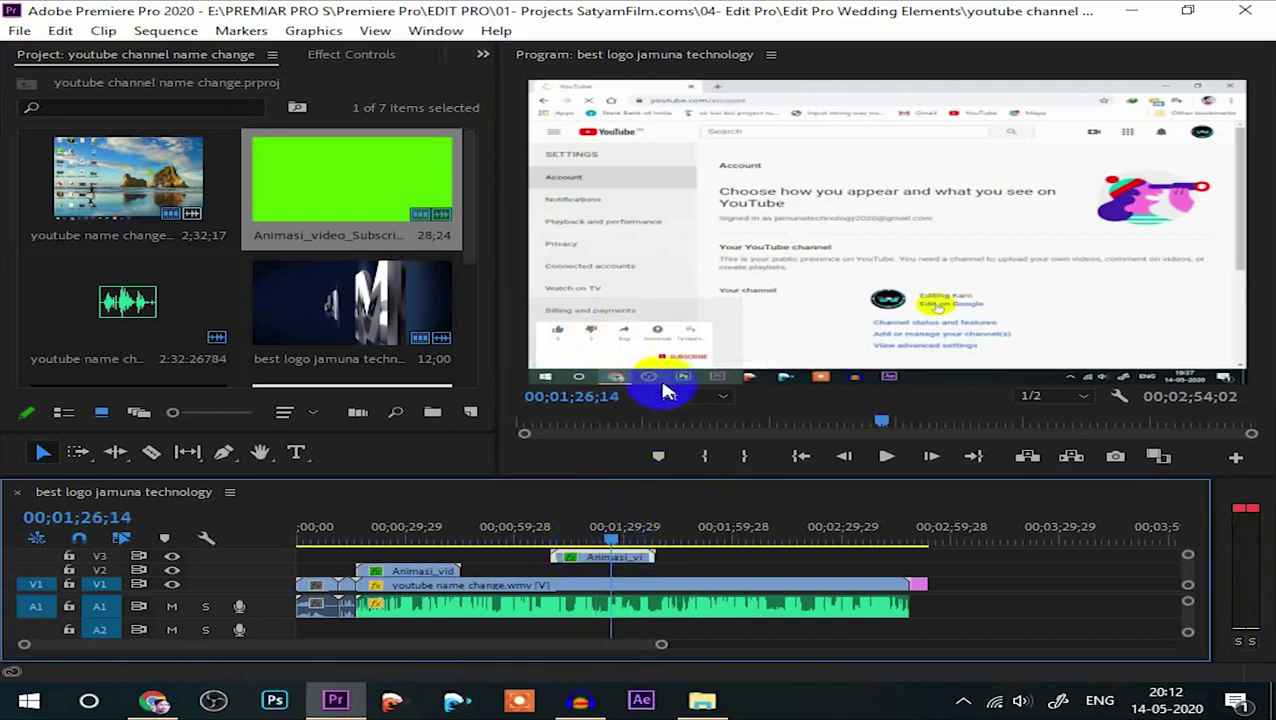
pyautogui.click(626, 342)
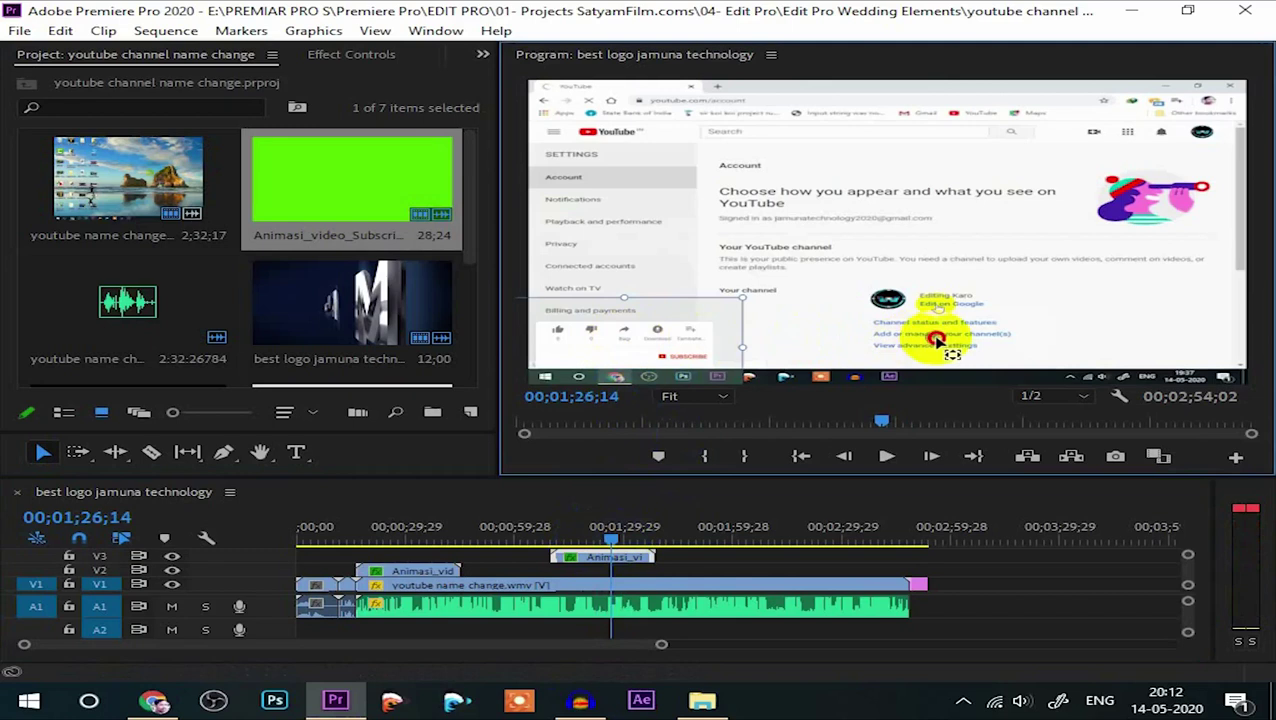
pyautogui.moveTo(700, 358); pyautogui.dragTo(1158, 352)
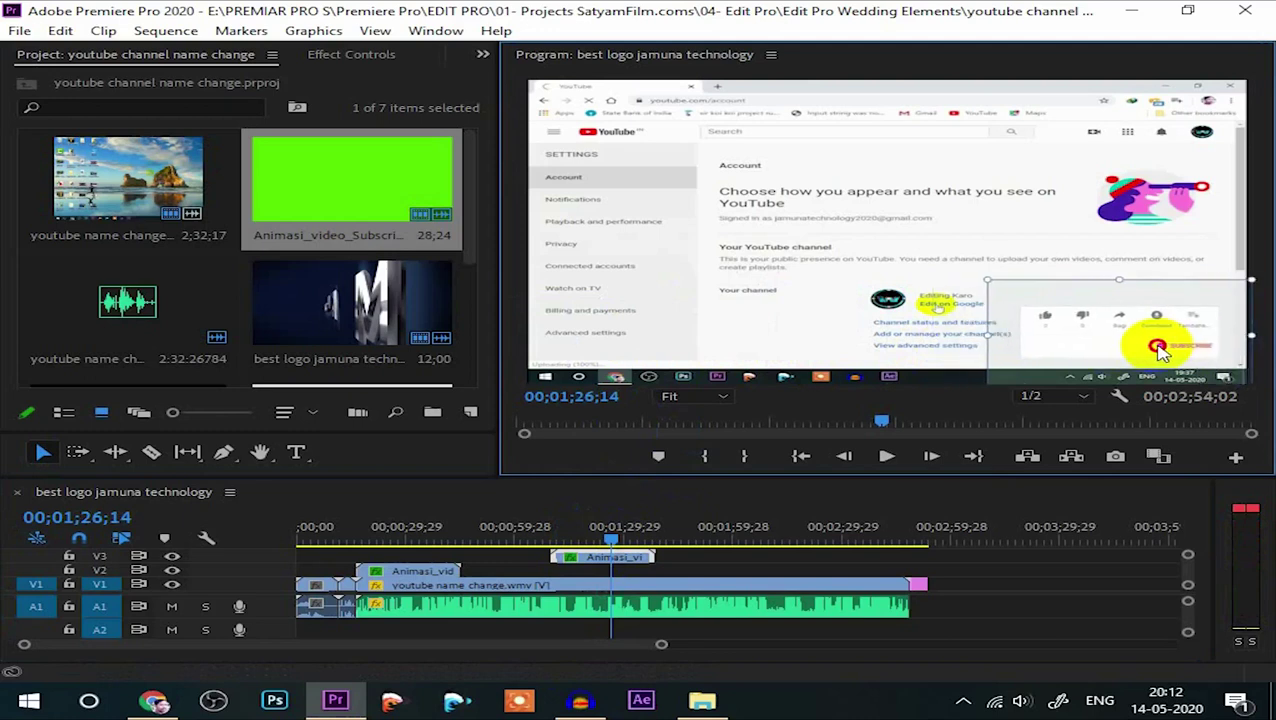
pyautogui.click(740, 338)
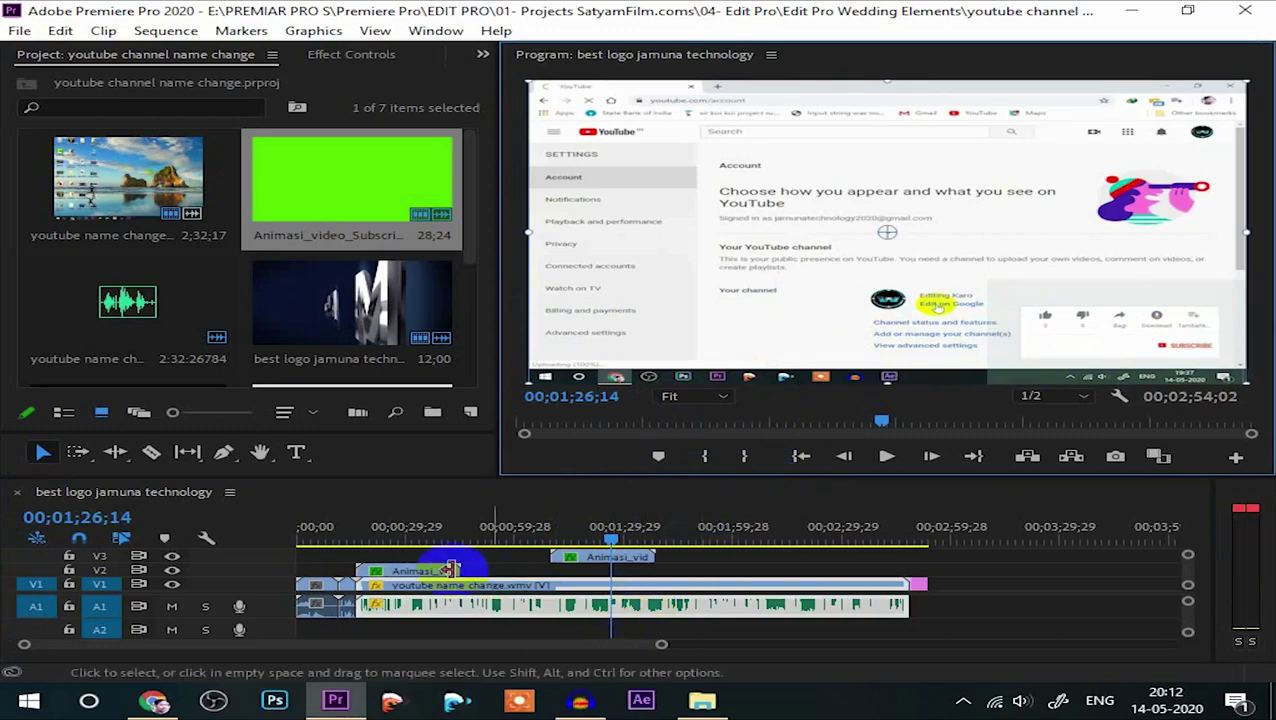
pyautogui.click(430, 578)
pyautogui.moveTo(610, 543); pyautogui.dragTo(384, 570)
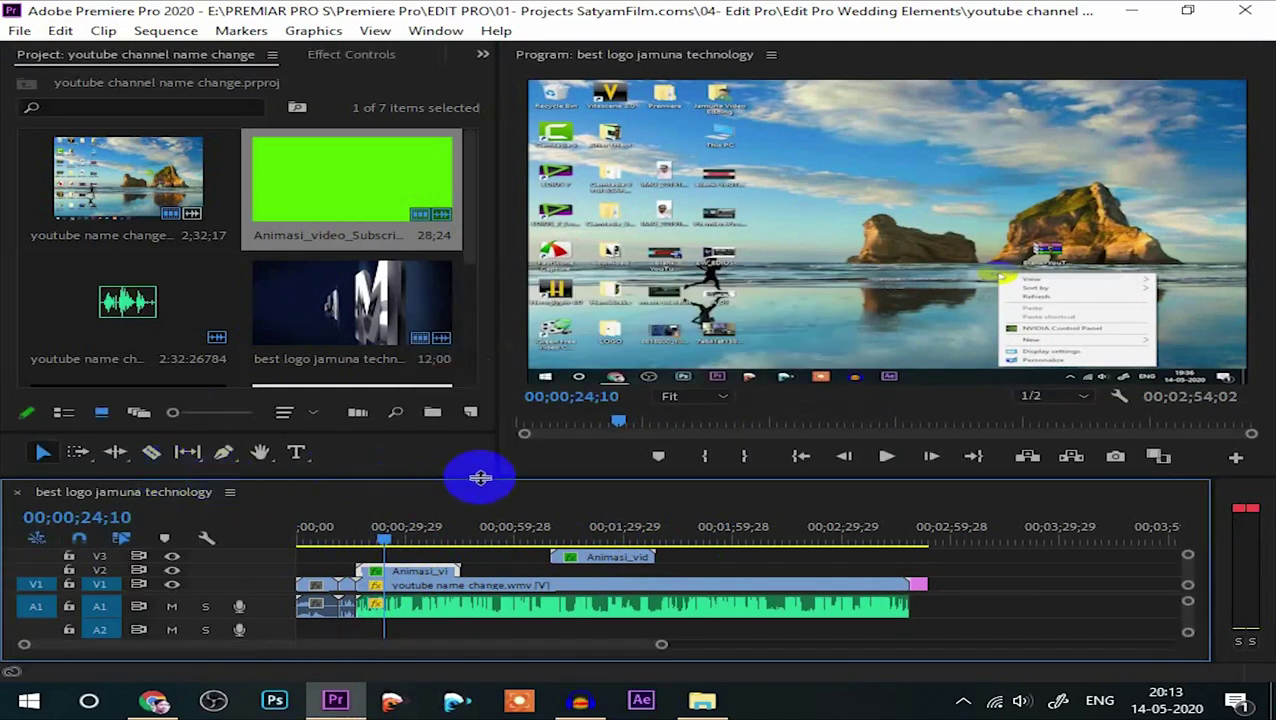
# Cut the V2 overlay and delete its excess piece to shorten it.
pyautogui.press('c')
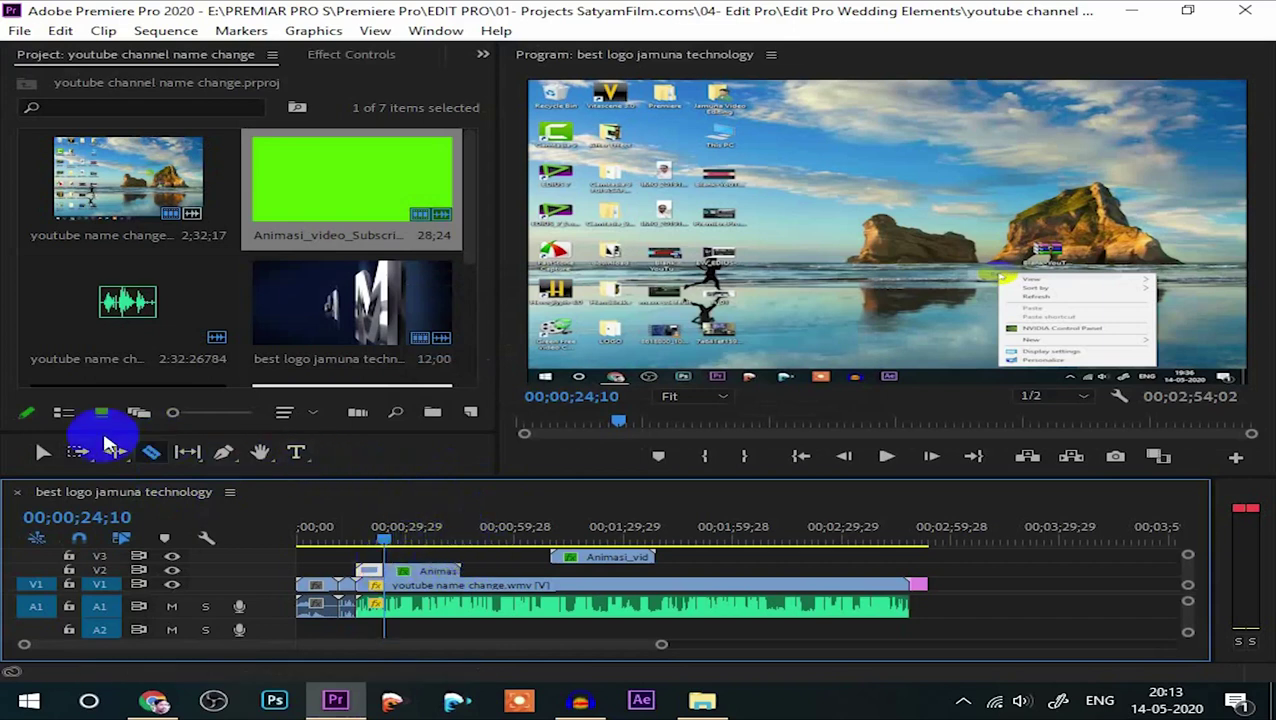
pyautogui.click(45, 453)
pyautogui.click(478, 608)
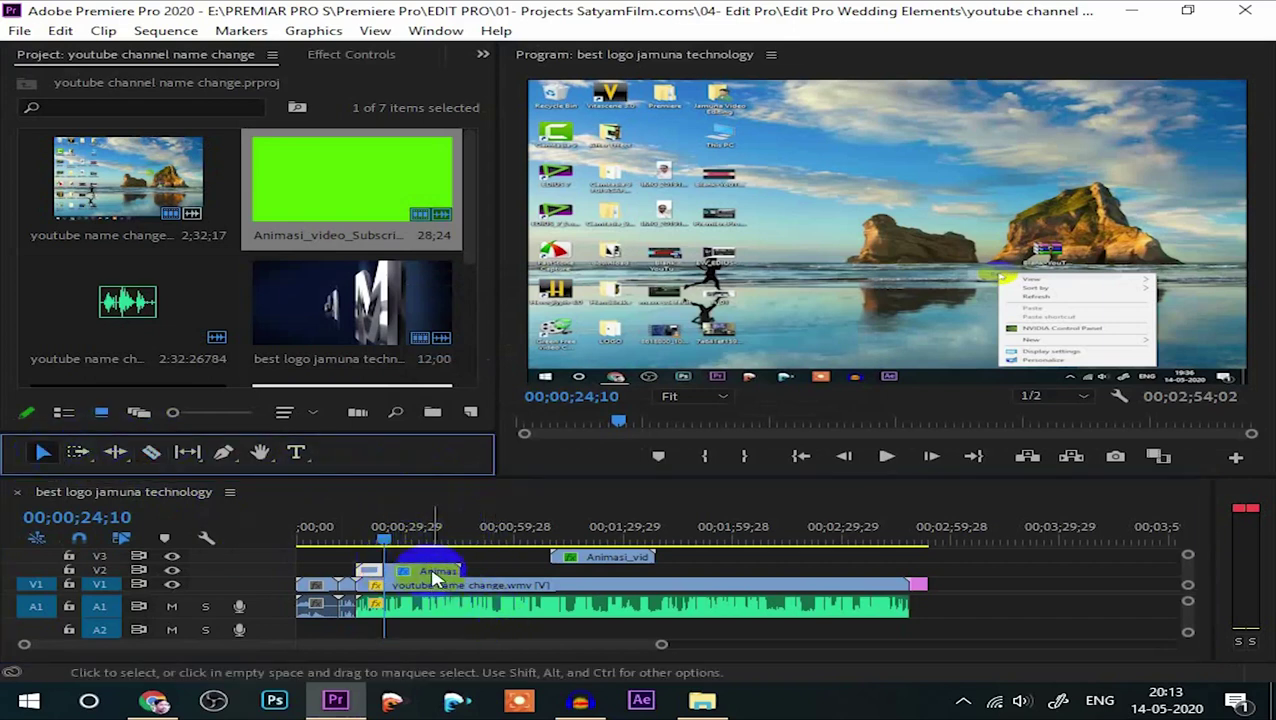
pyautogui.doubleClick(436, 576)
pyautogui.click(428, 576)
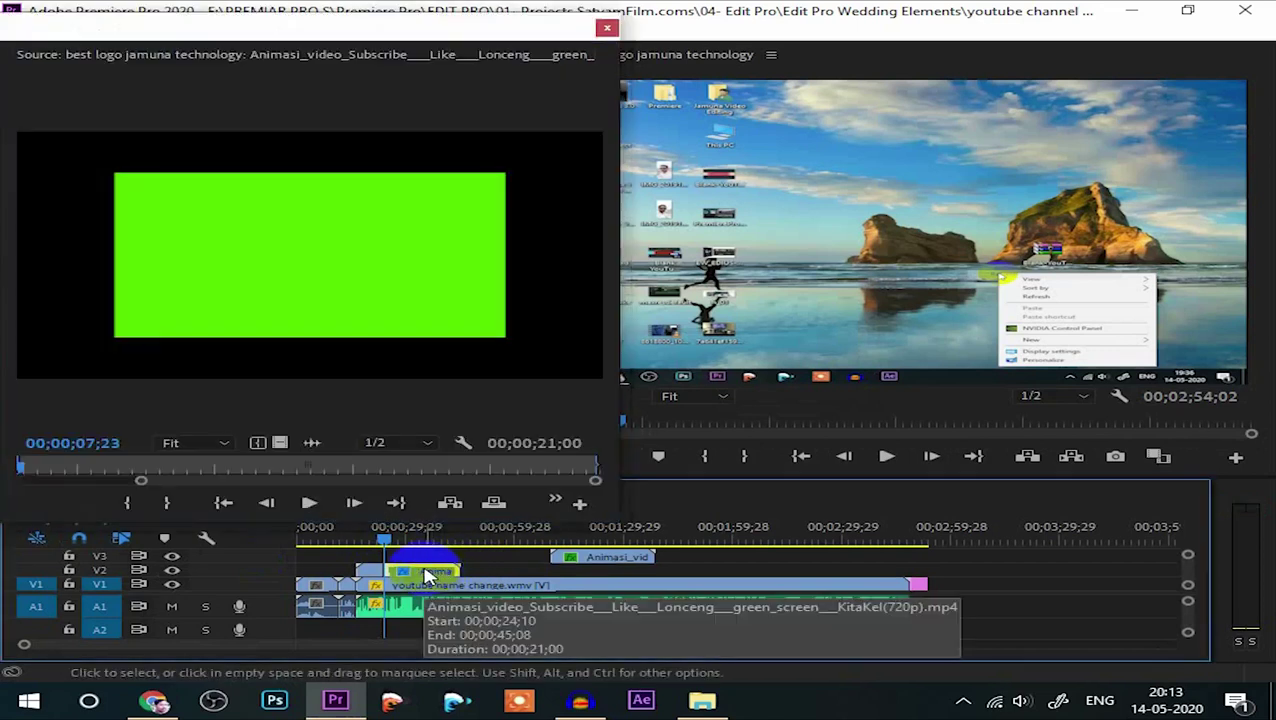
pyautogui.press('Delete')
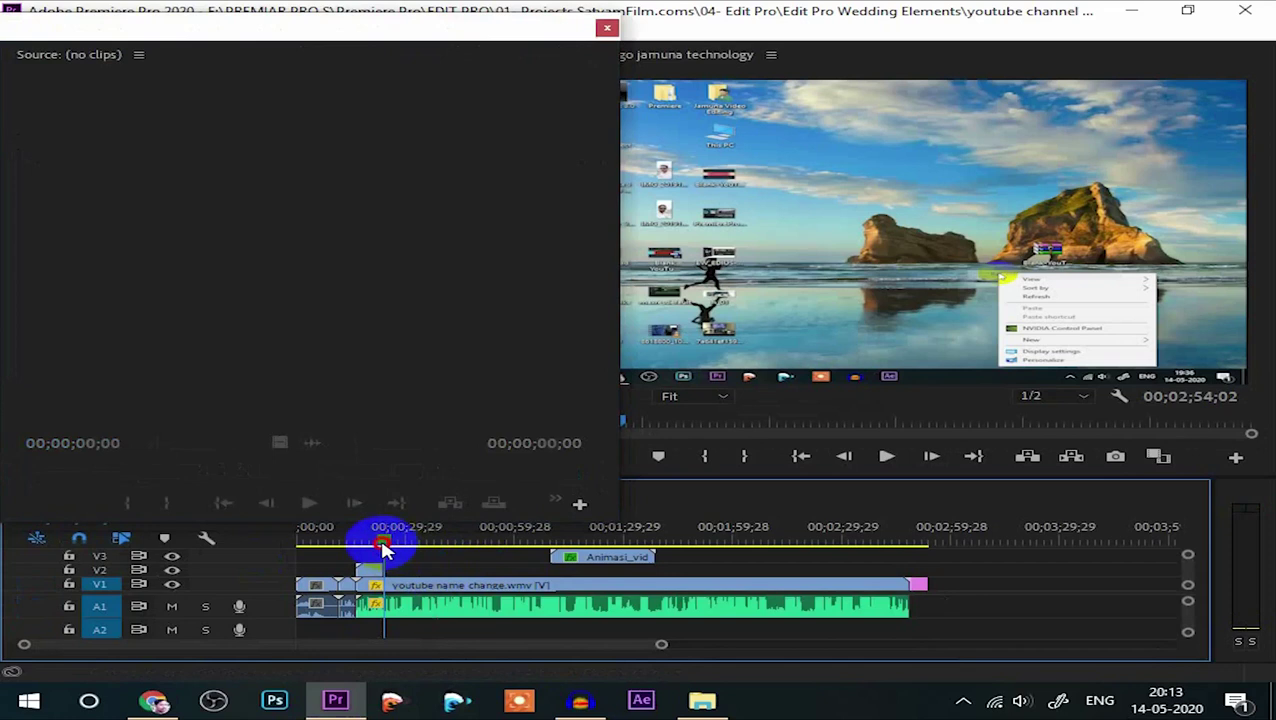
pyautogui.moveTo(388, 550); pyautogui.dragTo(390, 553)
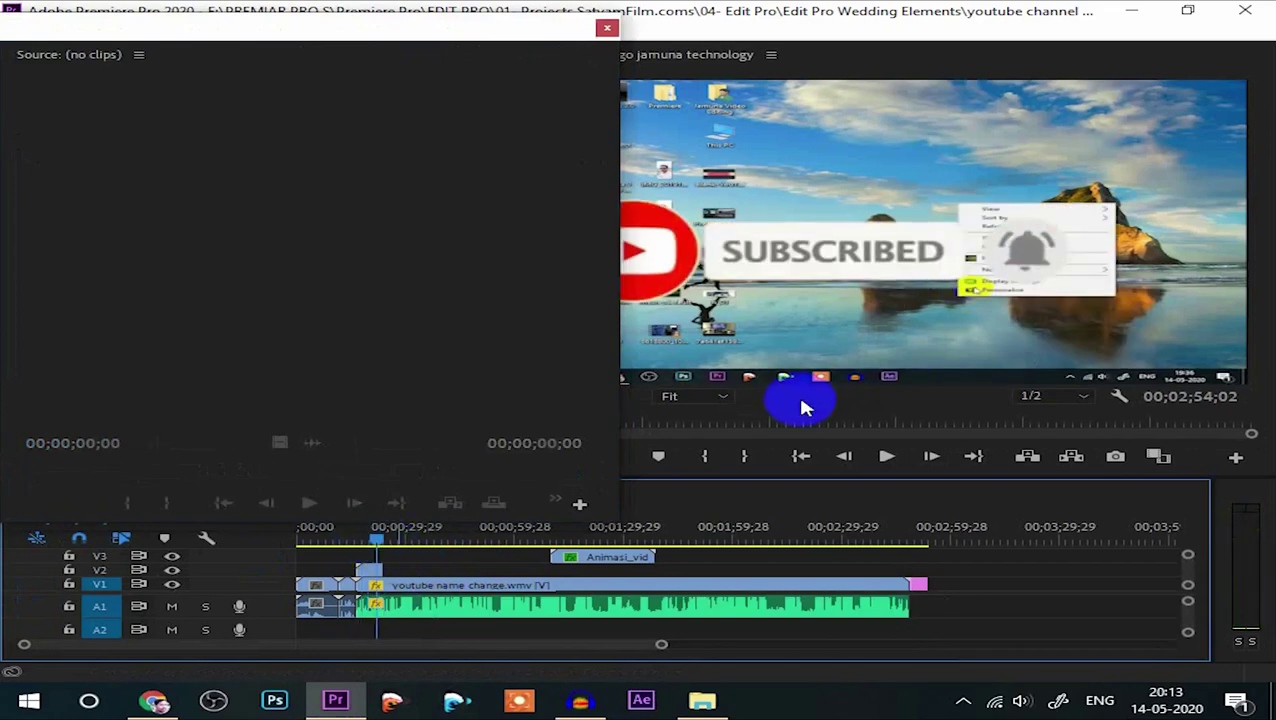
# Shrink the SUBSCRIBED graphic, place it low on the right, preview, and close the Source panel.
pyautogui.click(795, 268)
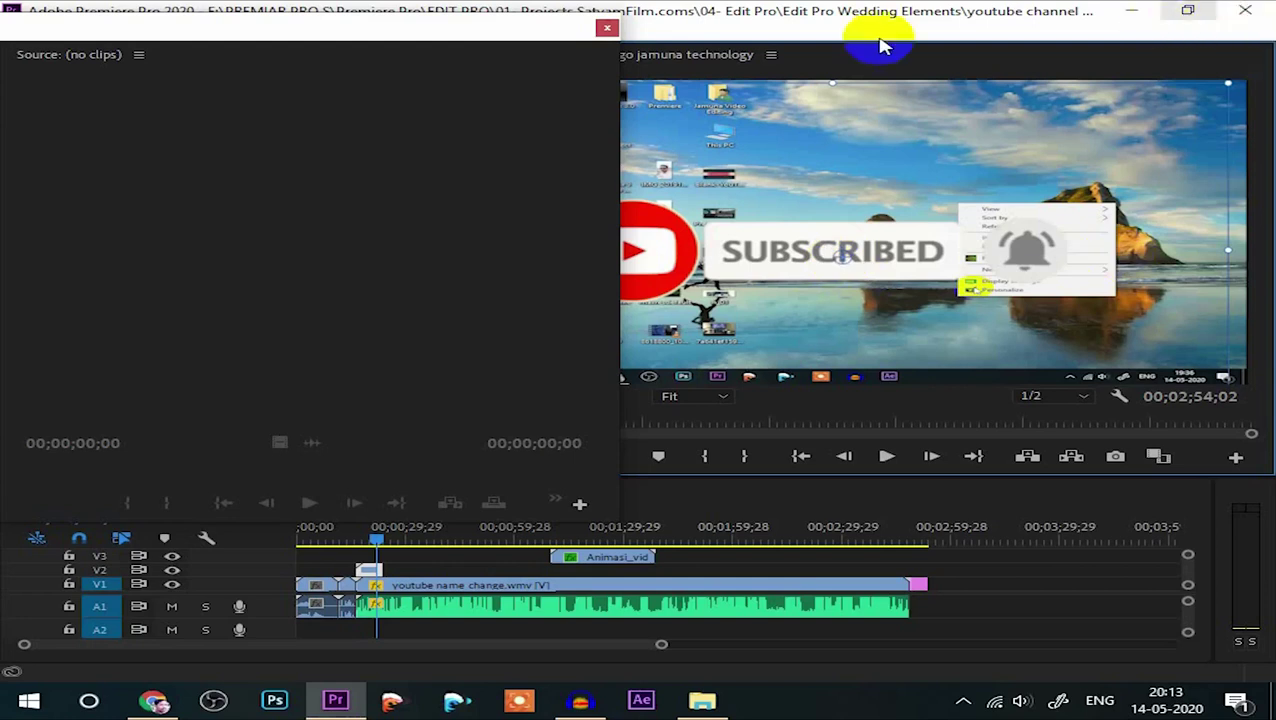
pyautogui.moveTo(1230, 88); pyautogui.dragTo(1003, 184)
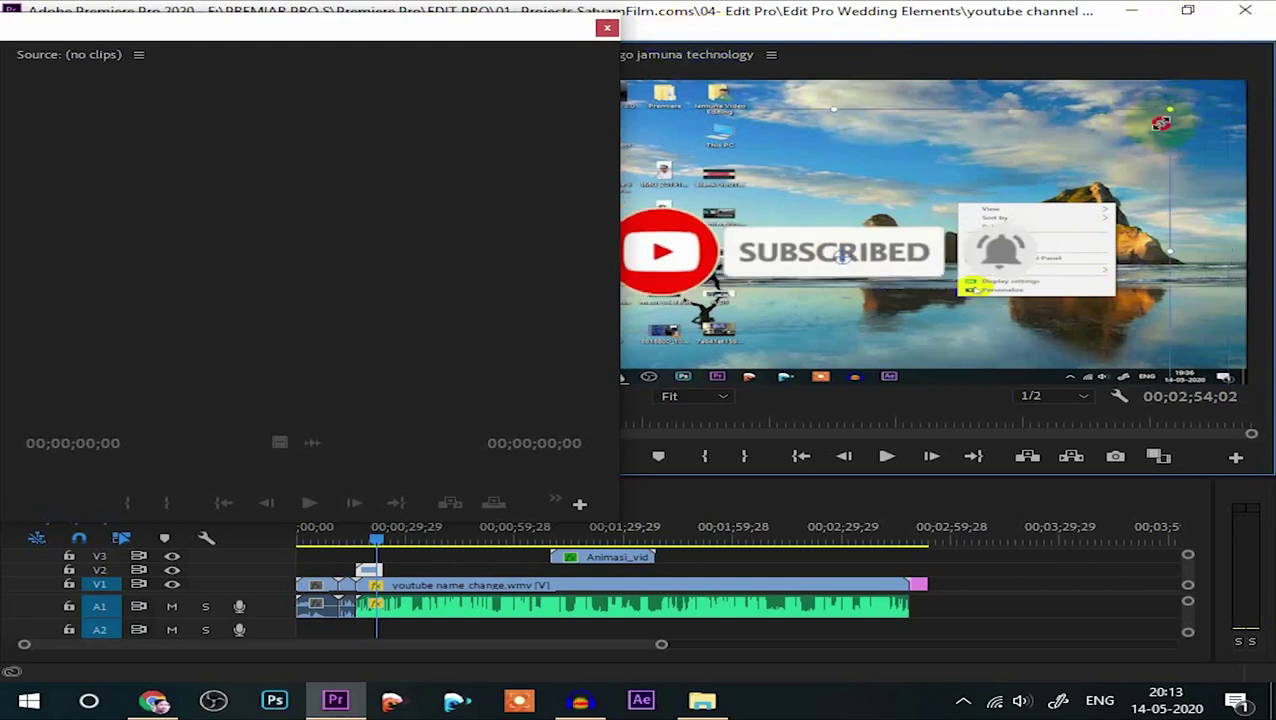
pyautogui.click(918, 335)
pyautogui.moveTo(860, 262); pyautogui.dragTo(979, 345)
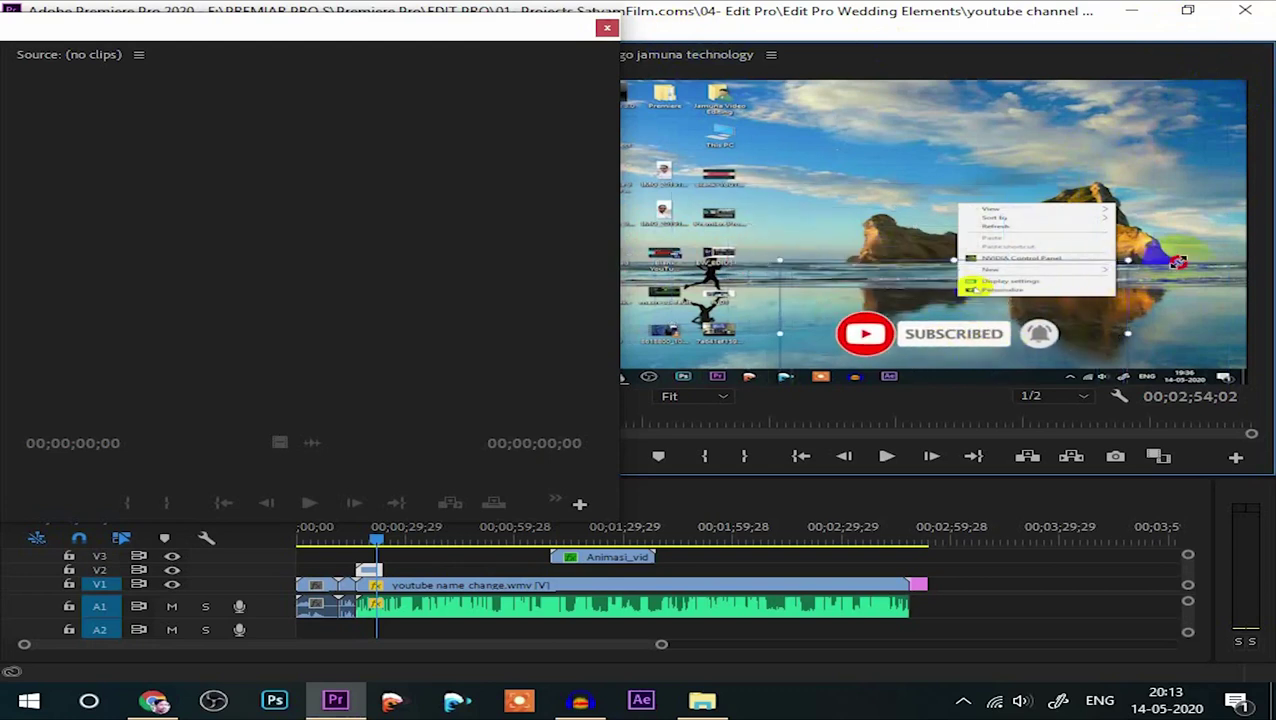
pyautogui.moveTo(1115, 272); pyautogui.dragTo(1150, 252)
pyautogui.moveTo(968, 327); pyautogui.dragTo(992, 340)
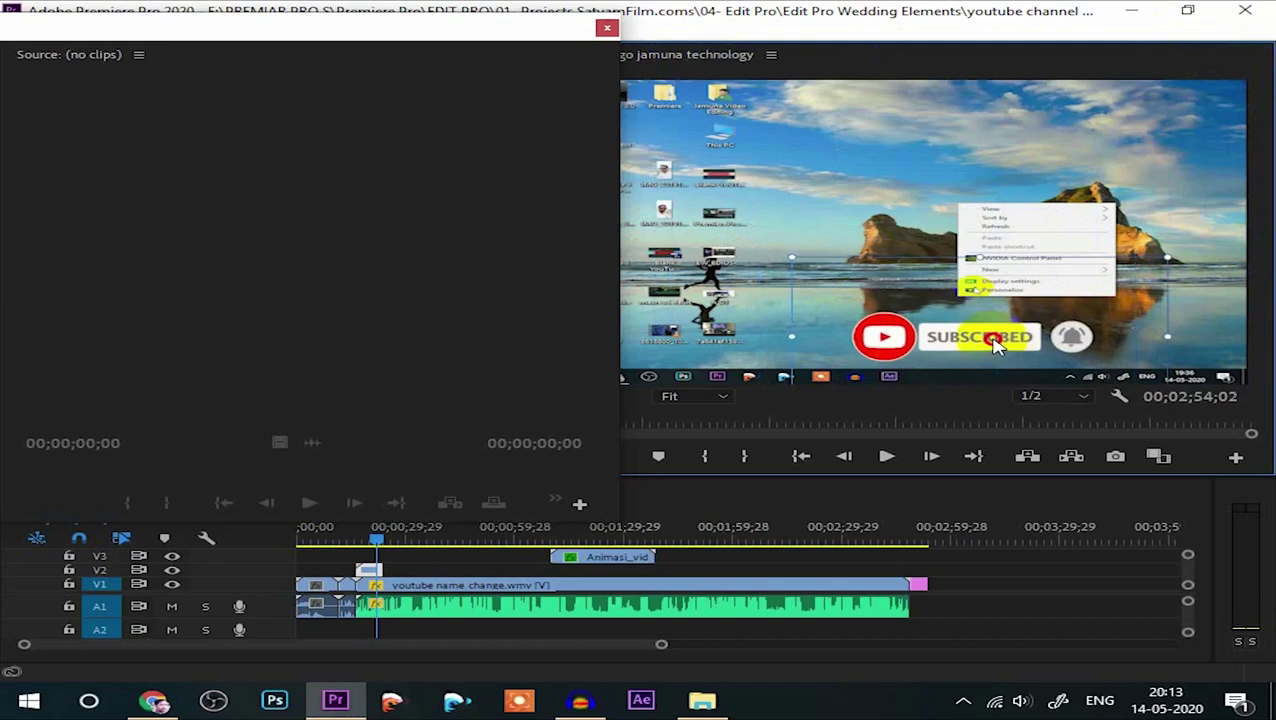
pyautogui.click(940, 213)
pyautogui.click(886, 457)
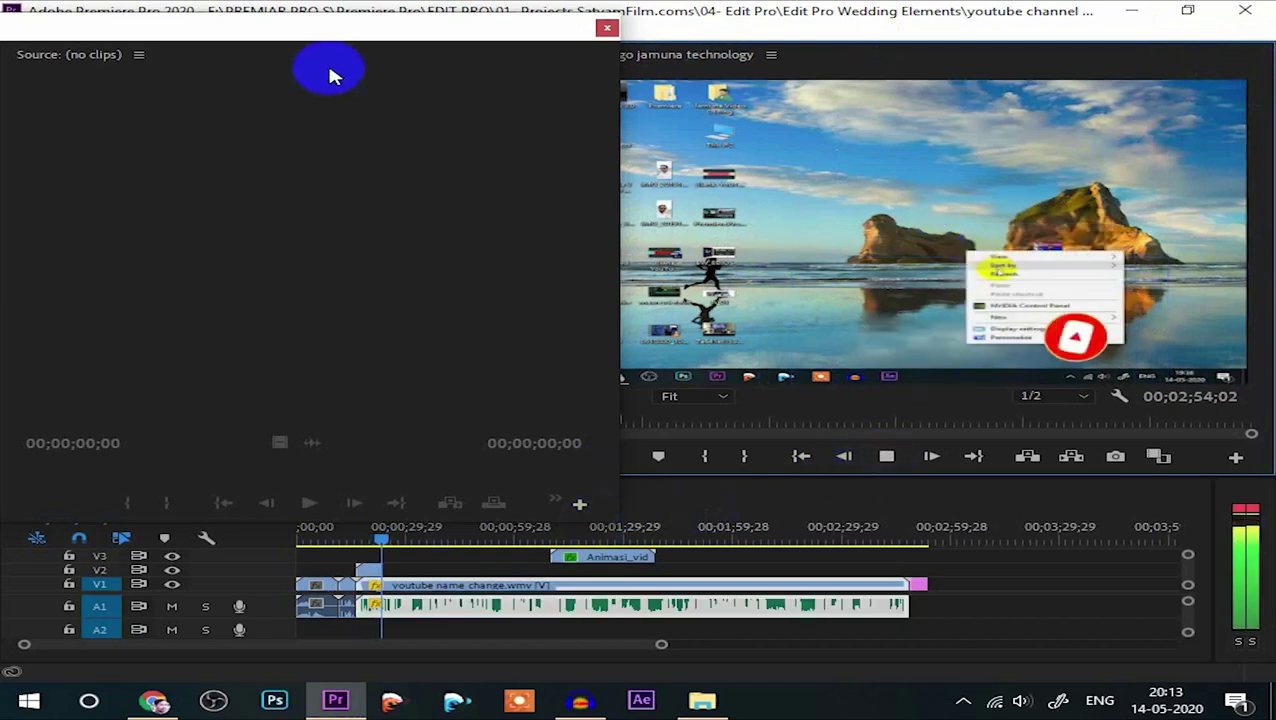
pyautogui.click(606, 27)
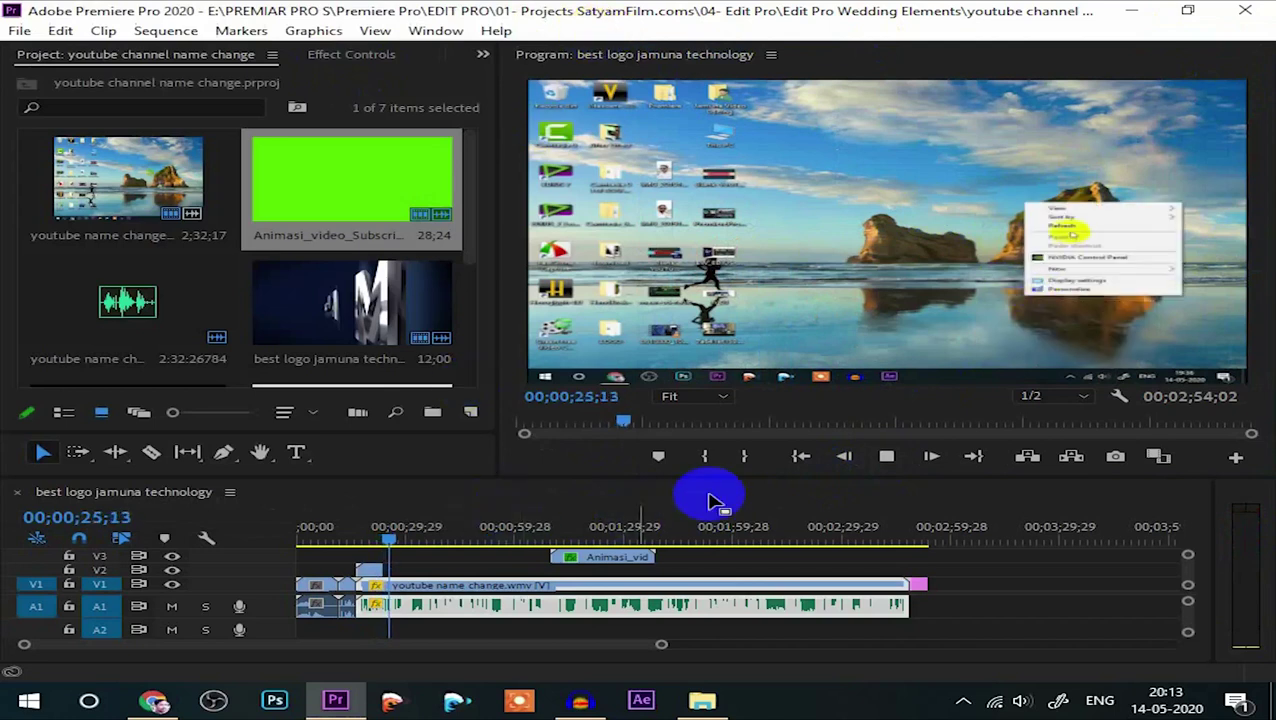
# Move the Animasi overlay clip earlier in the sequence and stop playback.
pyautogui.click(590, 558)
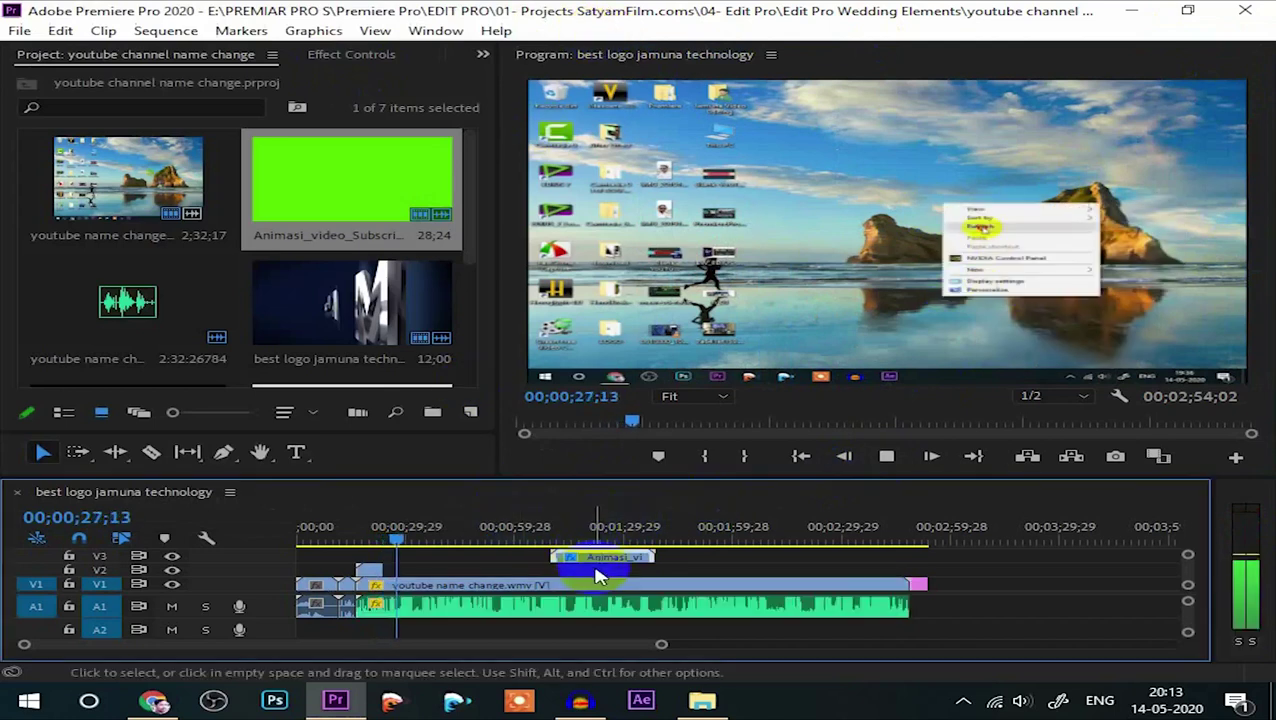
pyautogui.moveTo(590, 558); pyautogui.dragTo(378, 583)
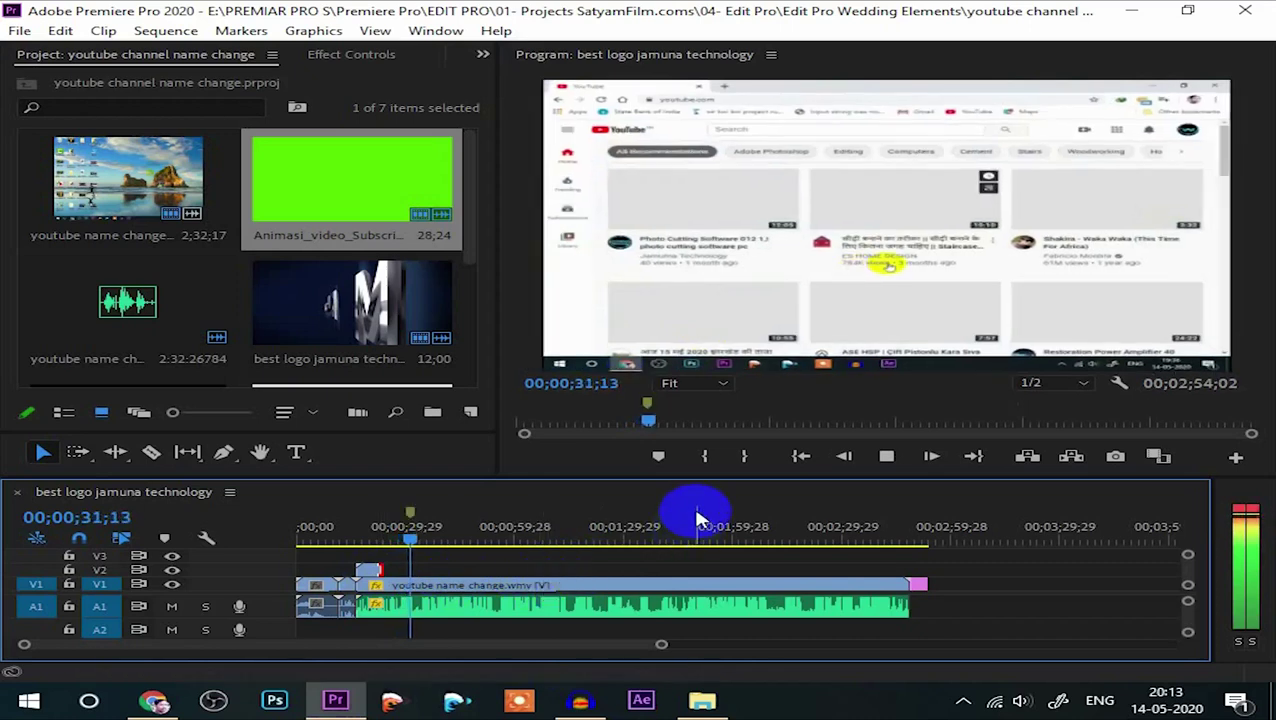
pyautogui.press('space')
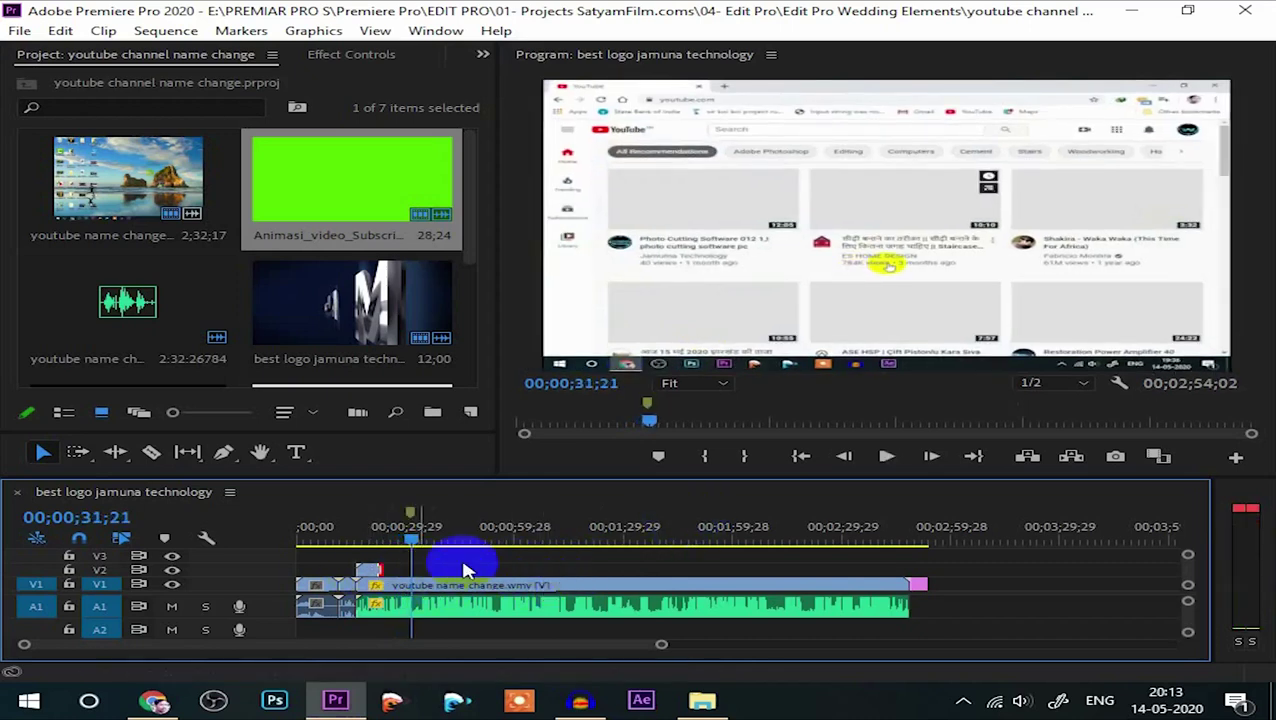
pyautogui.click(43, 452)
# Place copies of the small overlay clip on V2/V3 at intervals up to about 2:30.
pyautogui.click(369, 573)
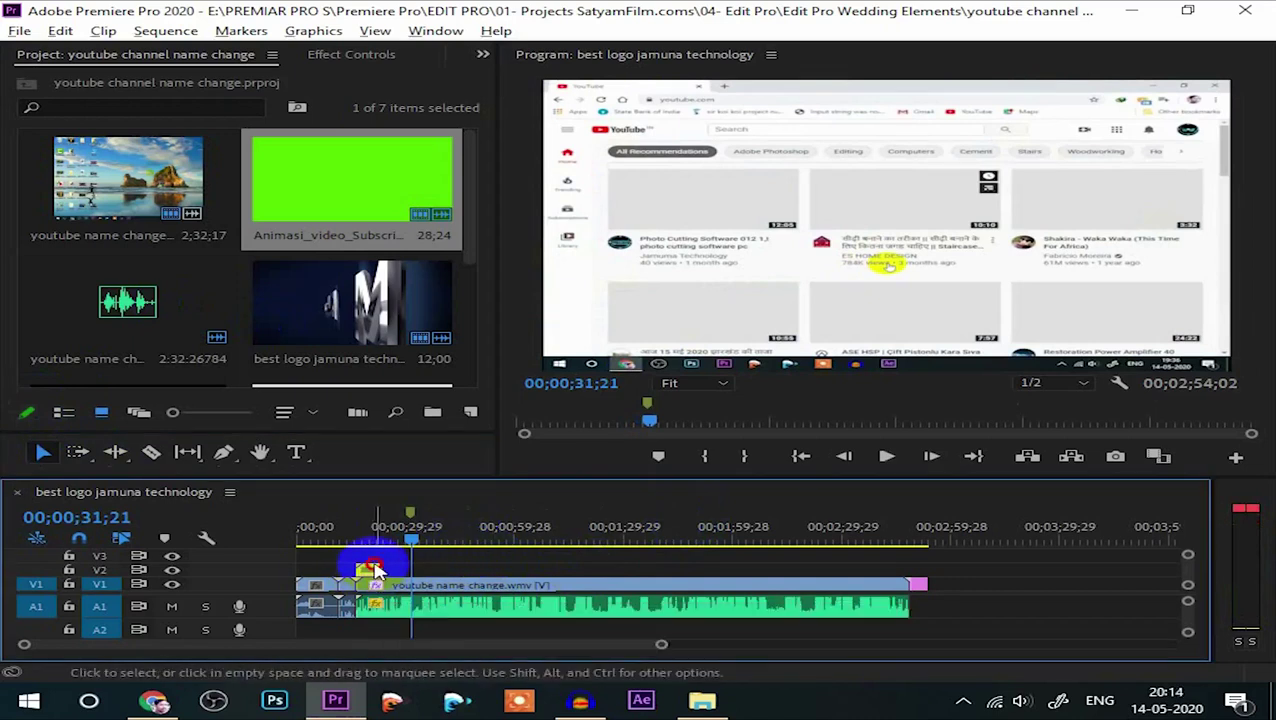
pyautogui.moveTo(375, 570); pyautogui.dragTo(475, 565)
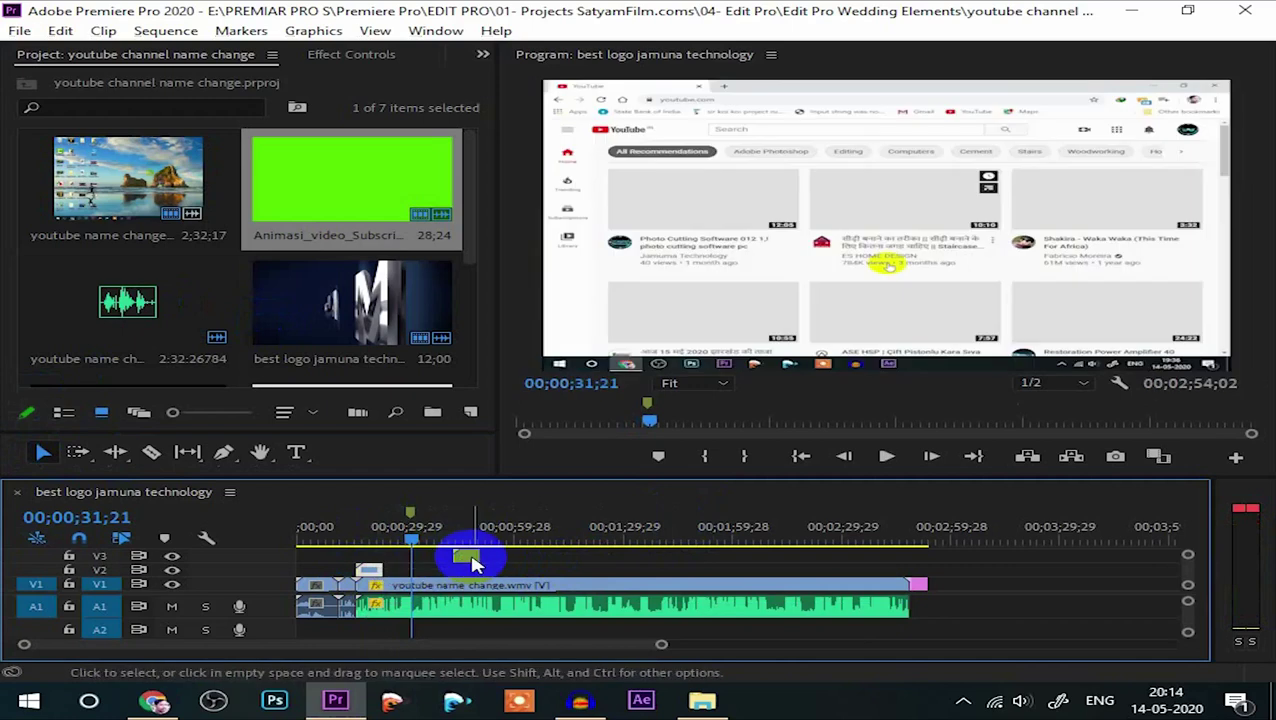
pyautogui.moveTo(470, 556)
pyautogui.mouseDown()
pyautogui.moveTo(652, 582)
pyautogui.moveTo(697, 566)
pyautogui.moveTo(645, 557)
pyautogui.moveTo(848, 571)
pyautogui.mouseUp()
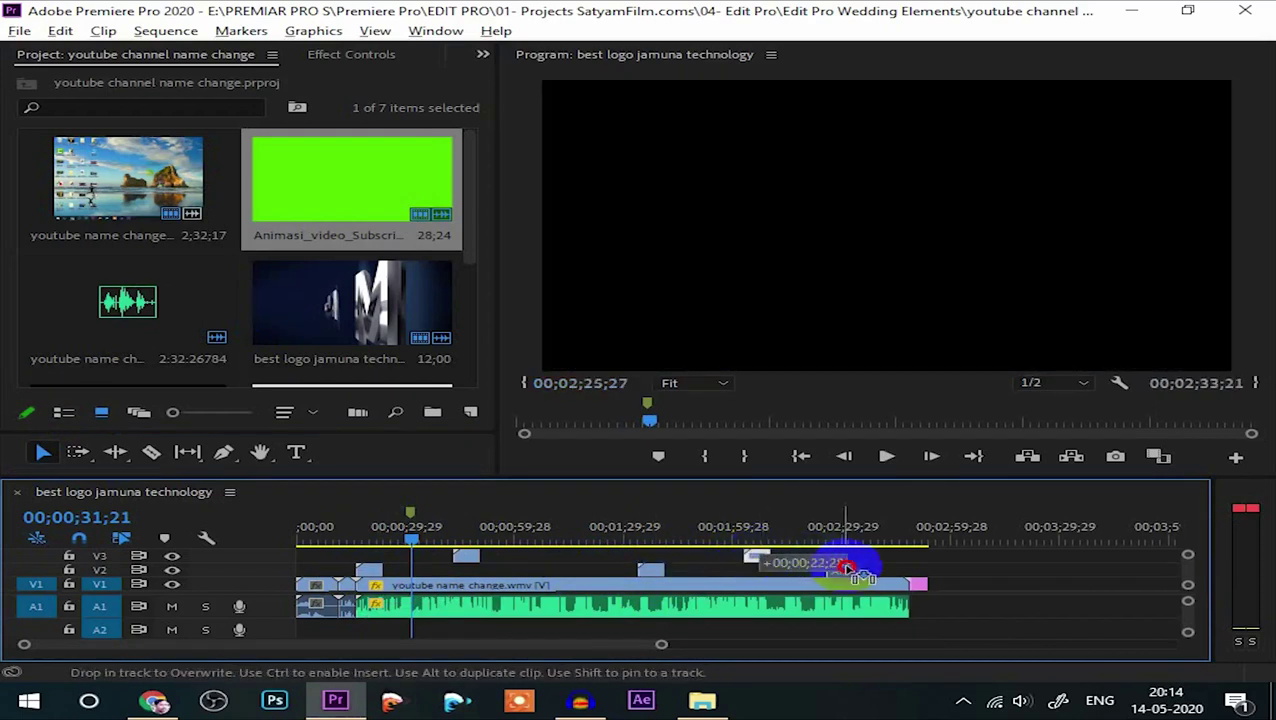
pyautogui.moveTo(845, 571)
pyautogui.mouseDown()
pyautogui.moveTo(912, 567)
pyautogui.moveTo(876, 556)
pyautogui.moveTo(895, 560)
pyautogui.mouseUp()
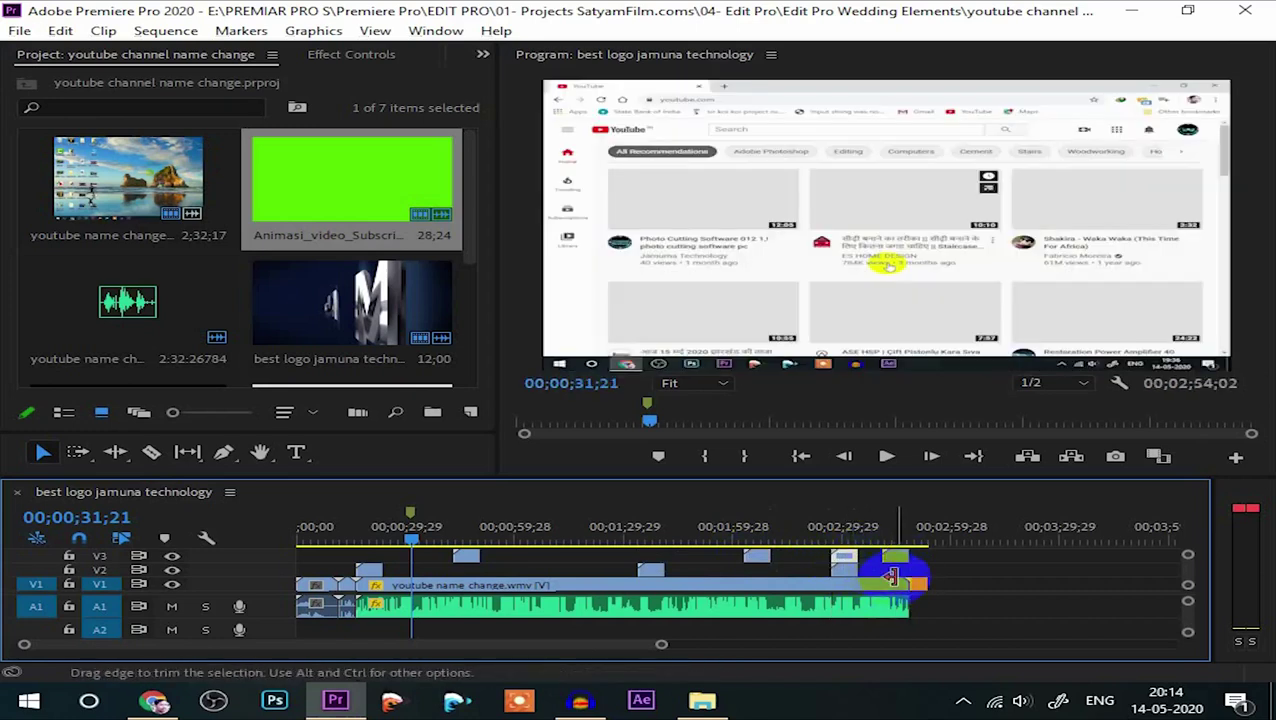
# Shift the yellow V3 overlay copy slightly earlier and review it around the two-minute mark.
pyautogui.moveTo(414, 540); pyautogui.dragTo(847, 573)
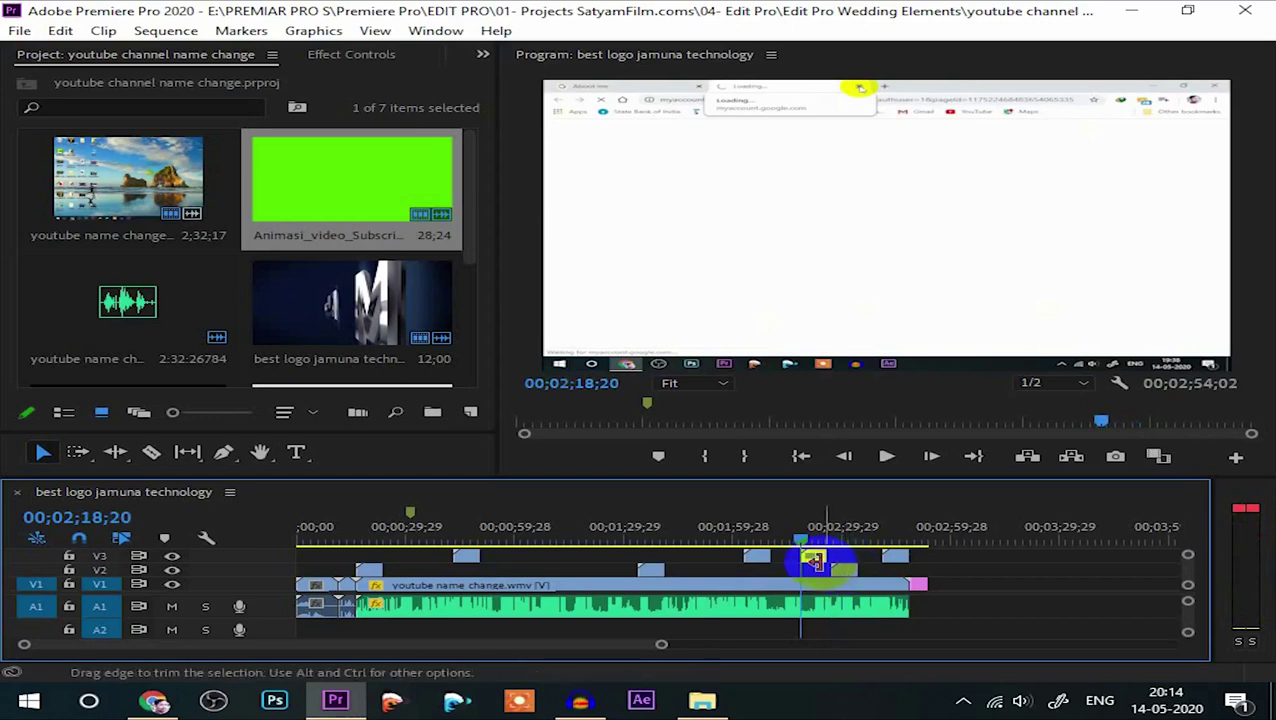
pyautogui.moveTo(806, 562); pyautogui.dragTo(792, 562)
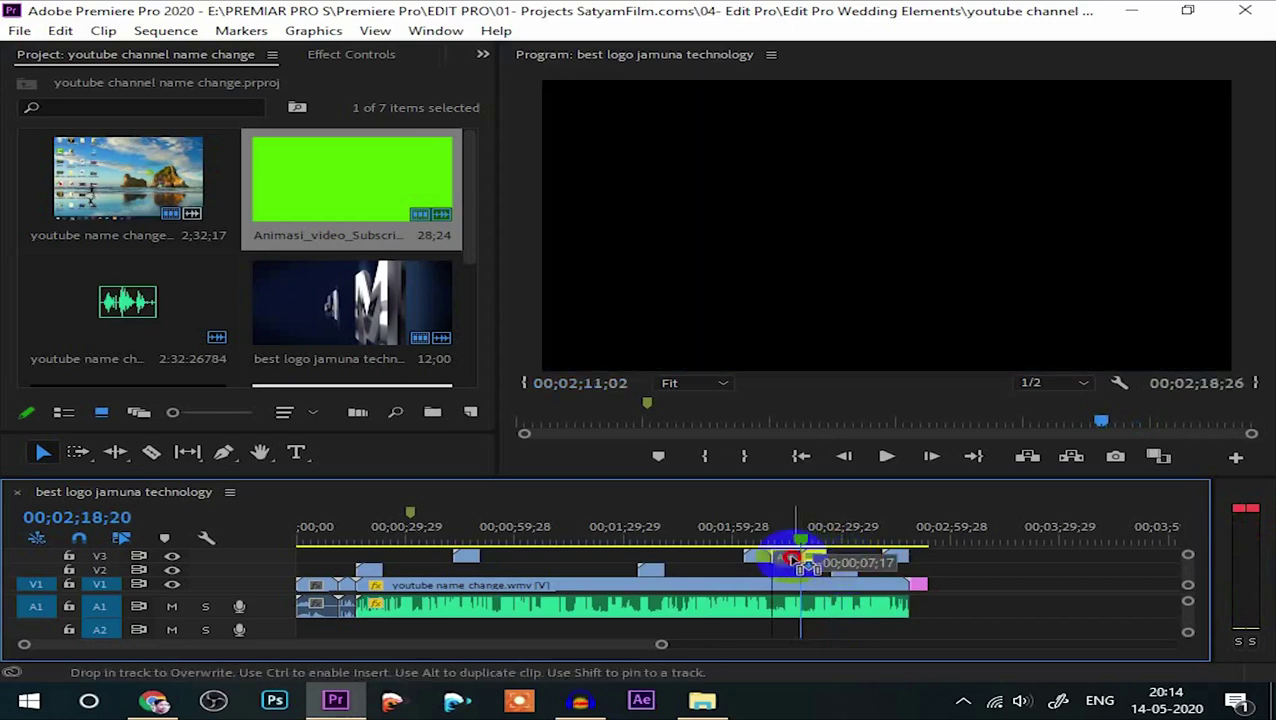
pyautogui.moveTo(800, 562)
pyautogui.mouseDown()
pyautogui.moveTo(765, 564)
pyautogui.moveTo(795, 548)
pyautogui.moveTo(728, 557)
pyautogui.mouseUp()
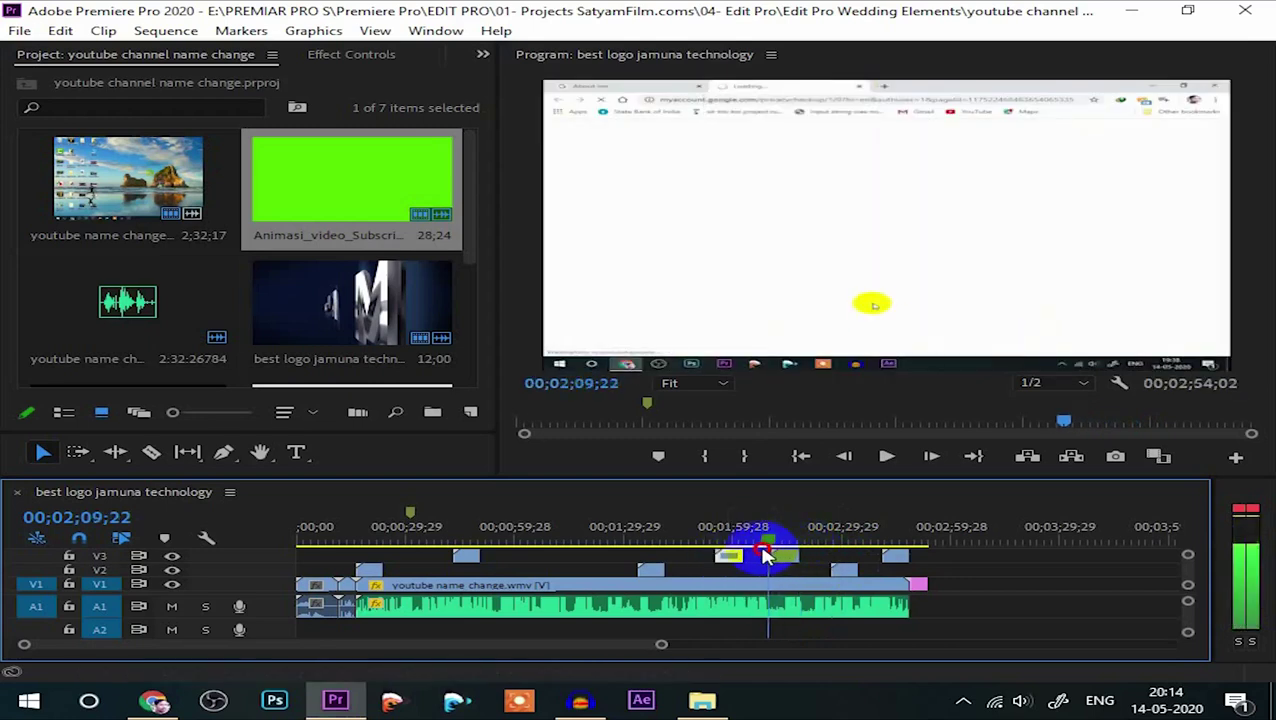
pyautogui.moveTo(730, 557); pyautogui.dragTo(737, 545)
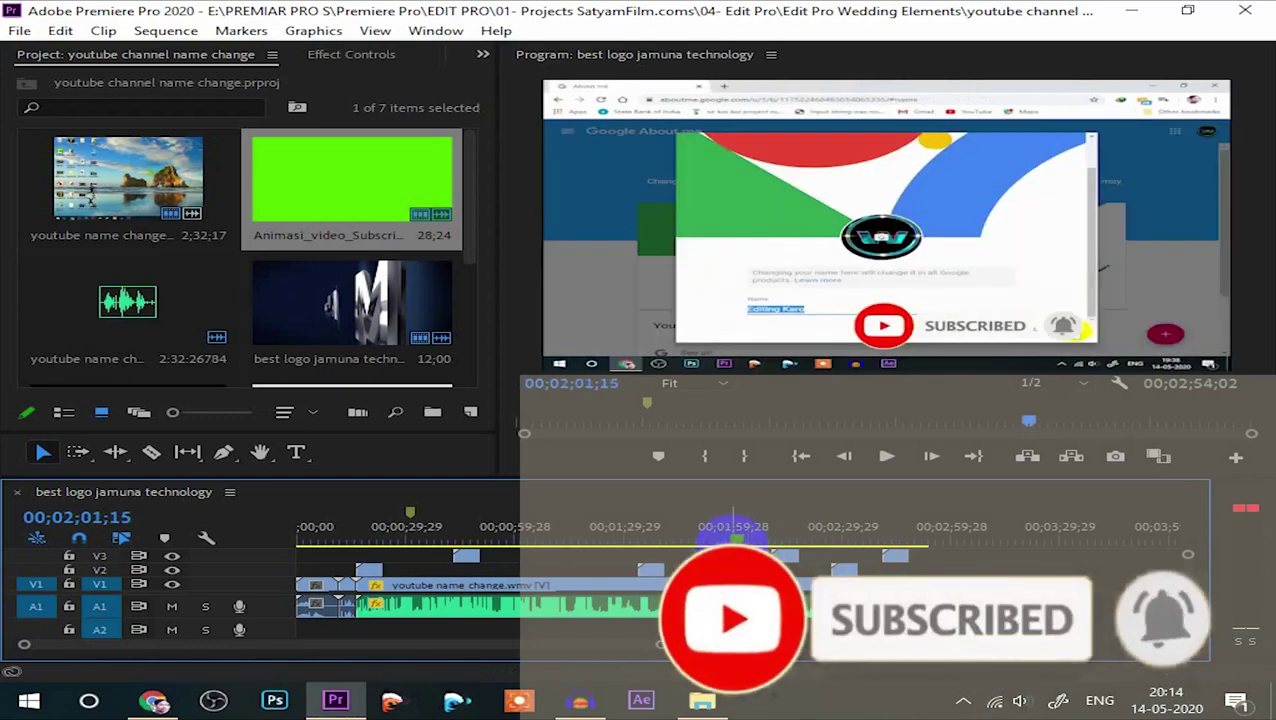
pyautogui.moveTo(737, 545)
pyautogui.mouseDown()
pyautogui.moveTo(931, 561)
pyautogui.moveTo(921, 558)
pyautogui.mouseUp()
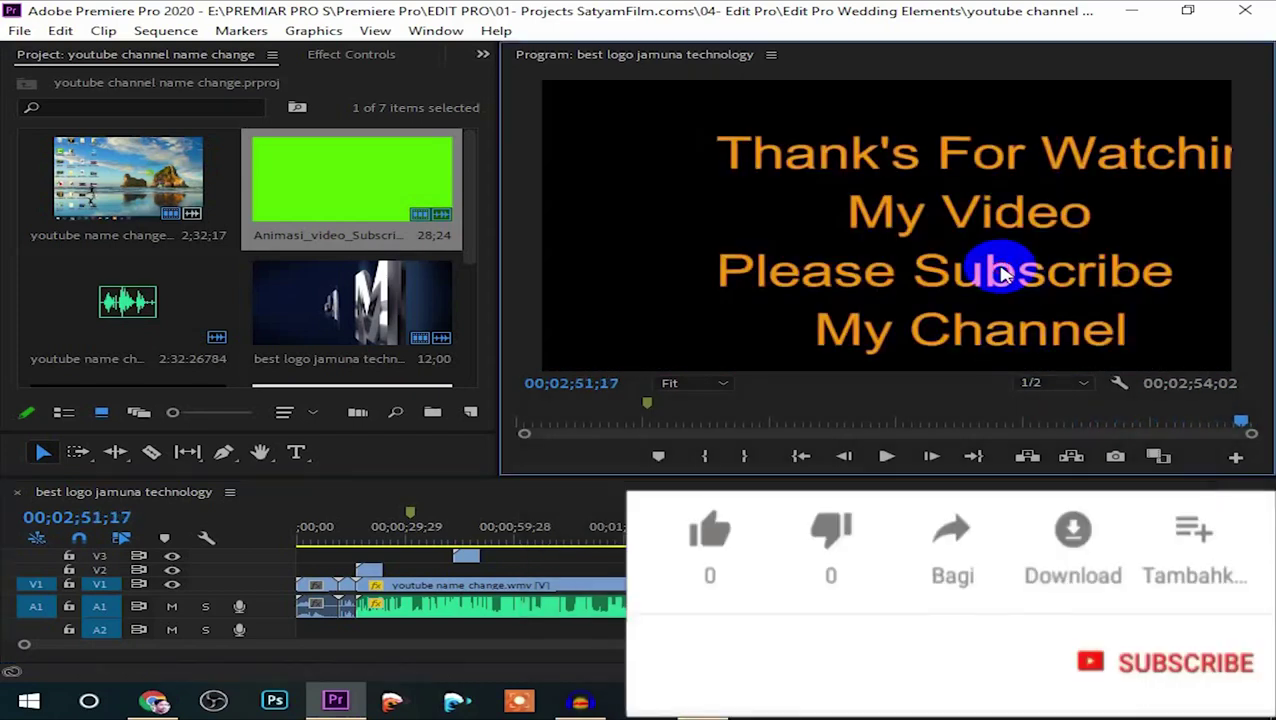
# Nudge the thank-you end-card text left into frame, then bring up Export Settings with Ctrl+M.
pyautogui.moveTo(922, 277); pyautogui.dragTo(908, 277)
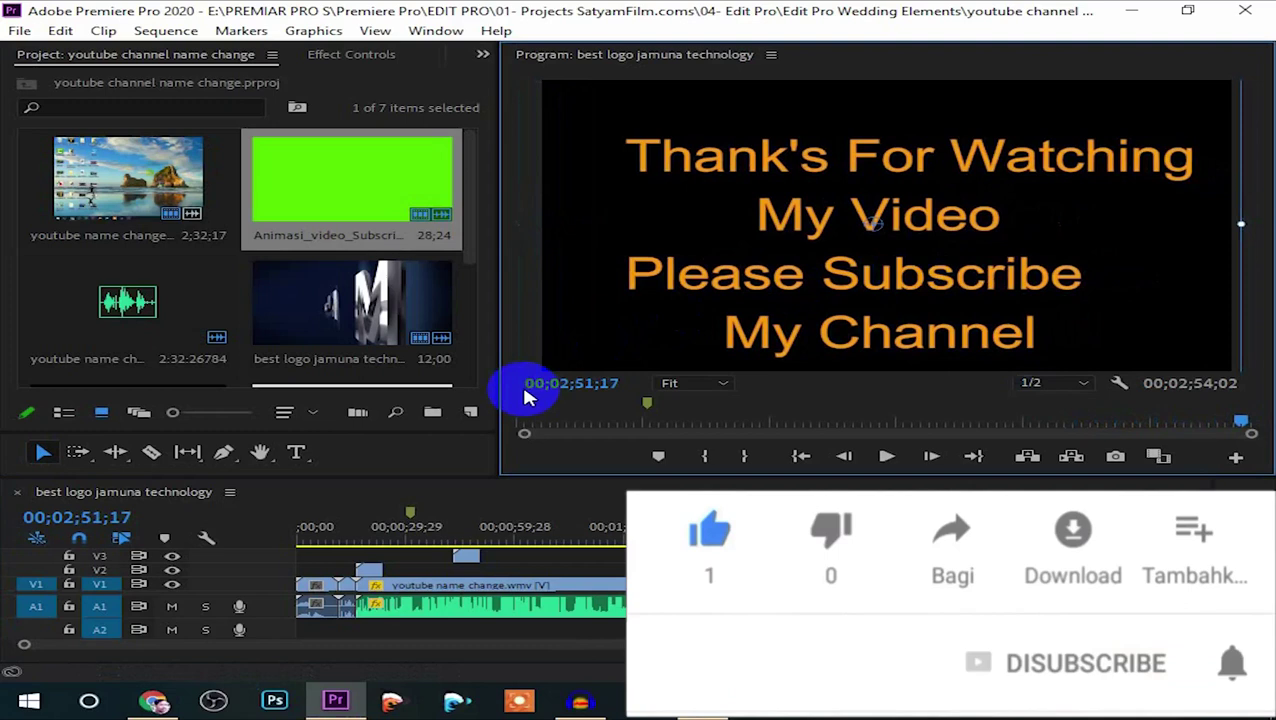
pyautogui.click(415, 507)
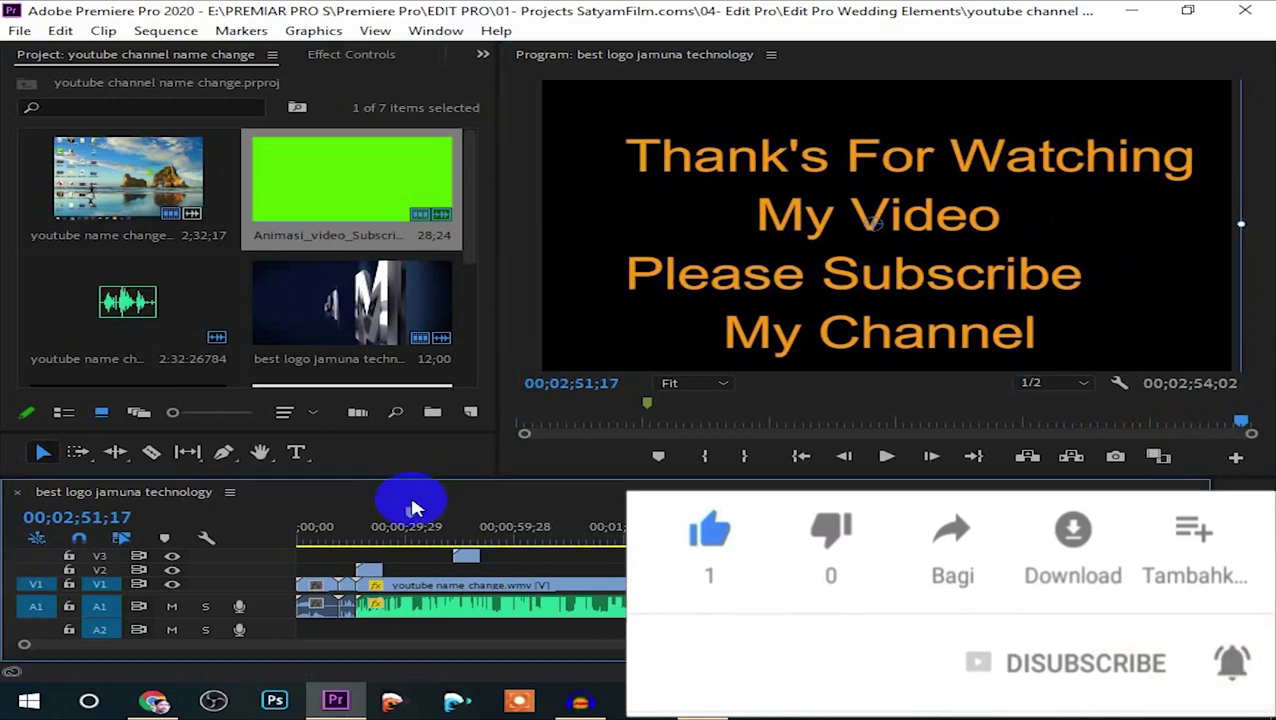
pyautogui.hotkey('ctrl', 'm')
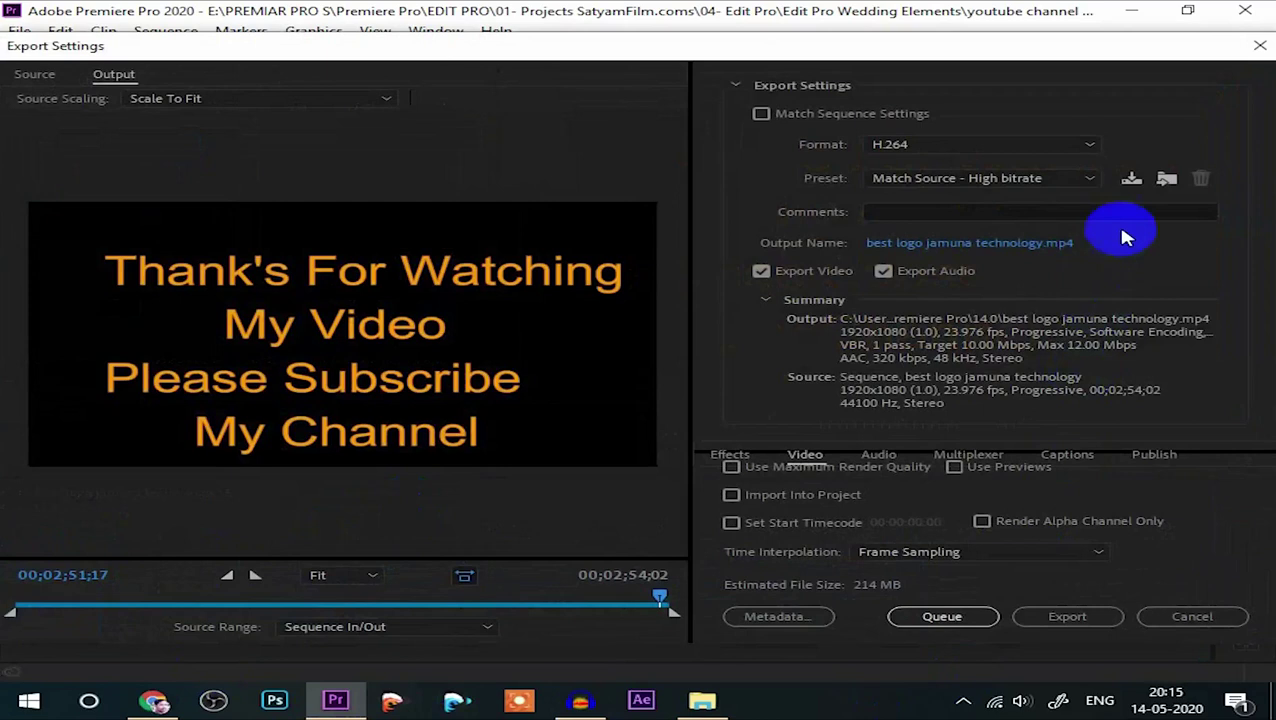
# Choose the High Quality 1080p HD preset and start exporting the H.264 video.
pyautogui.click(1089, 178)
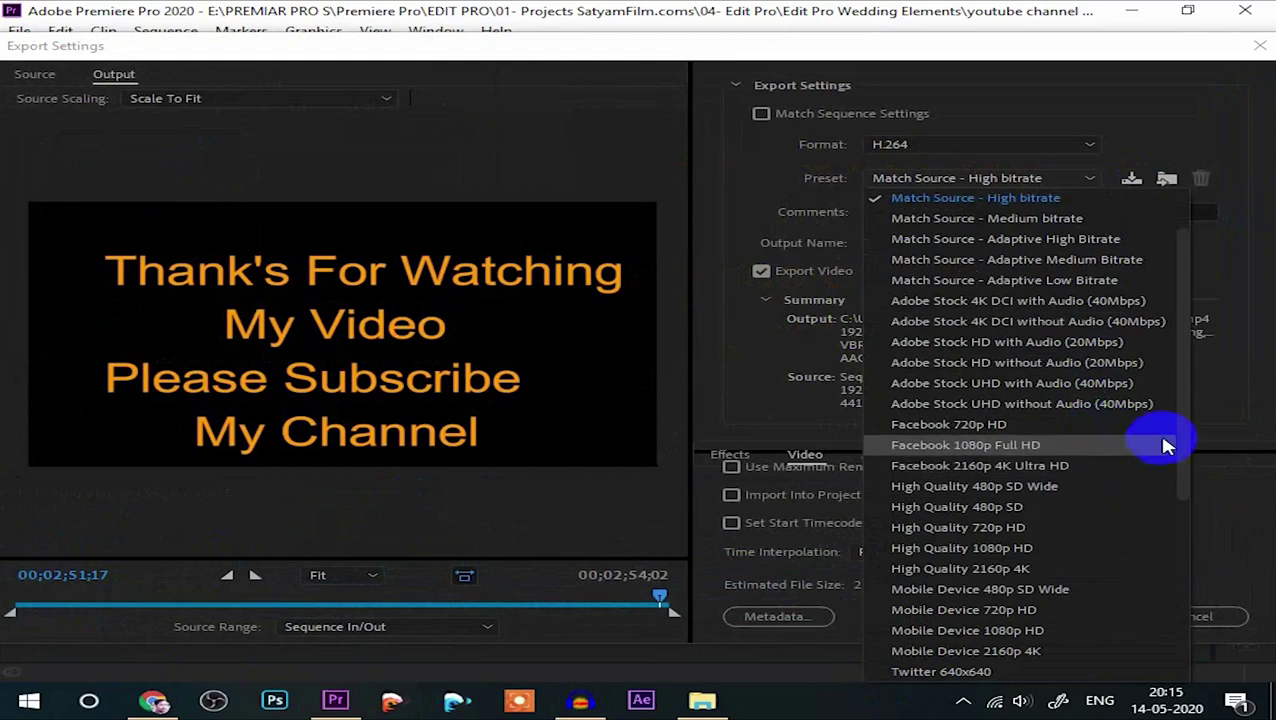
pyautogui.moveTo(1188, 425)
pyautogui.mouseDown()
pyautogui.moveTo(1196, 588)
pyautogui.moveTo(1212, 482)
pyautogui.mouseUp()
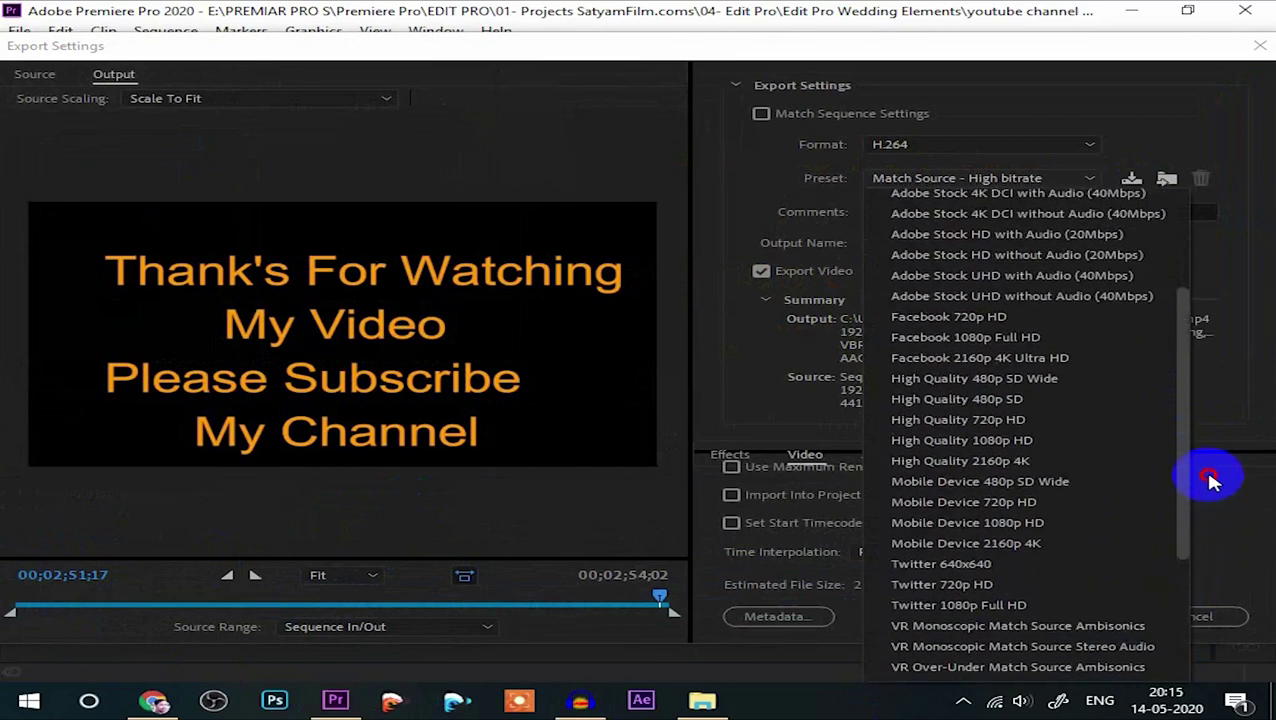
pyautogui.click(962, 447)
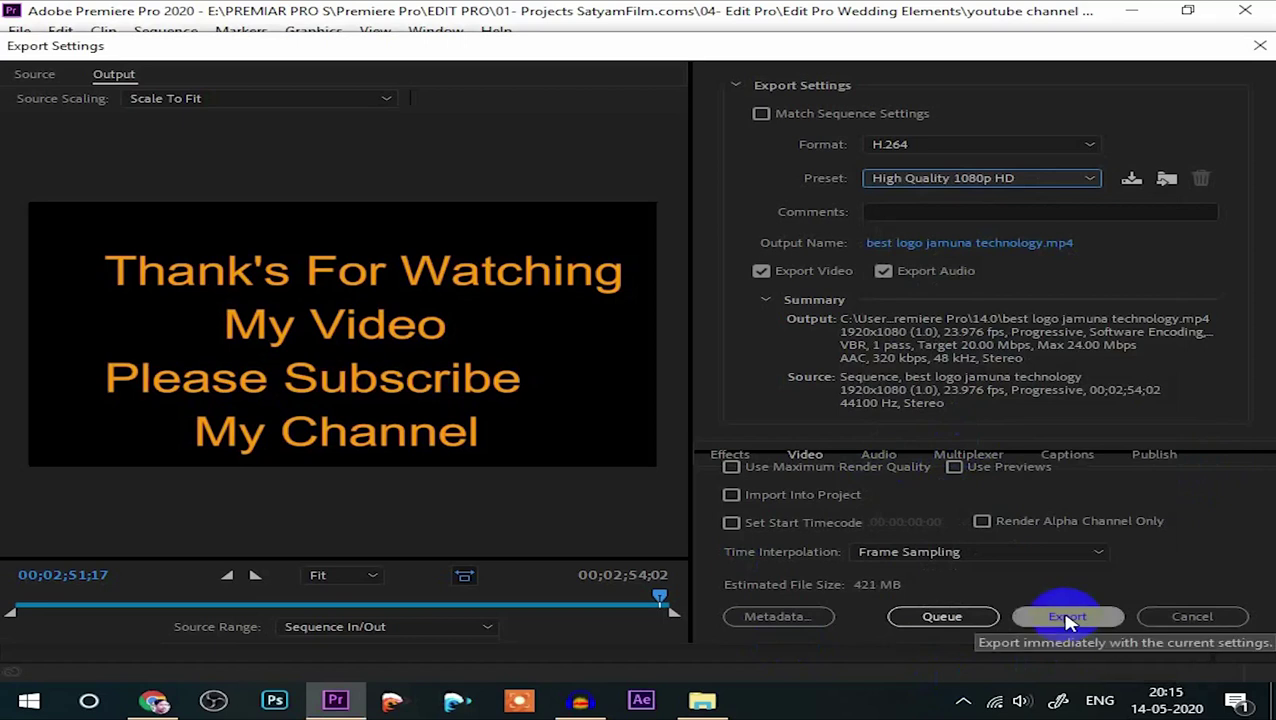
pyautogui.click(1067, 618)
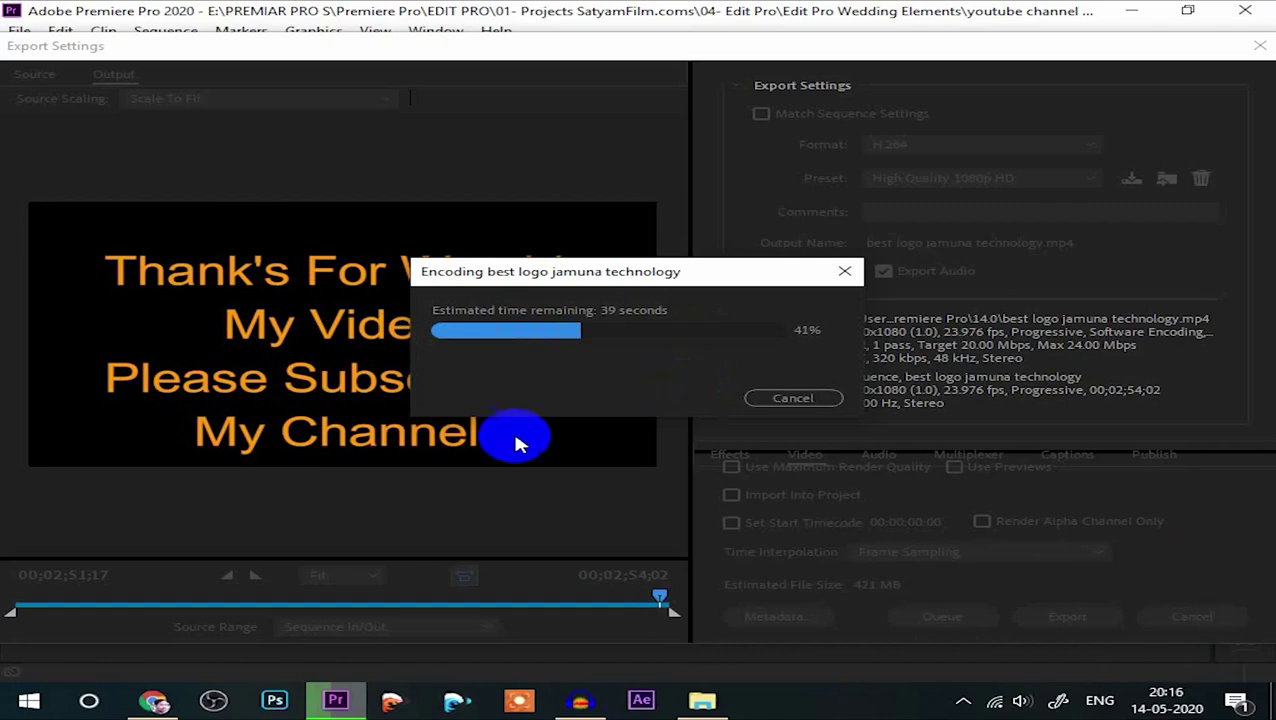
# Check the hidden notification-area icons while best logo jamuna technology.mp4 renders.
pyautogui.click(962, 703)
pyautogui.click(988, 663)
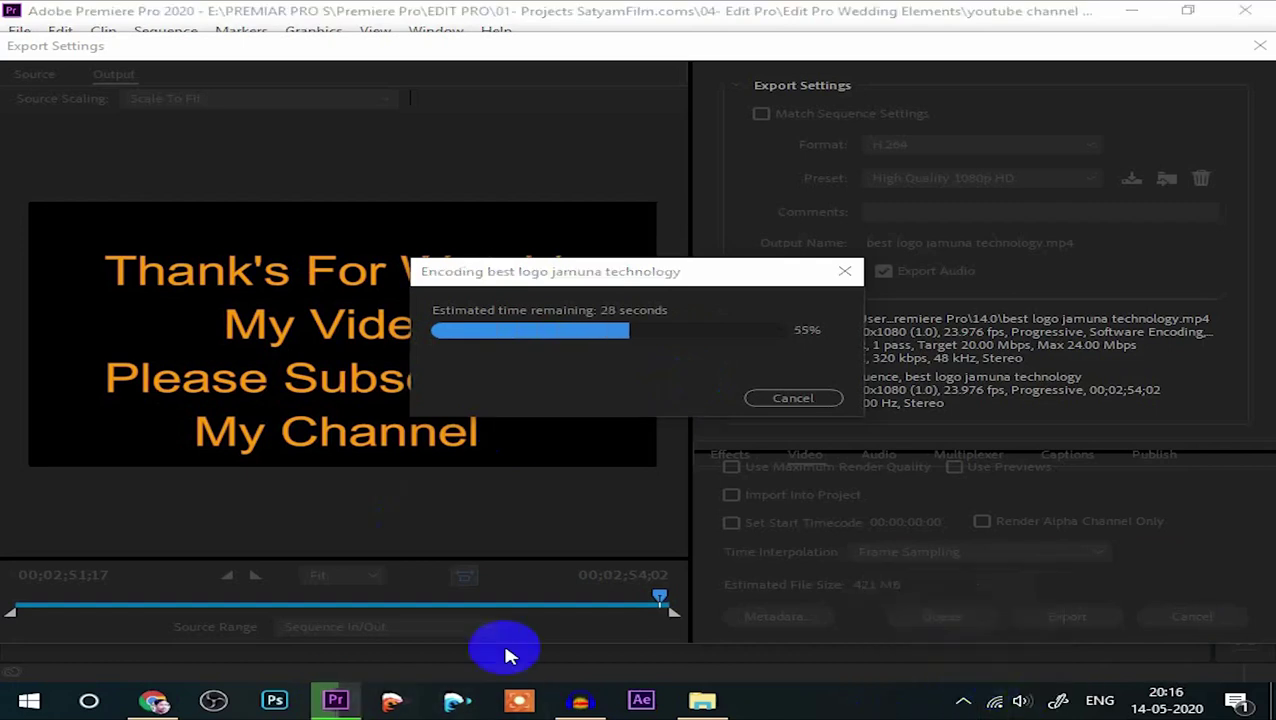
pyautogui.click(960, 704)
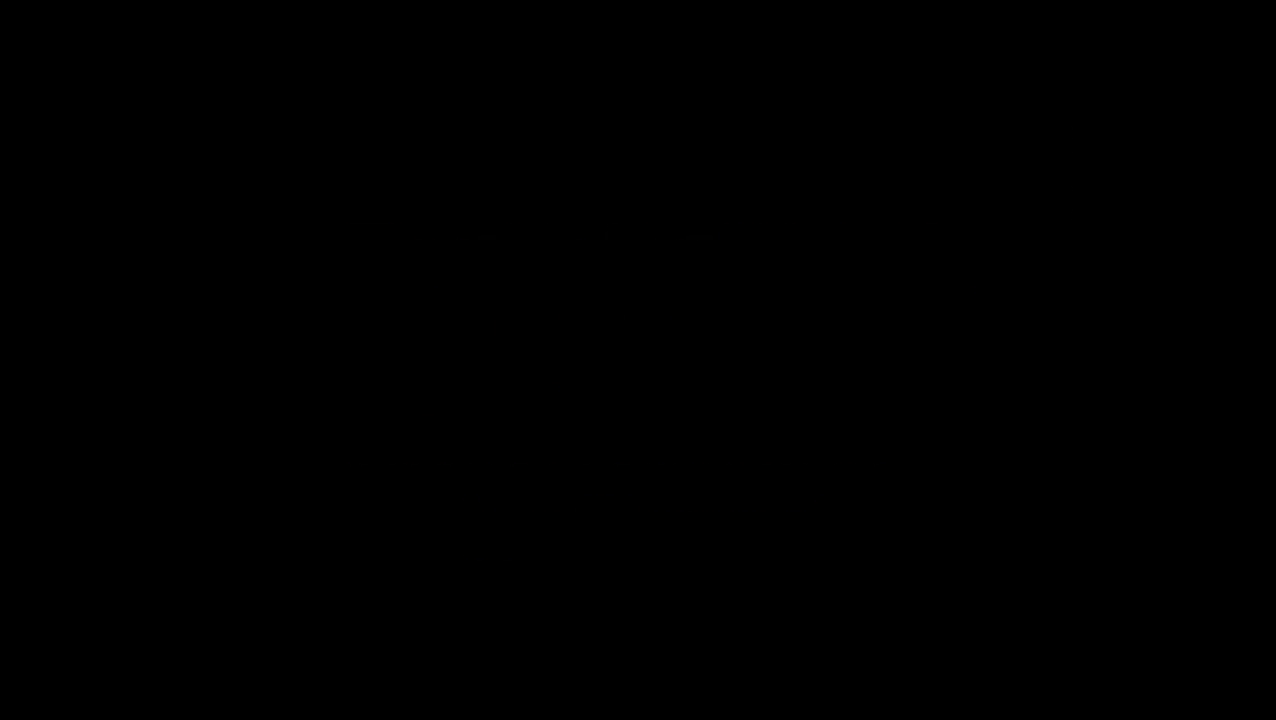